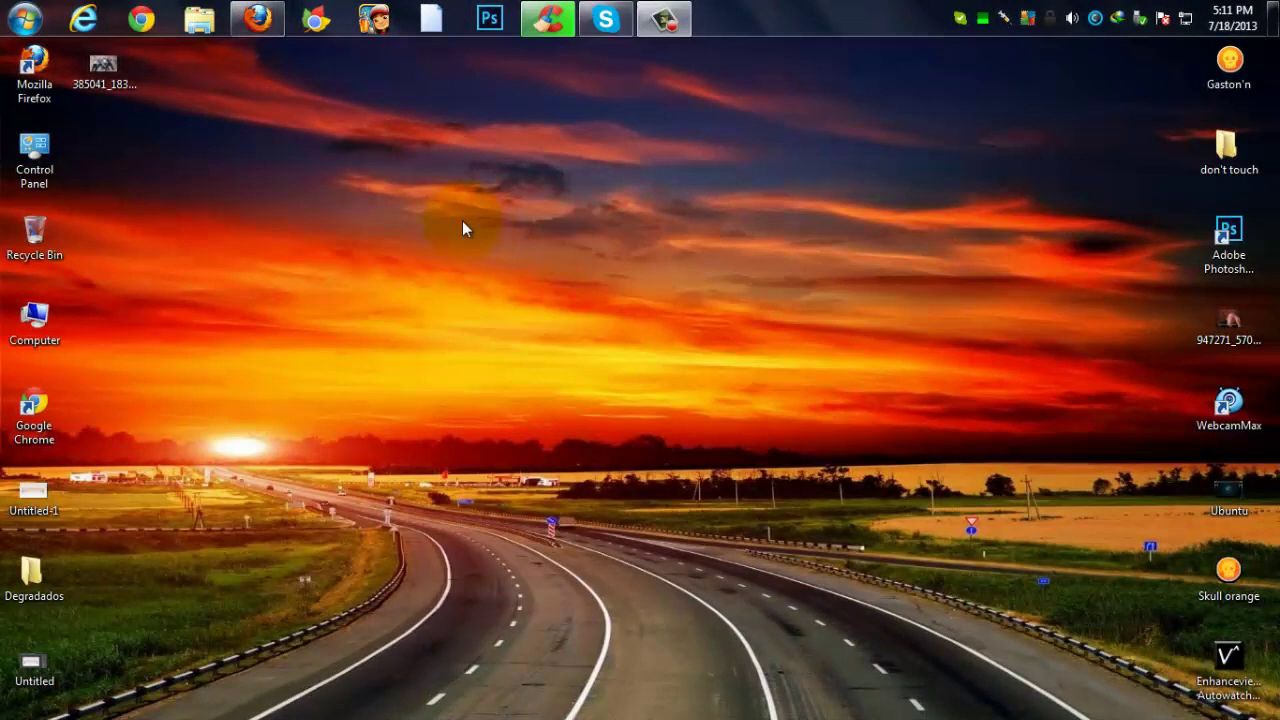
{"action": "right_click", "coordinate": [386, 171]}
{"action": "left_click", "coordinate": [430, 229]}
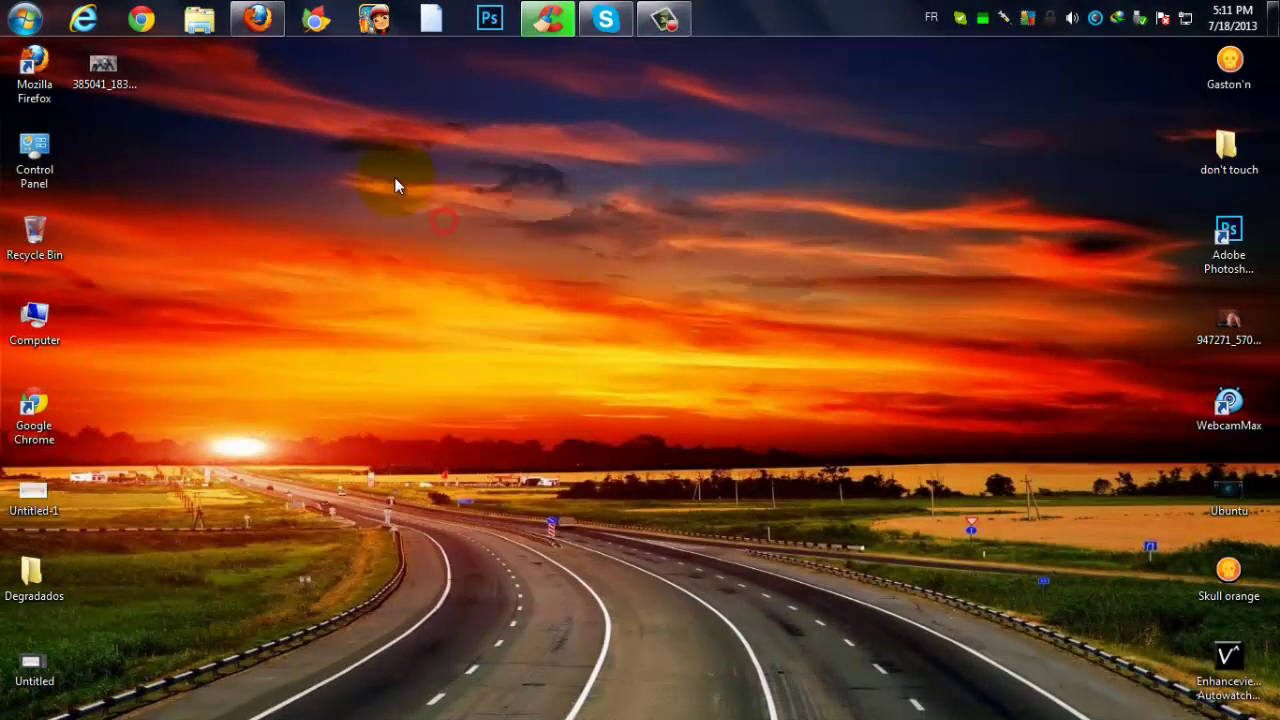
{"action": "right_click", "coordinate": [394, 177]}
{"action": "left_click", "coordinate": [445, 231]}
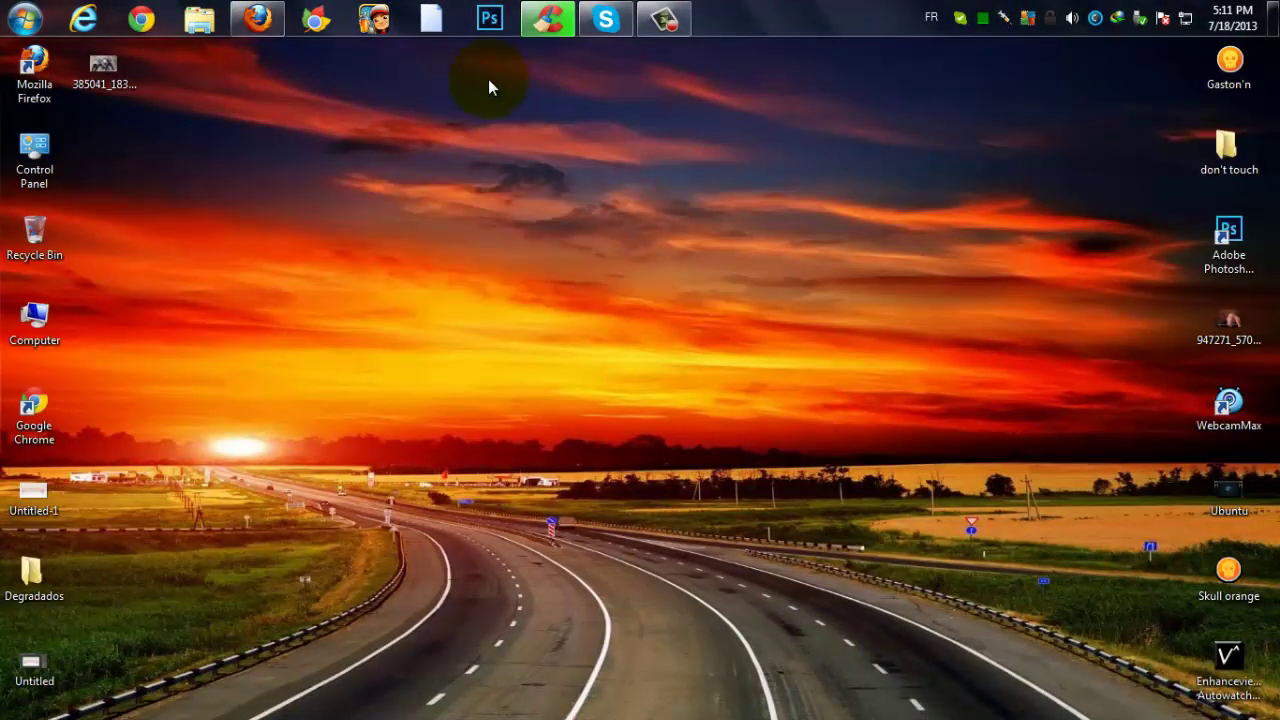
{"action": "right_click", "coordinate": [410, 155]}
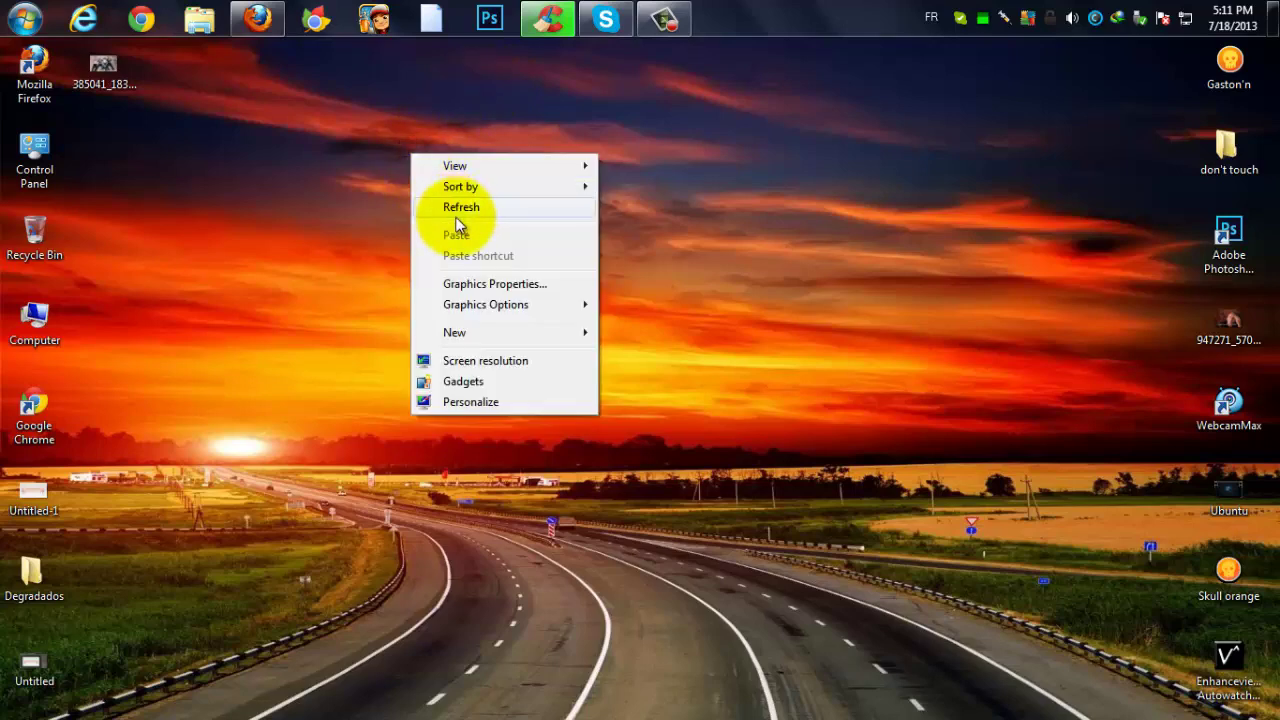
{"action": "left_click", "coordinate": [456, 215]}
{"action": "right_click", "coordinate": [434, 201]}
{"action": "left_click", "coordinate": [477, 255]}
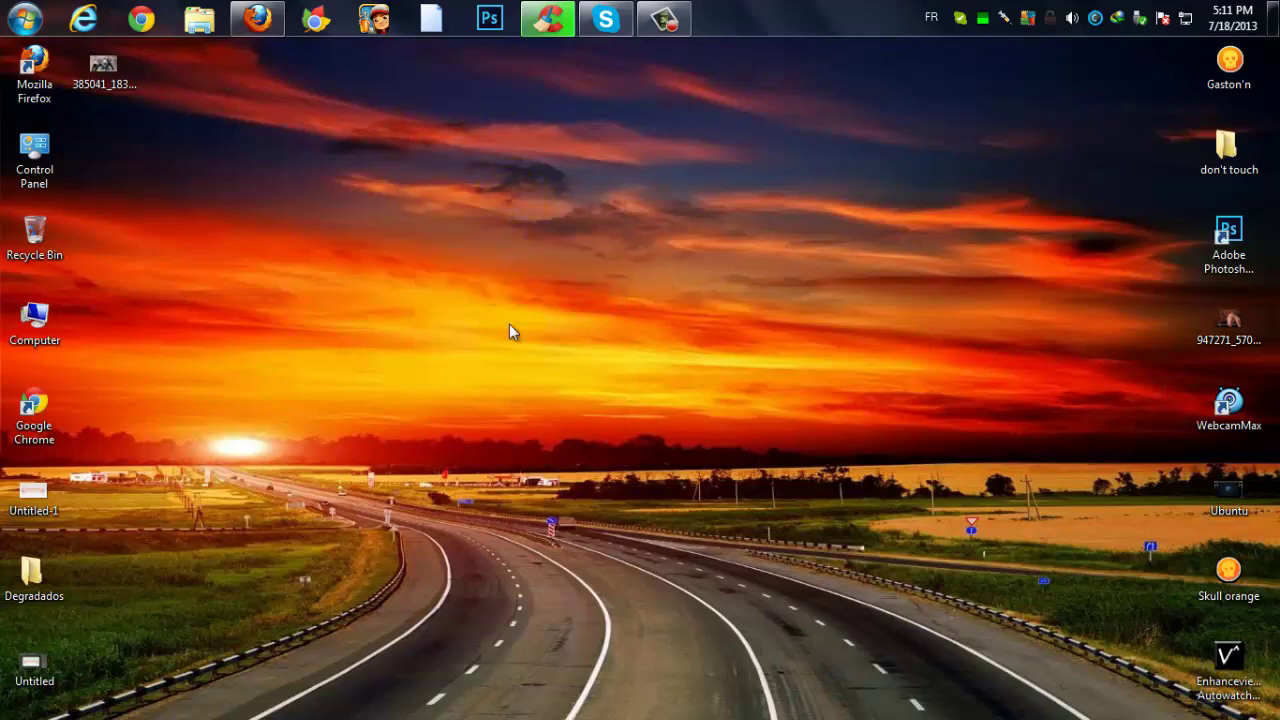
{"action": "right_click", "coordinate": [378, 322]}
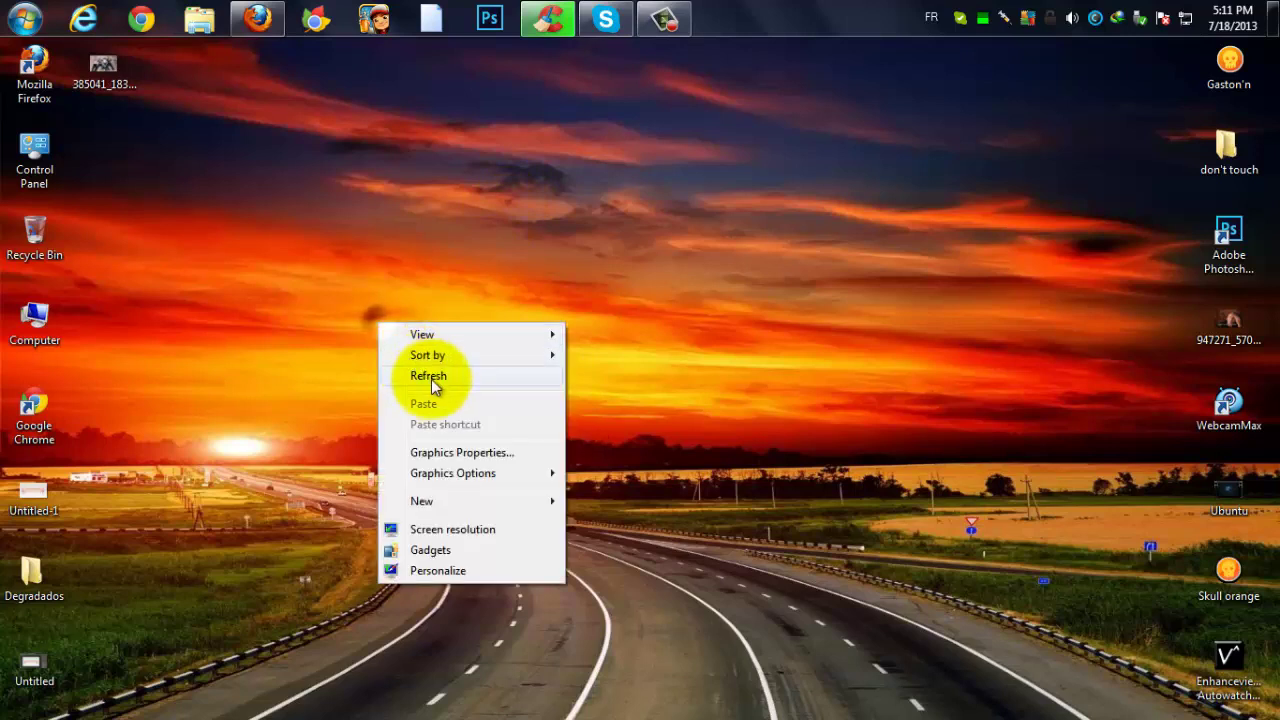
{"action": "left_click", "coordinate": [430, 376]}
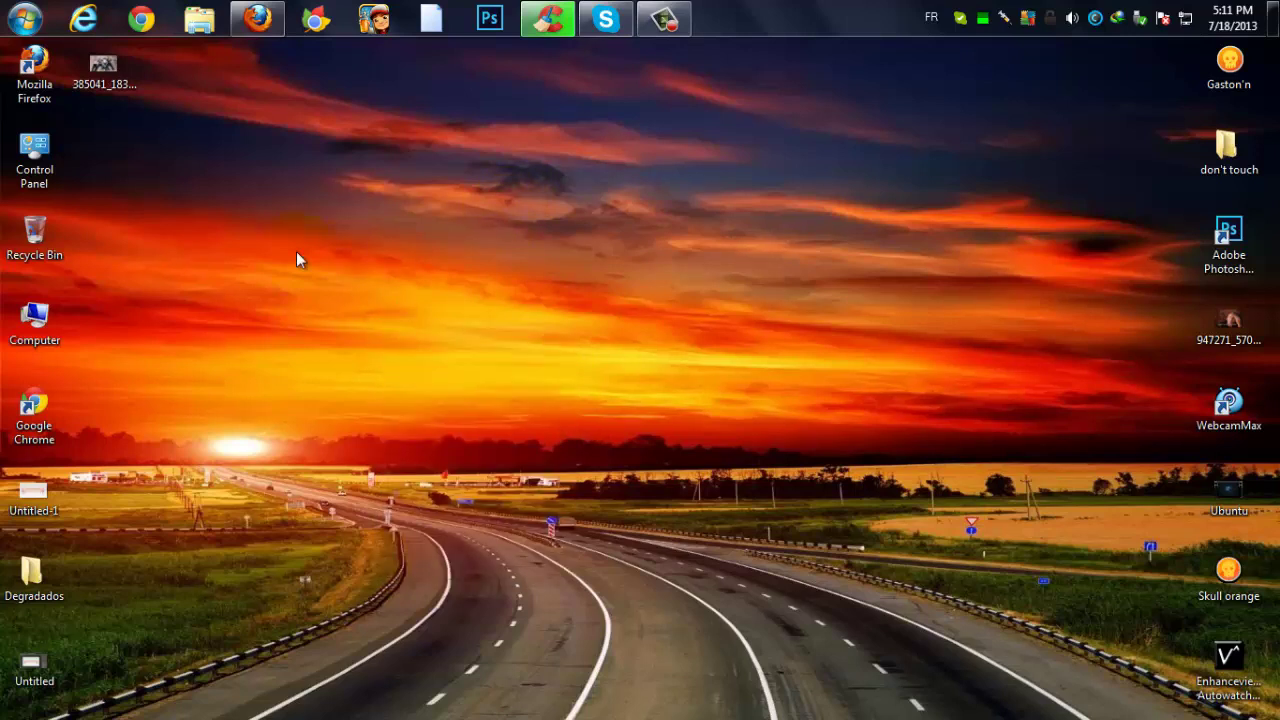
{"action": "right_click", "coordinate": [690, 213]}
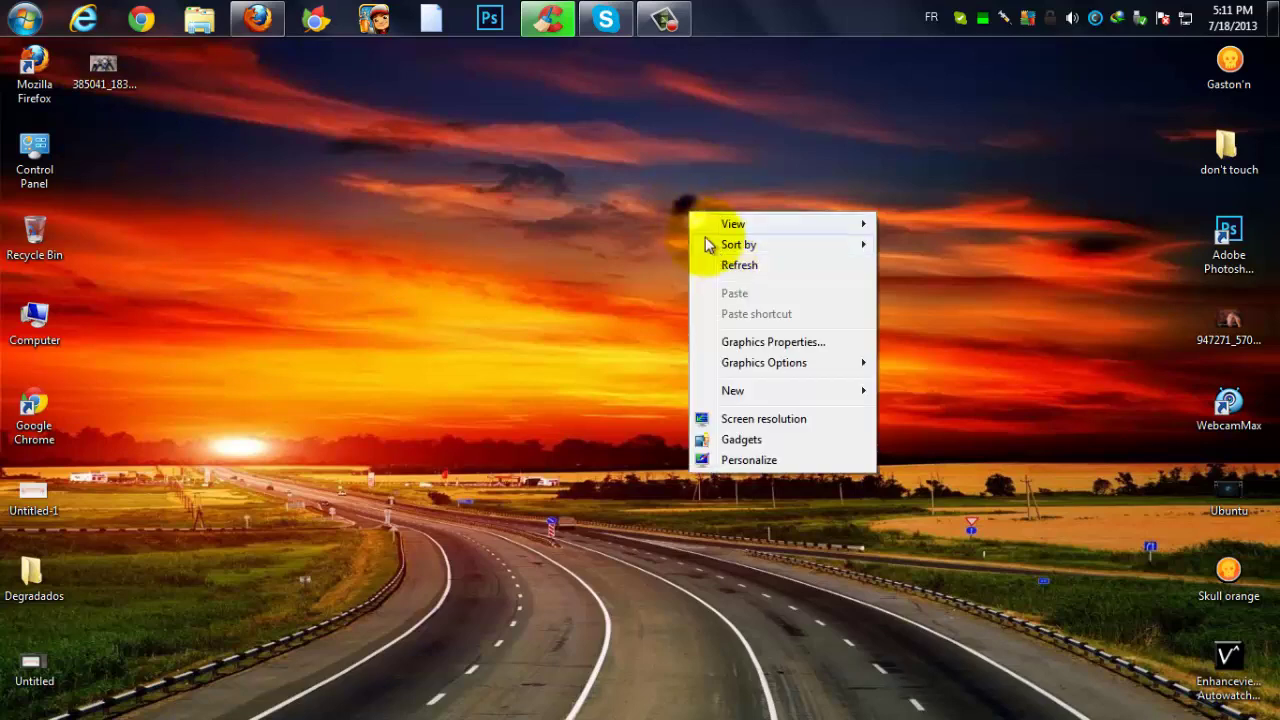
{"action": "left_click", "coordinate": [732, 268]}
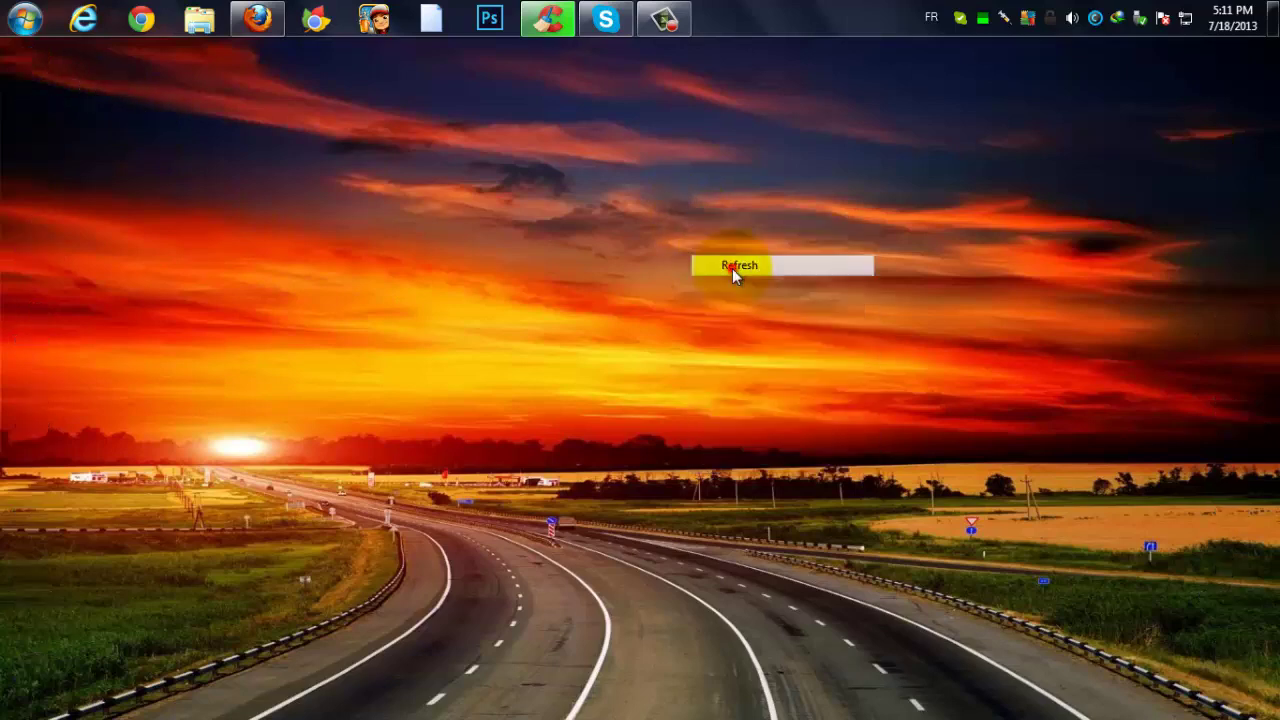
- Open the Photoshop projects folder inside the desktop's skull-icon folder and preview the image 1369961_53558976
{"action": "double_click", "coordinate": [1232, 68]}
{"action": "left_click", "coordinate": [258, 428]}
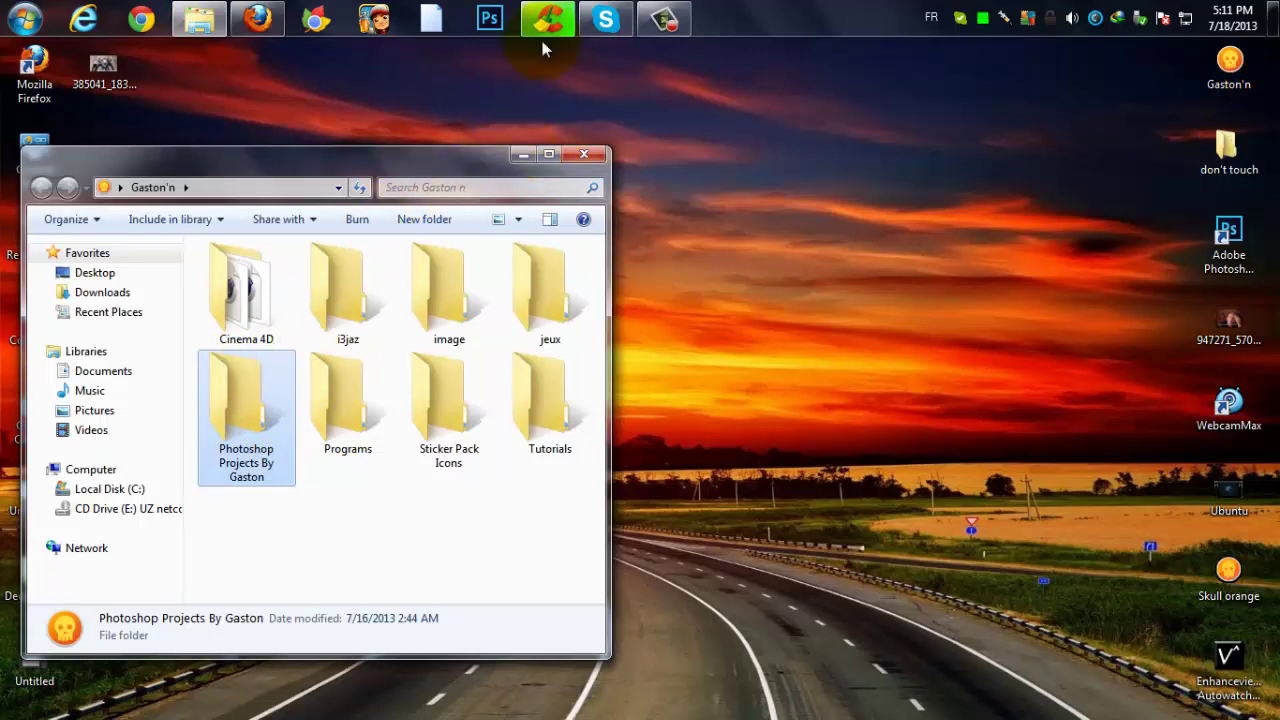
{"action": "key", "text": "Return"}
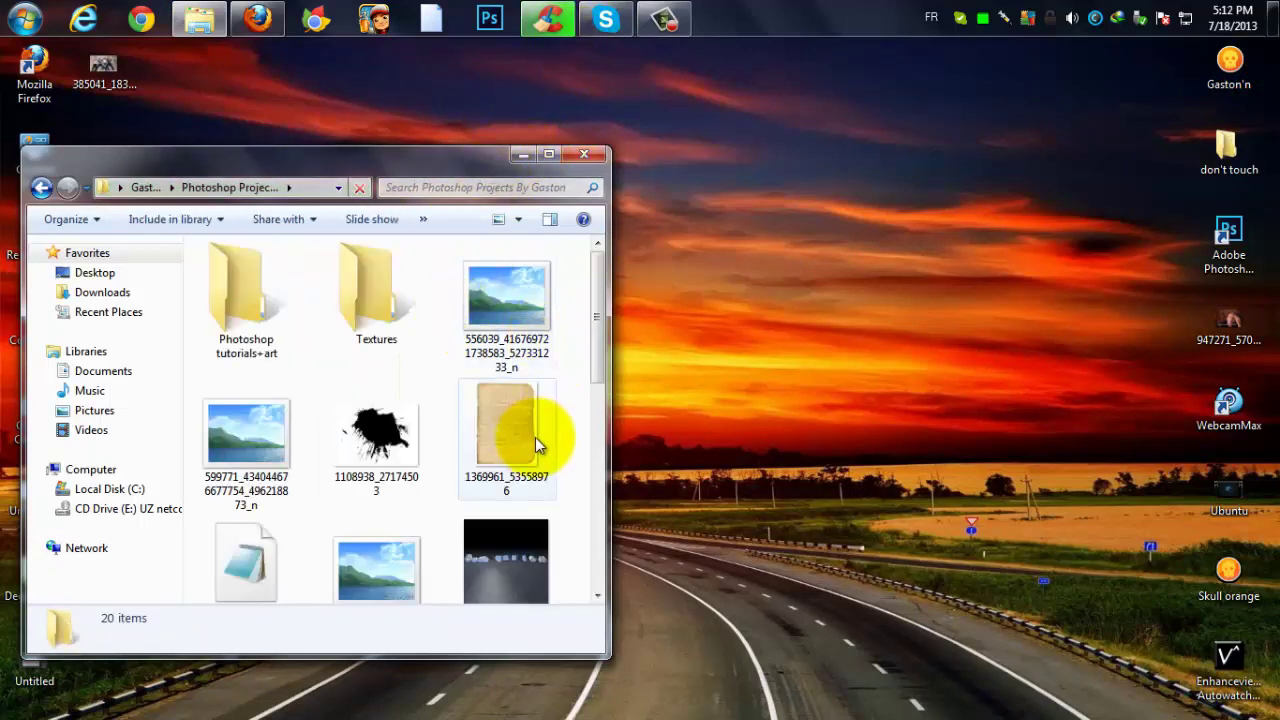
{"action": "left_click", "coordinate": [535, 445]}
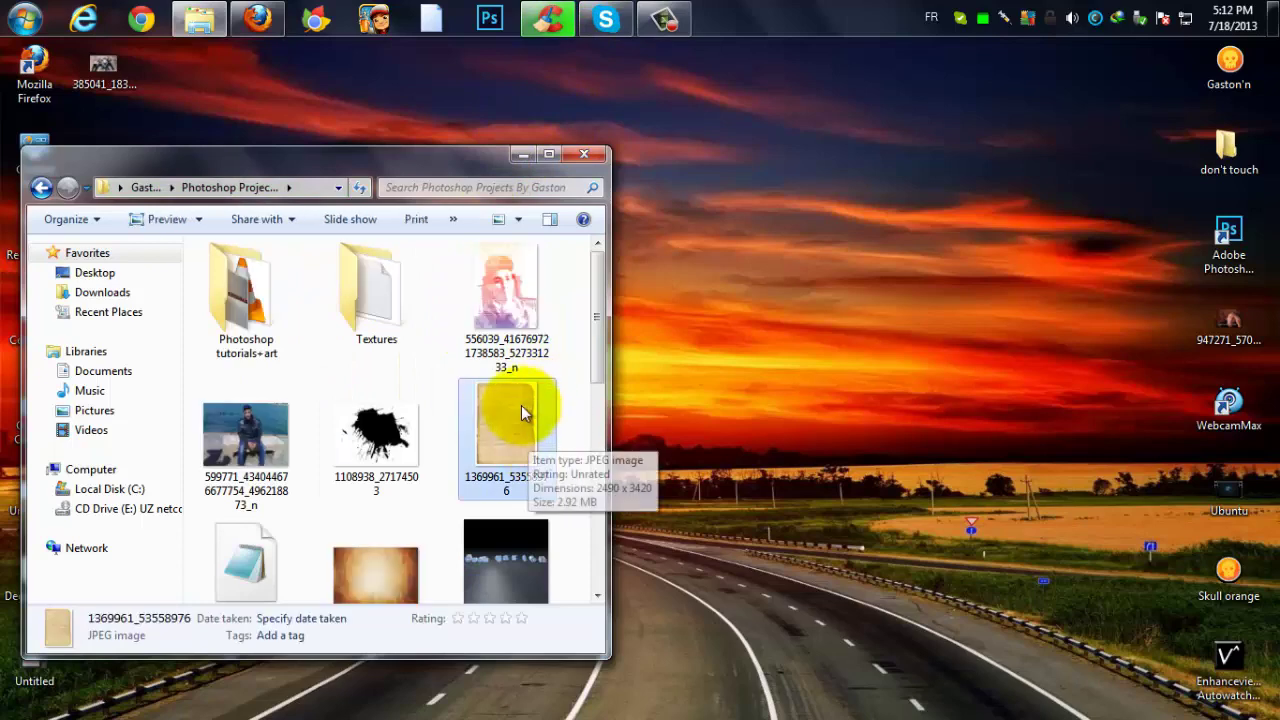
{"action": "key", "text": "Return"}
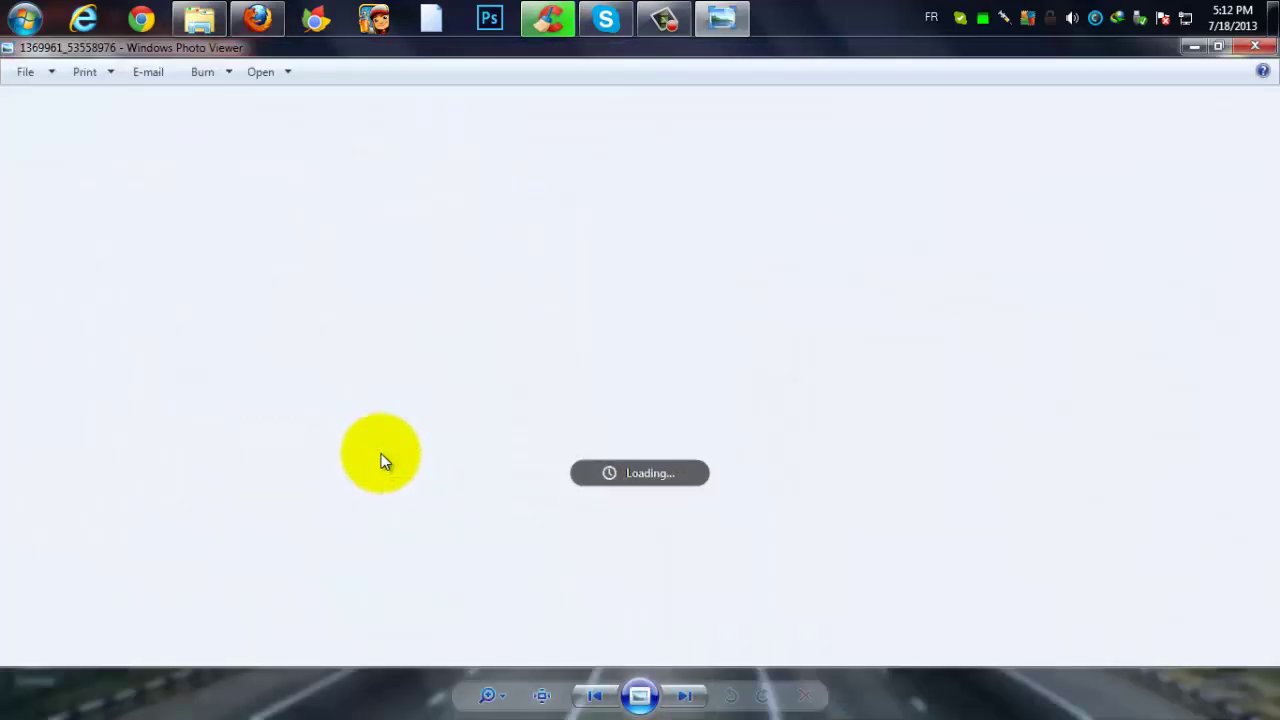
{"action": "left_click", "coordinate": [1256, 50]}
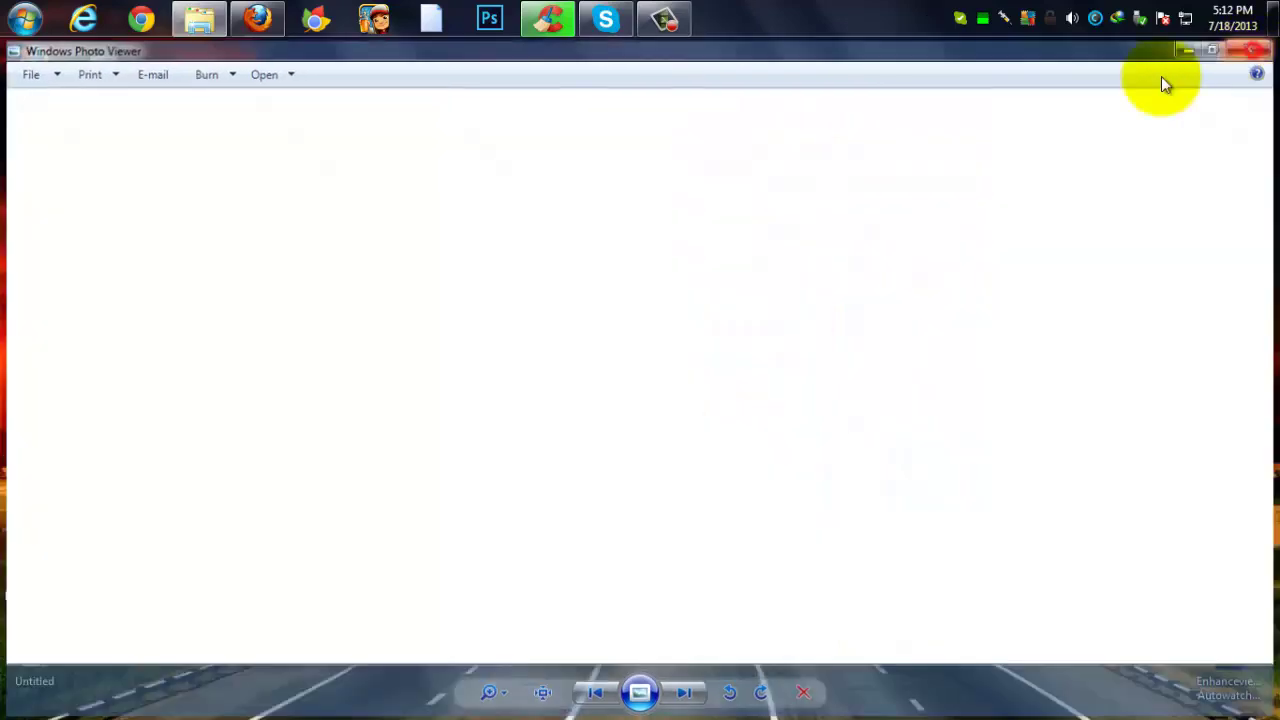
- Move the images 1369961_53558976 and 1108938_27174503 out of the projects folder onto the desktop and close the folder
{"action": "left_click_drag", "start_coordinate": [505, 430], "coordinate": [595, 440]}
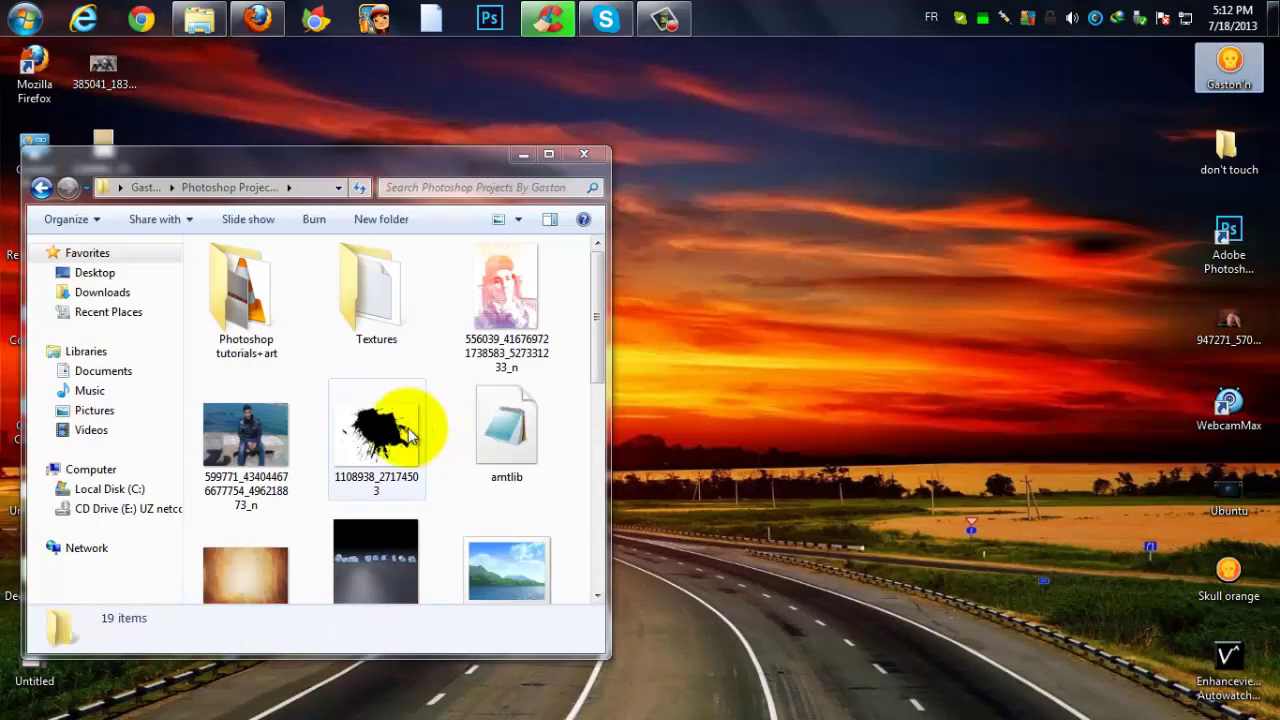
{"action": "left_click_drag", "start_coordinate": [386, 420], "coordinate": [885, 505]}
{"action": "left_click", "coordinate": [584, 153]}
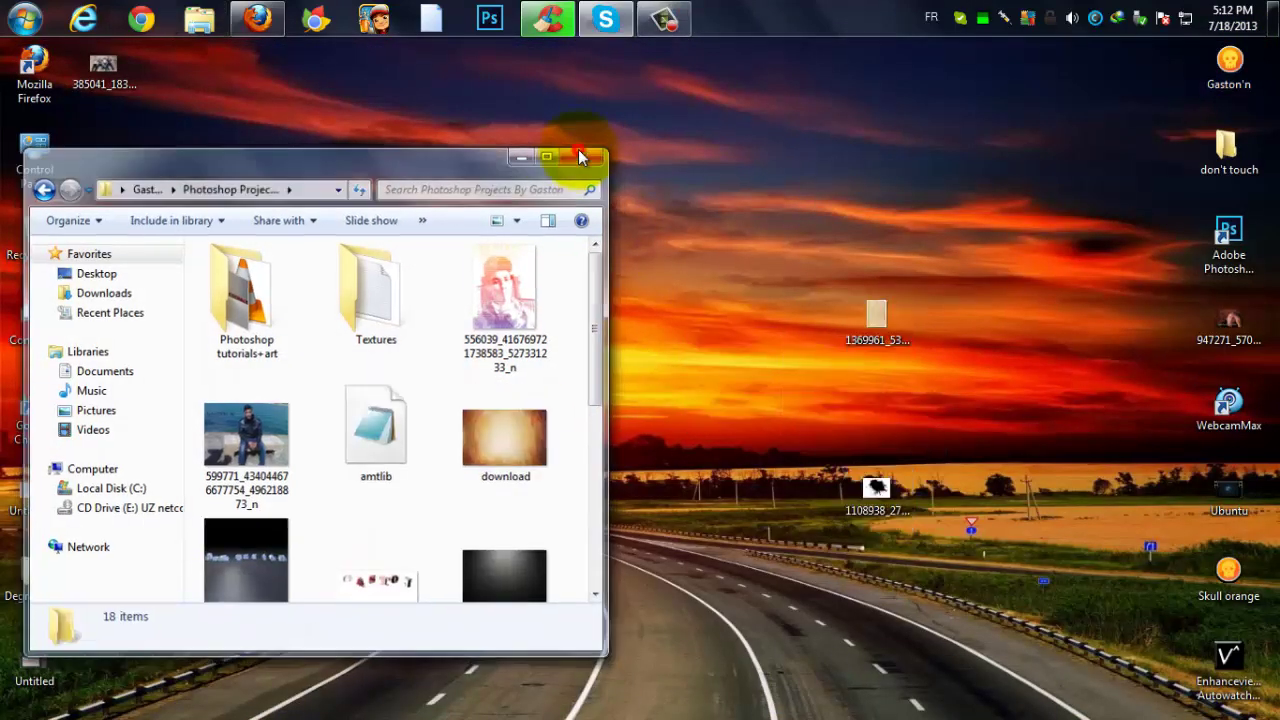
- Launch Photoshop CC and check the progress of the cleaning running in CCleaner
{"action": "left_click", "coordinate": [495, 17]}
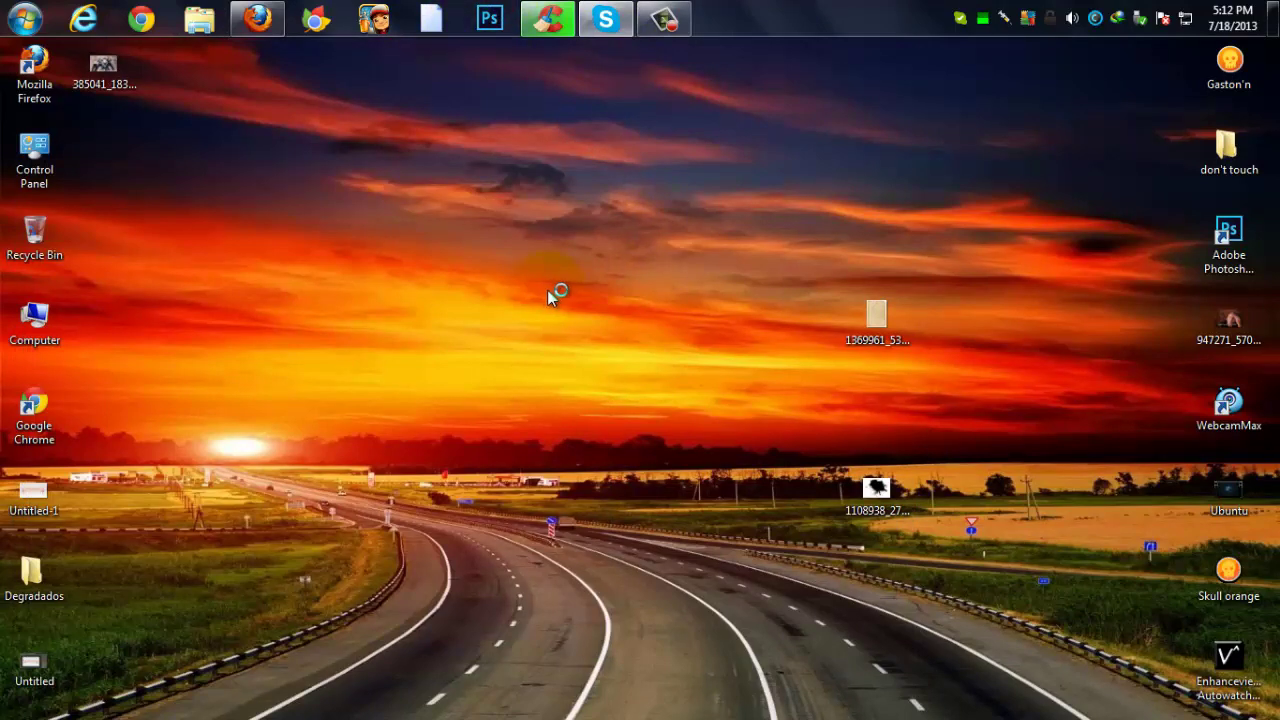
{"action": "left_click", "coordinate": [551, 18]}
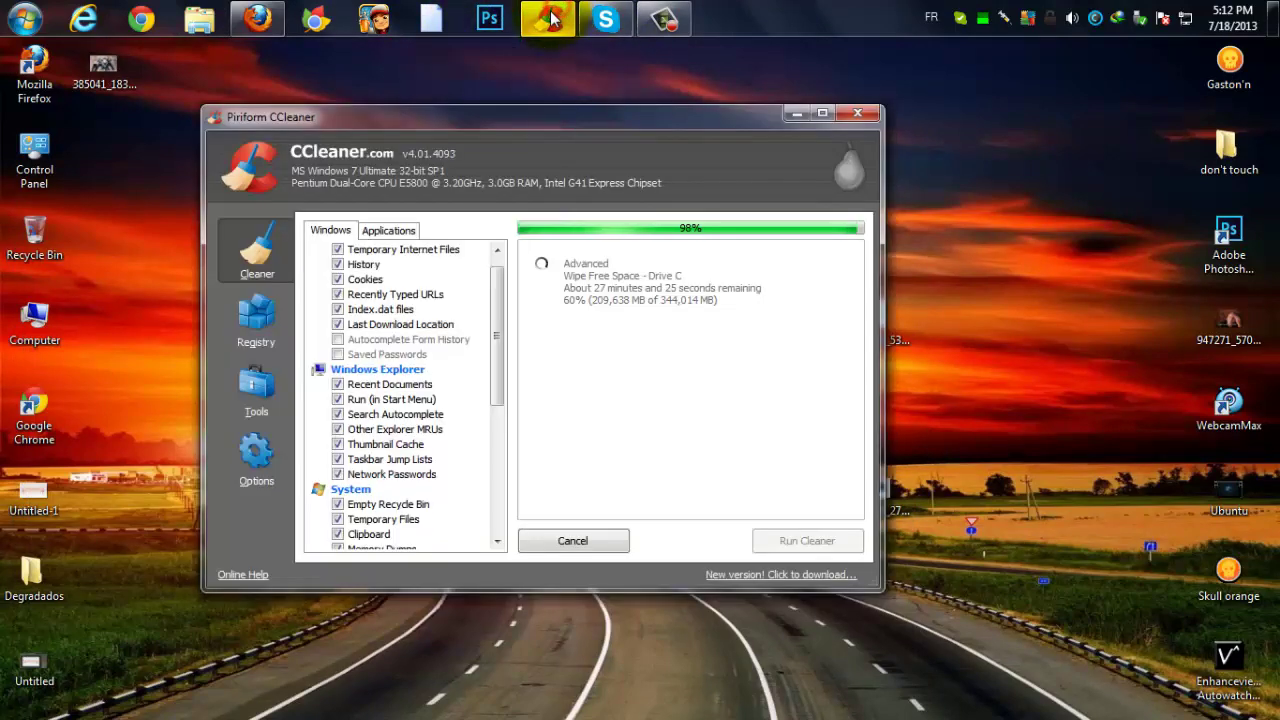
{"action": "left_click", "coordinate": [551, 18]}
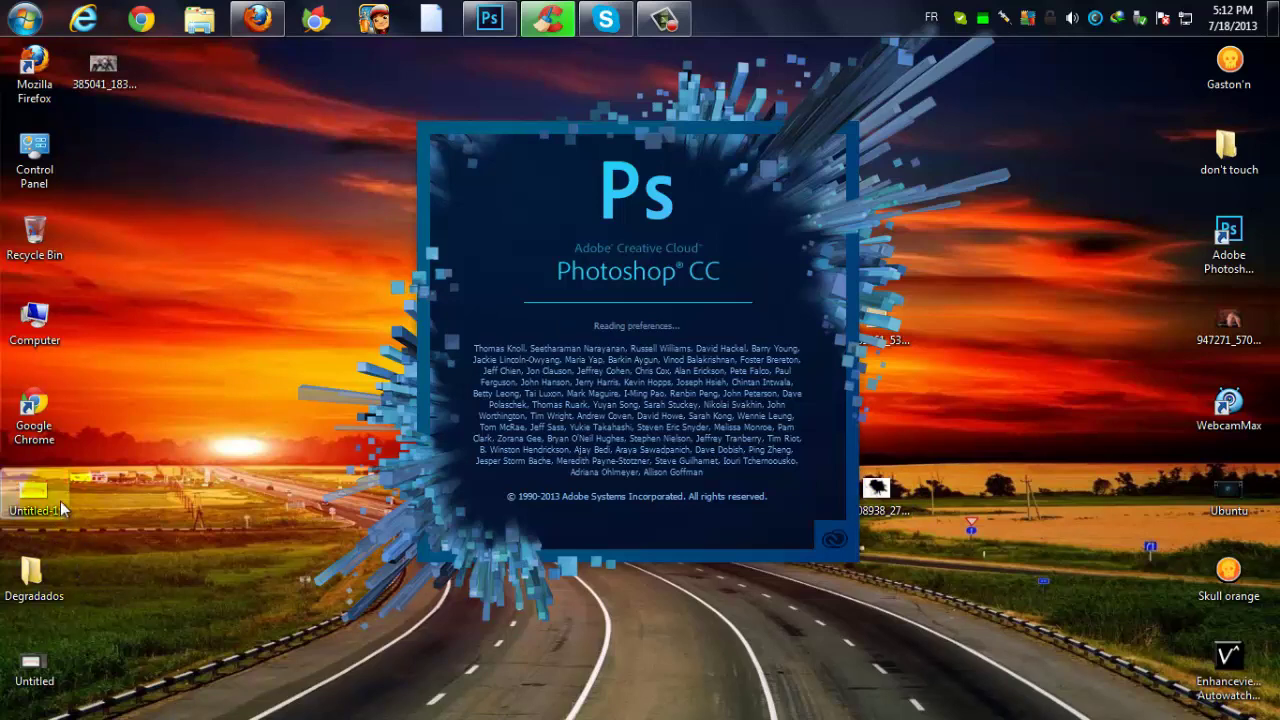
{"action": "right_click", "coordinate": [178, 360]}
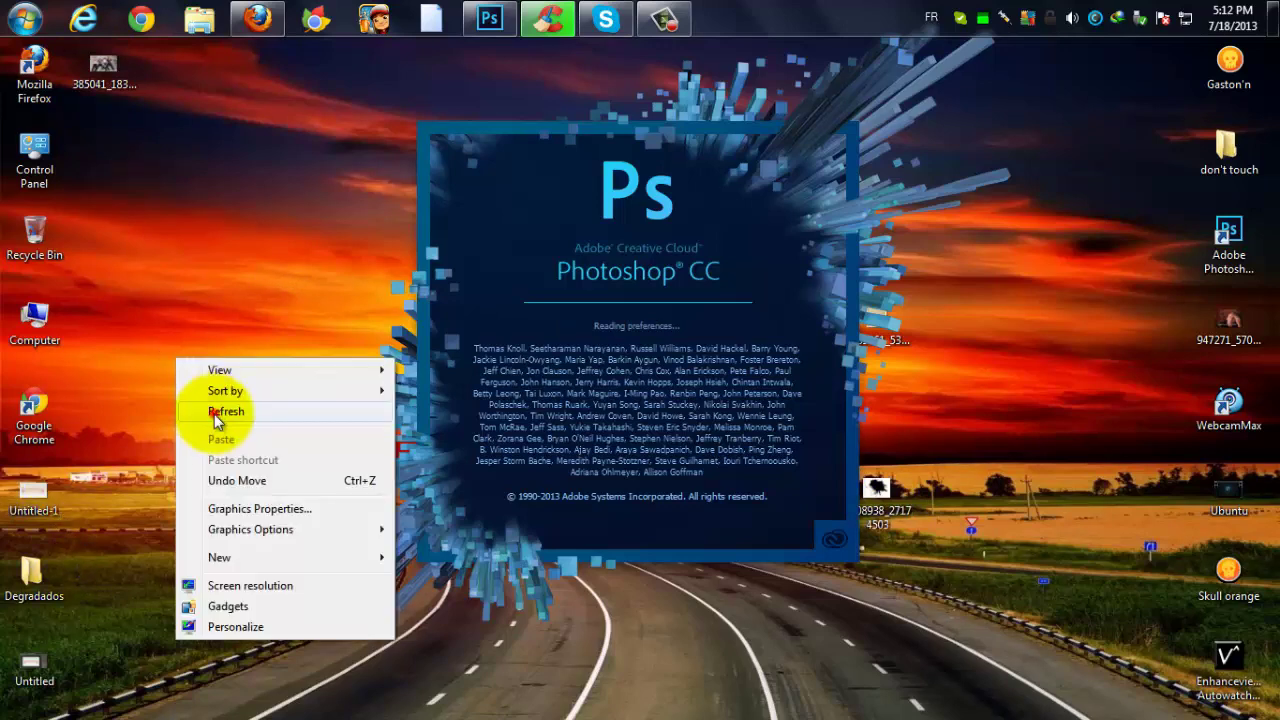
{"action": "left_click", "coordinate": [214, 414]}
{"action": "right_click", "coordinate": [234, 240]}
{"action": "left_click", "coordinate": [273, 289]}
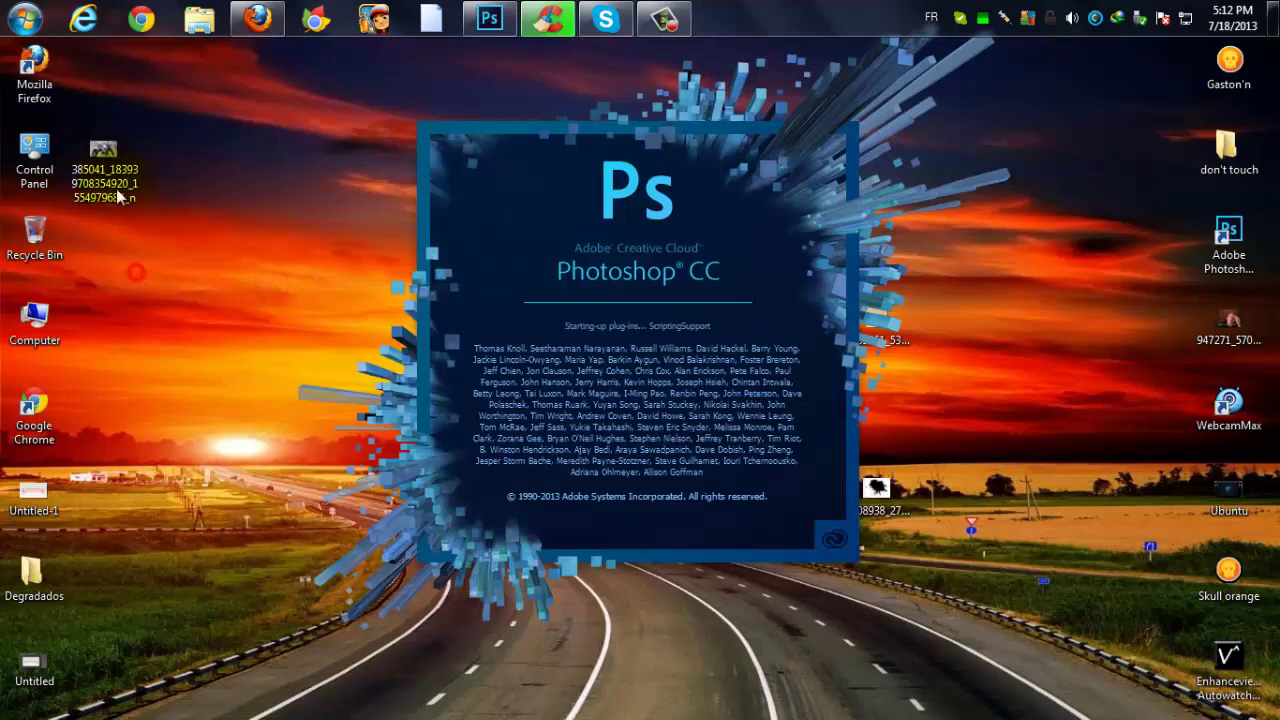
{"action": "right_click", "coordinate": [258, 256]}
{"action": "left_click", "coordinate": [300, 300]}
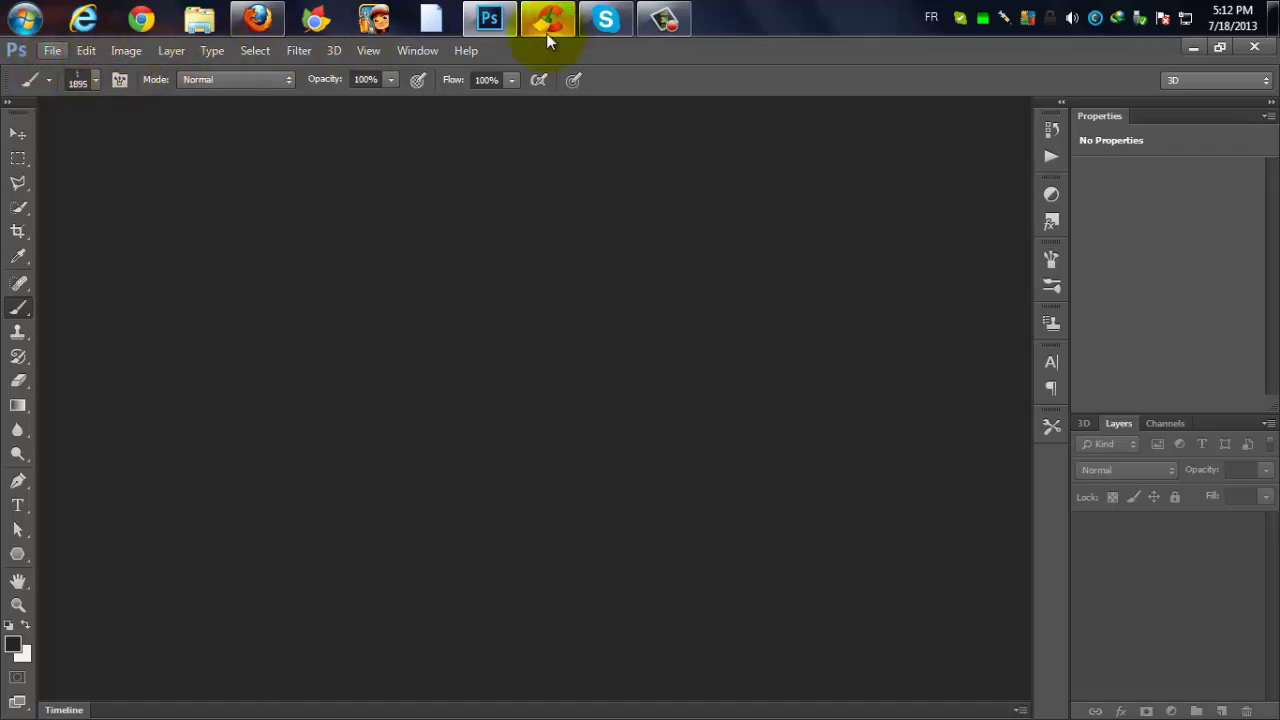
- Bring up Photoshop's dialog for opening an existing image
{"action": "left_click", "coordinate": [52, 50]}
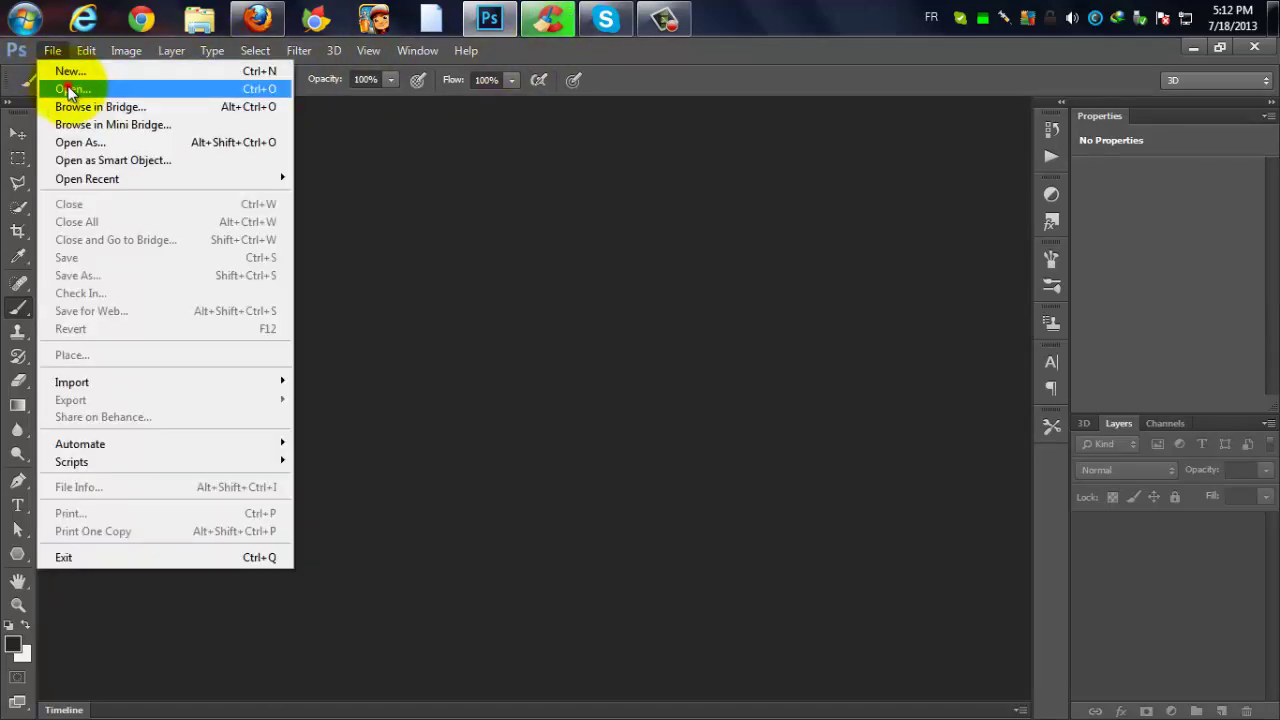
{"action": "left_click", "coordinate": [70, 88]}
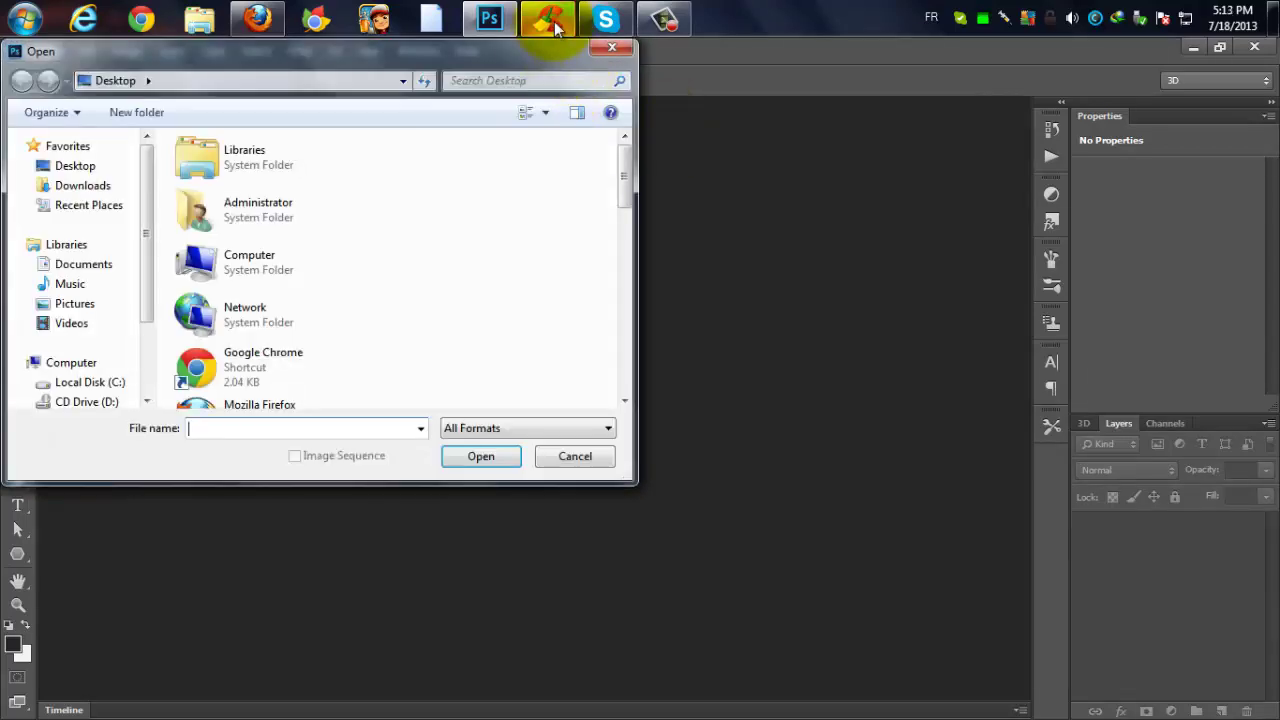
- Switch to CCleaner, cancel the running cleaning and close the program
{"action": "left_click", "coordinate": [548, 18]}
{"action": "left_click", "coordinate": [618, 541]}
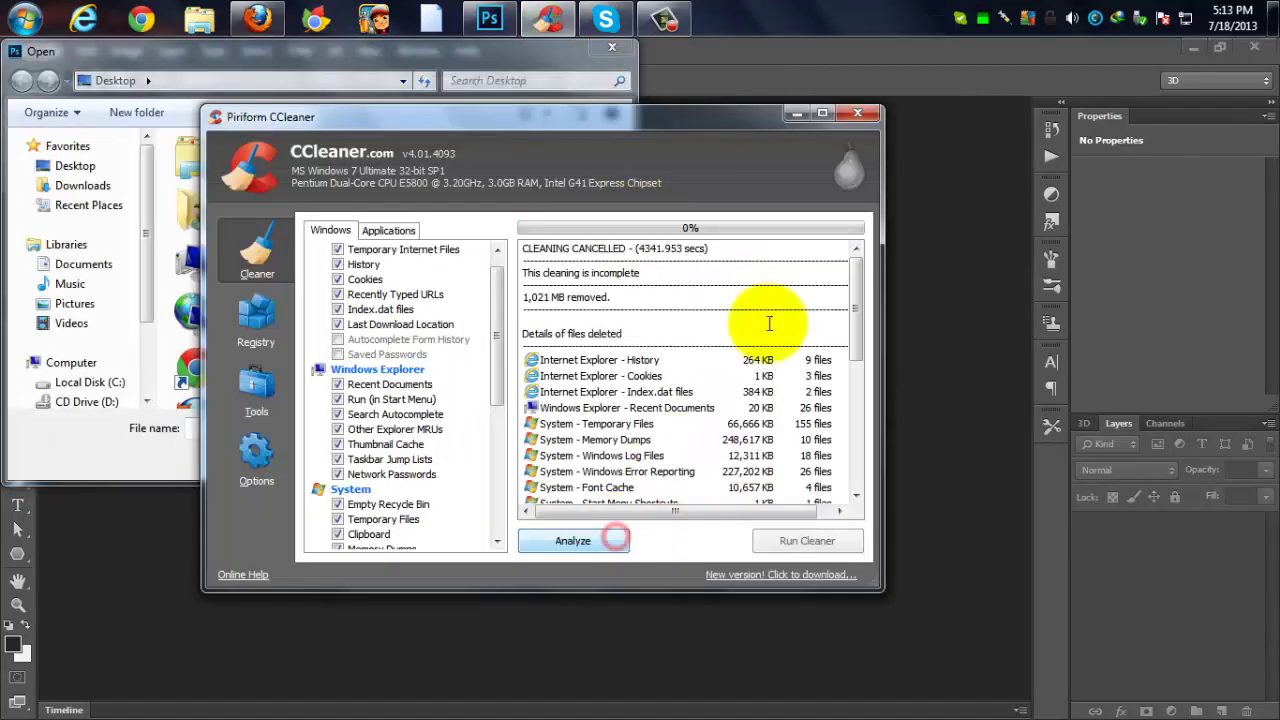
{"action": "left_click", "coordinate": [857, 113]}
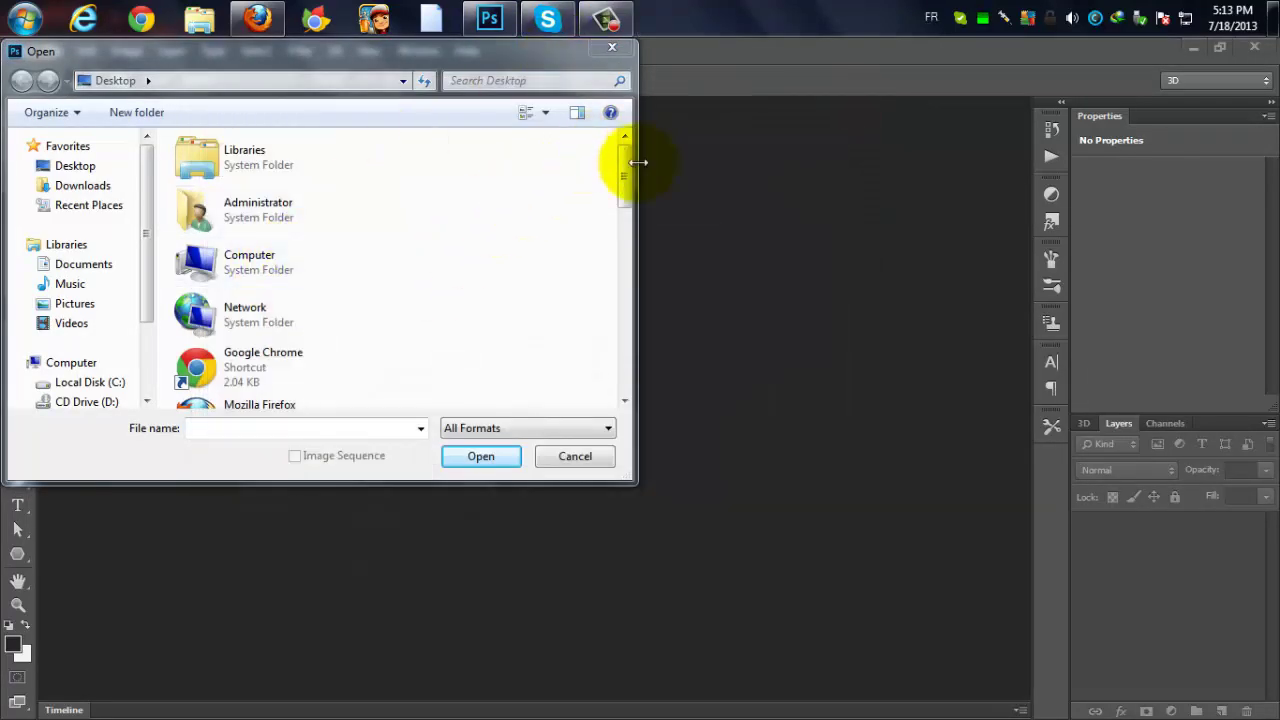
- Open the old paper texture 1369961_53558976 from the Desktop folder
{"action": "scroll", "coordinate": [606, 330], "scroll_direction": "down", "scroll_amount": 5}
{"action": "mouse_move", "coordinate": [621, 314]}
{"action": "left_mouse_down"}
{"action": "mouse_move", "coordinate": [623, 351]}
{"action": "mouse_move", "coordinate": [624, 303]}
{"action": "mouse_move", "coordinate": [614, 357]}
{"action": "mouse_move", "coordinate": [609, 314]}
{"action": "left_mouse_up"}
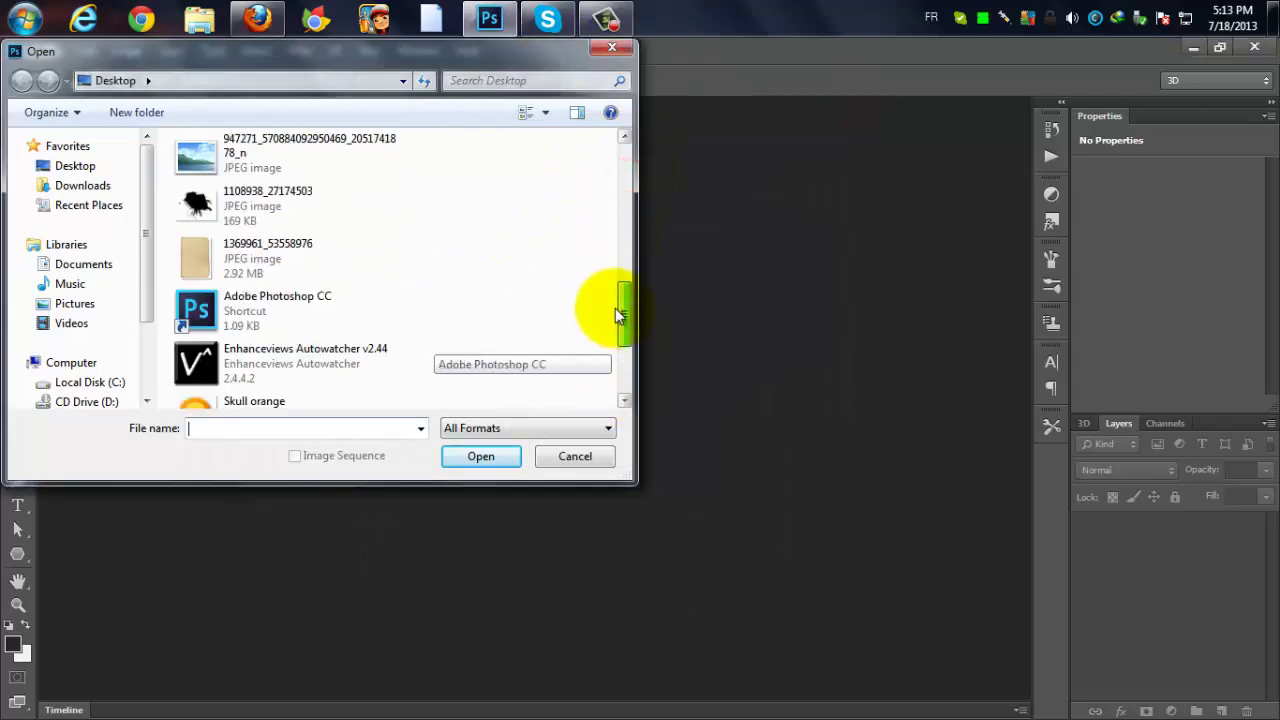
{"action": "left_click", "coordinate": [252, 266]}
{"action": "left_click", "coordinate": [478, 456]}
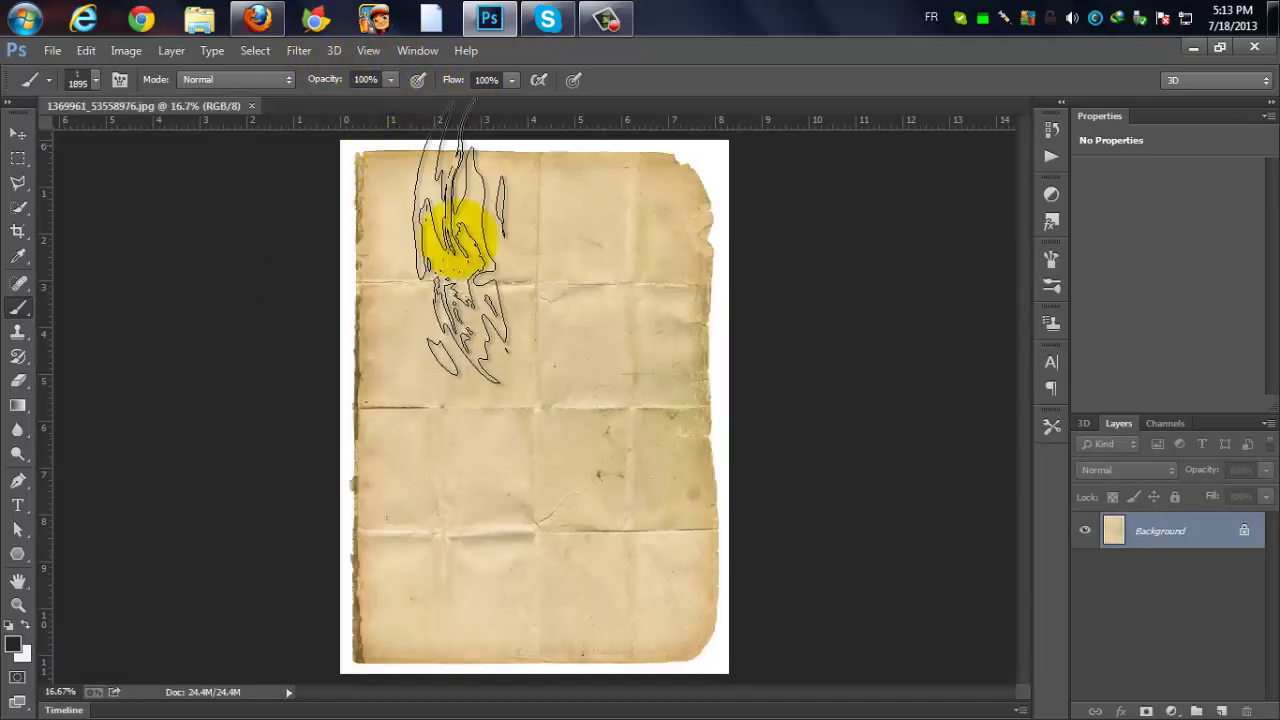
- Activate the Move tool and convert the locked Background into a regular layer, keeping the default name Layer 0
{"action": "left_click", "coordinate": [18, 133]}
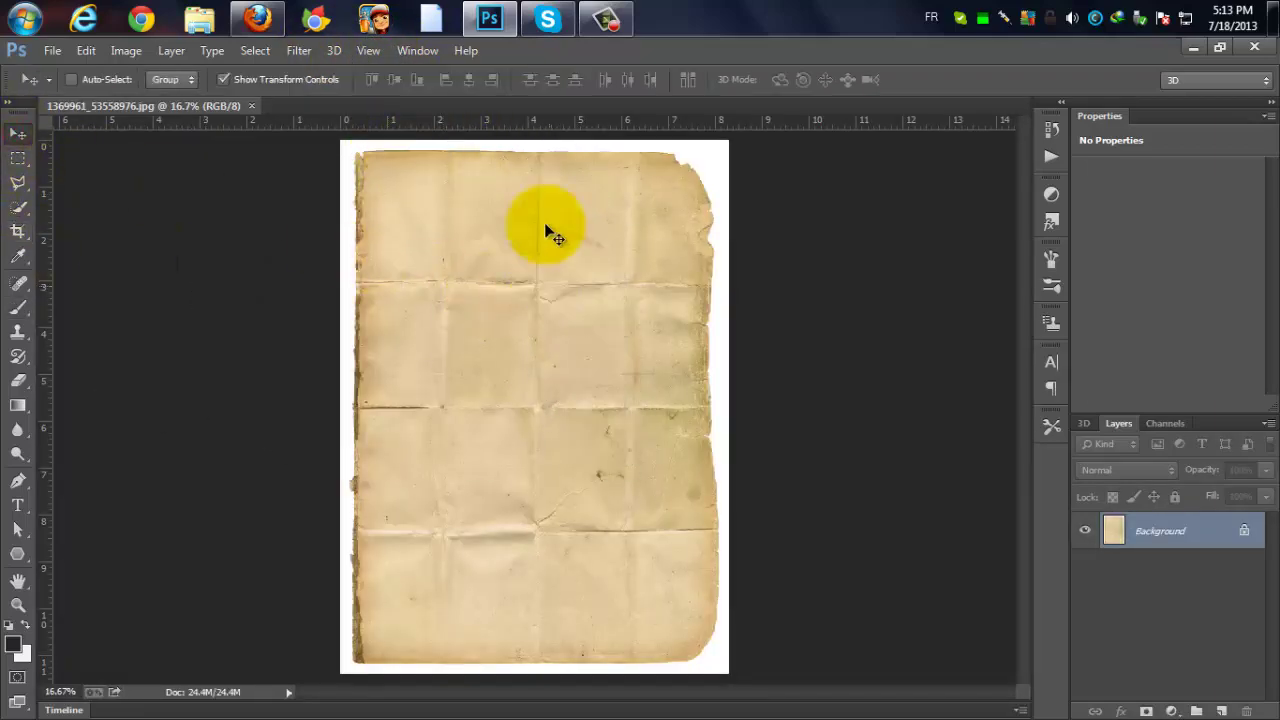
{"action": "left_click", "coordinate": [88, 51]}
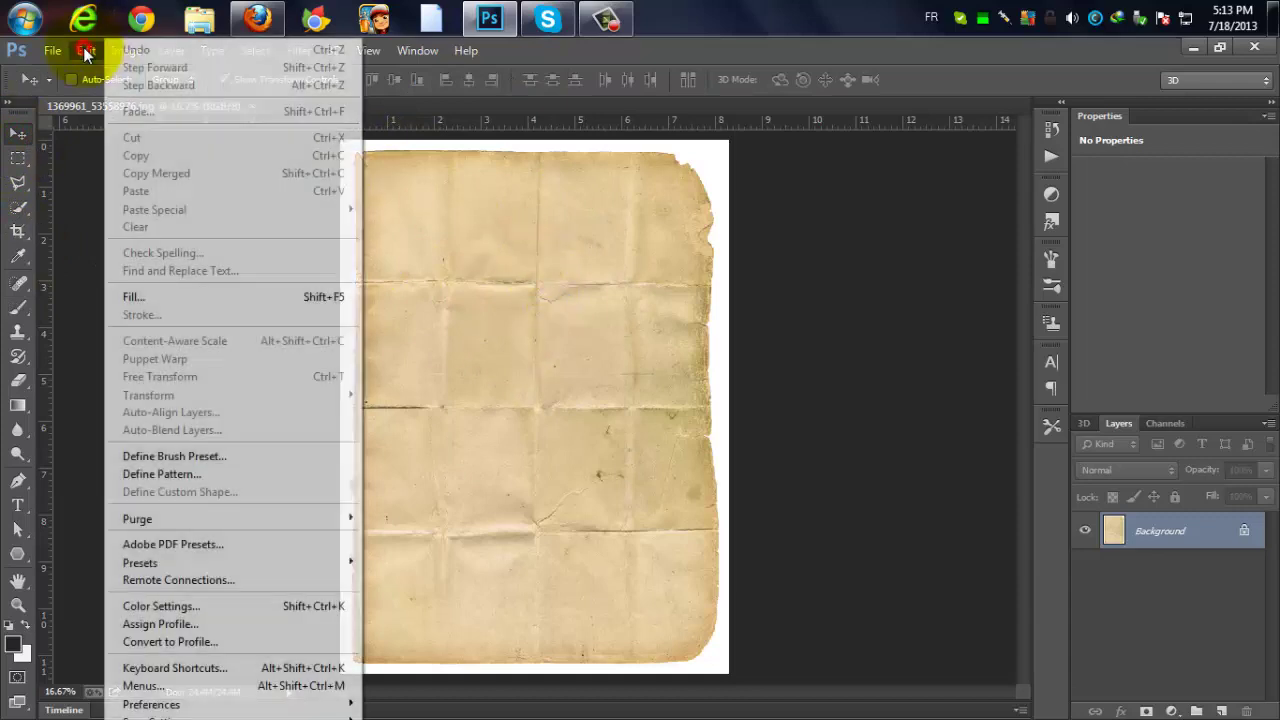
{"action": "left_click", "coordinate": [1172, 535]}
{"action": "double_click", "coordinate": [1175, 531]}
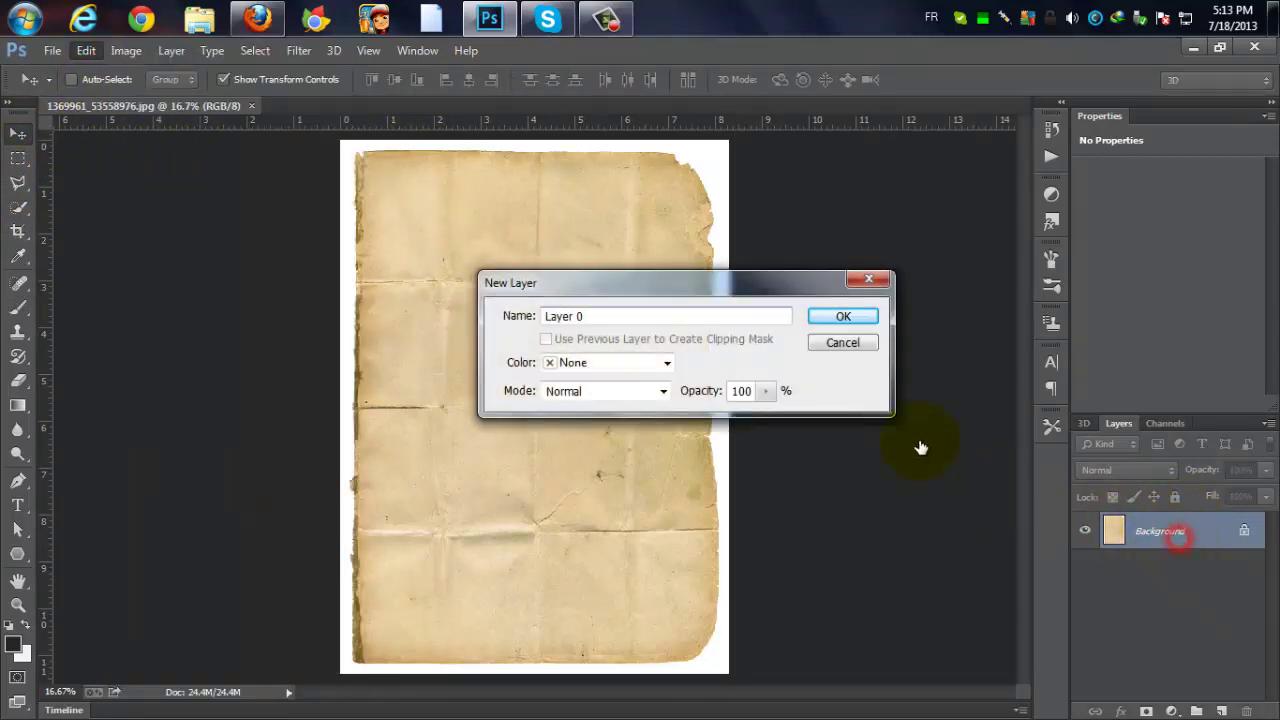
{"action": "left_click", "coordinate": [843, 316]}
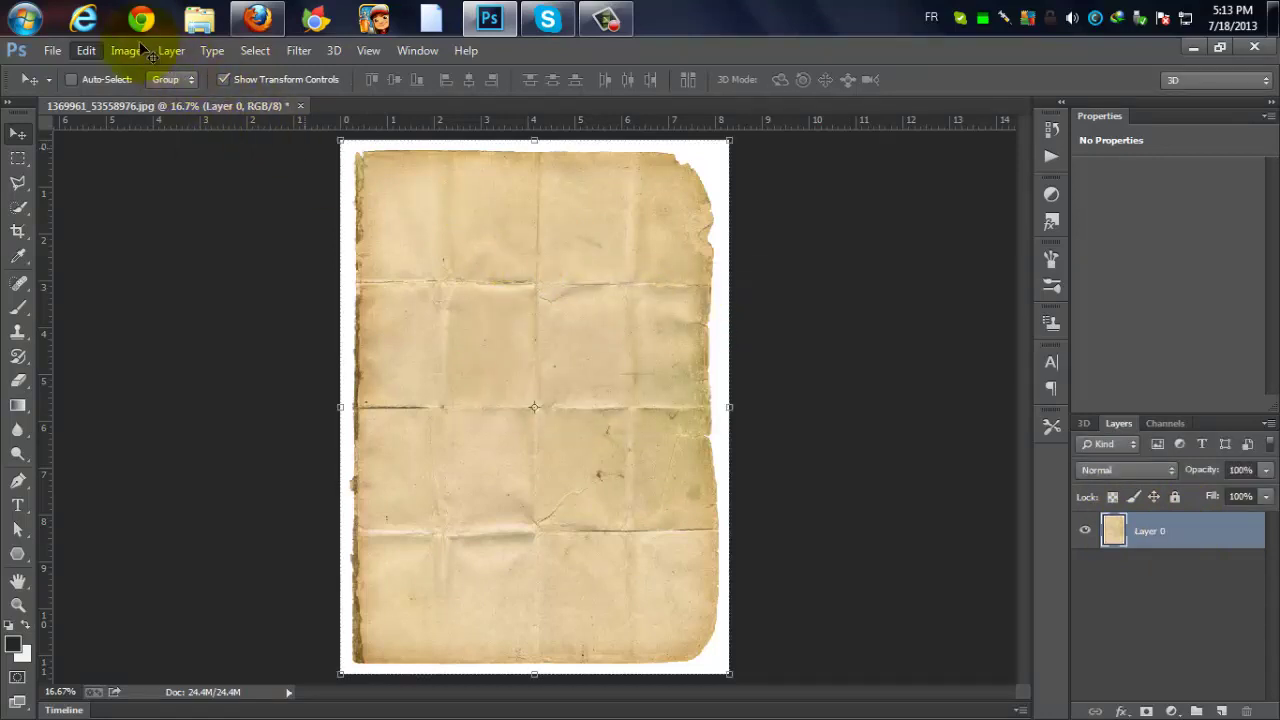
- Rotate the paper texture layer 90° clockwise
{"action": "left_click", "coordinate": [89, 56]}
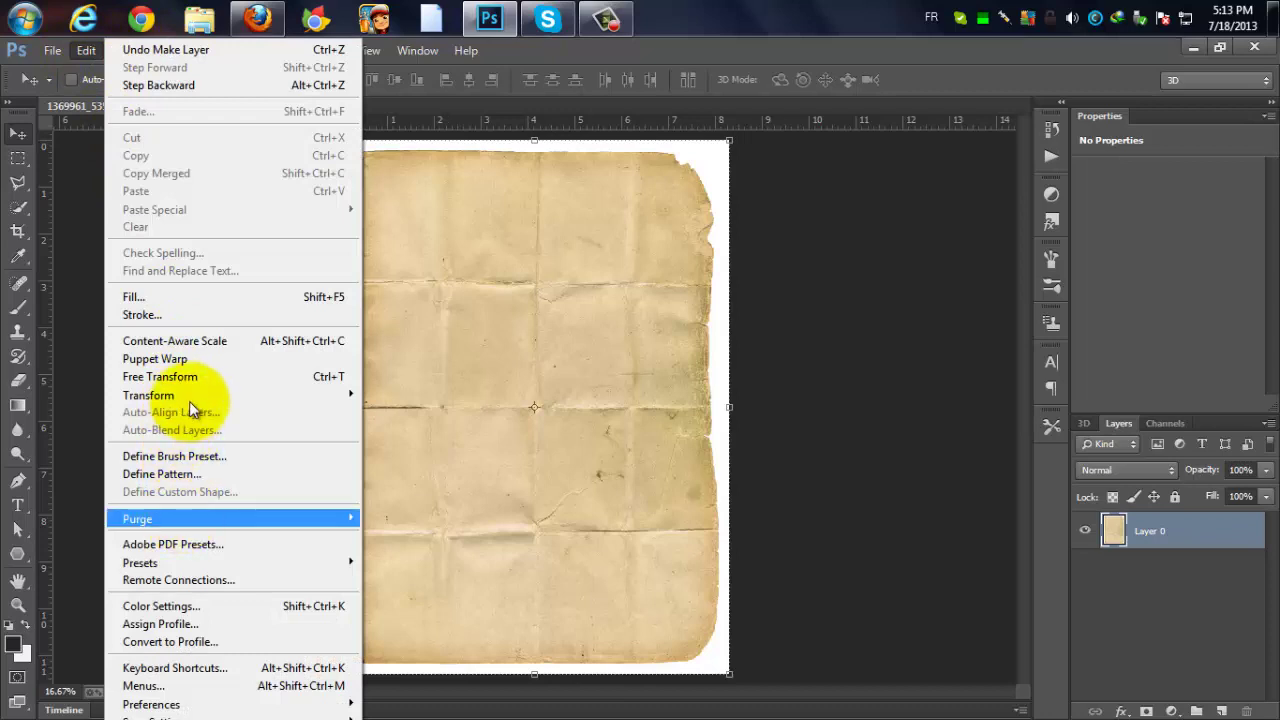
{"action": "mouse_move", "coordinate": [191, 398]}
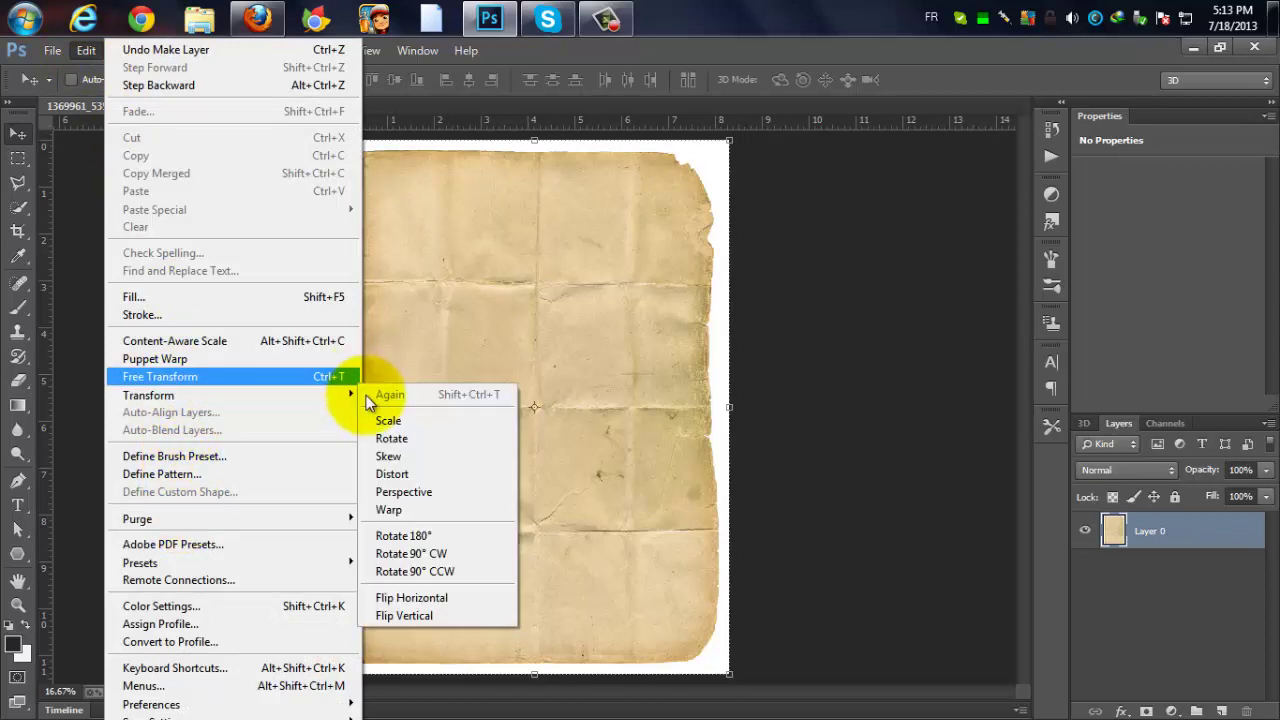
{"action": "left_click", "coordinate": [448, 555]}
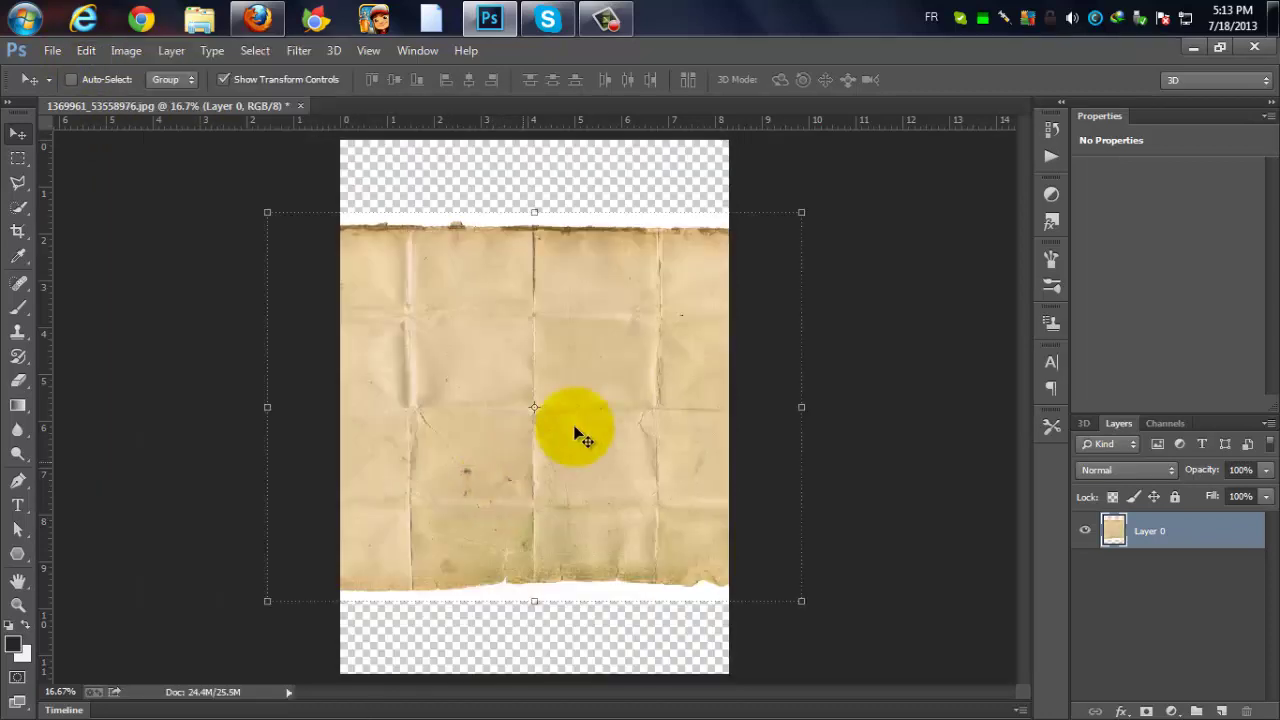
- Create a new 1280 × 720 pixel document at 72 pixels/inch in RGB Color with a white background
{"action": "left_click", "coordinate": [51, 50]}
{"action": "left_click", "coordinate": [62, 66]}
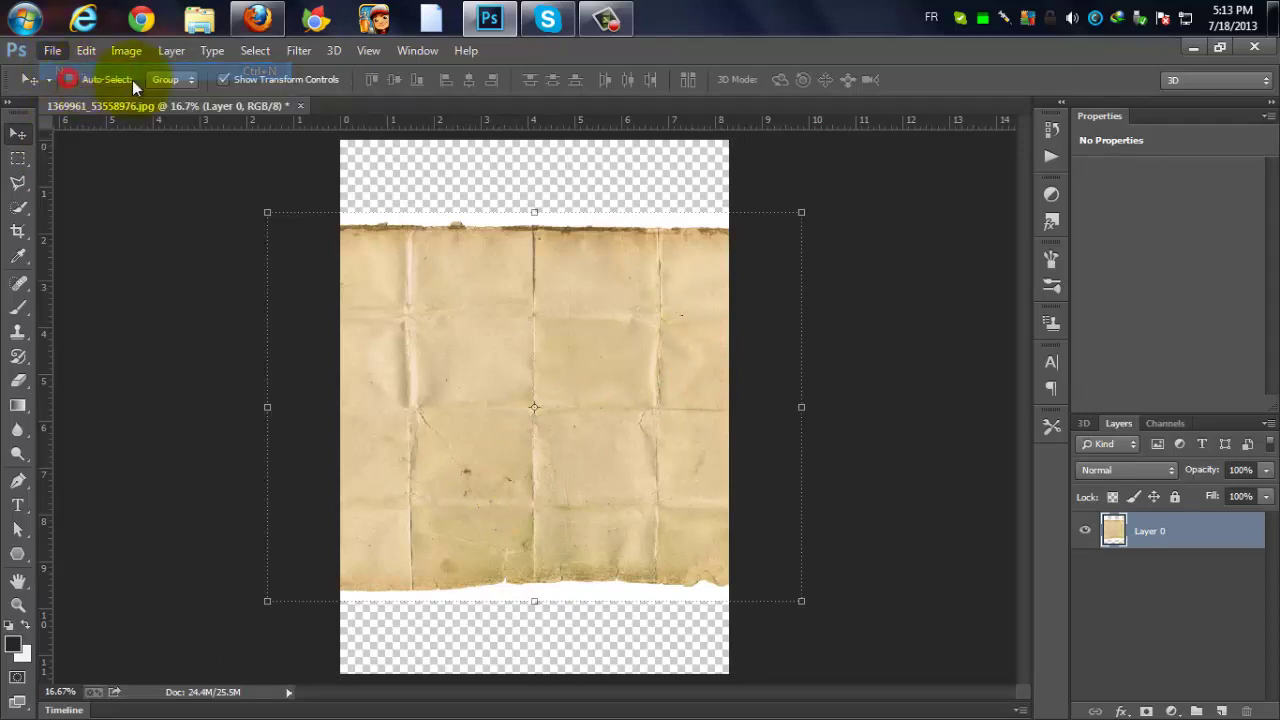
{"action": "left_click", "coordinate": [500, 249]}
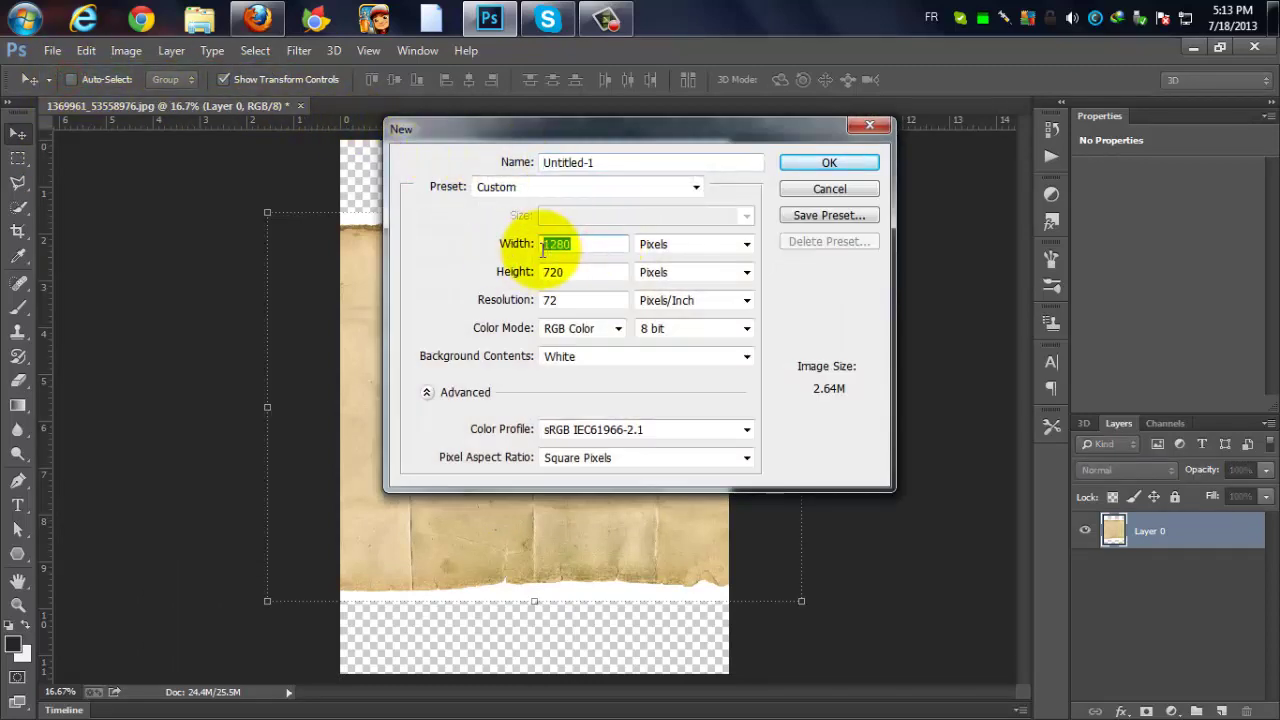
{"action": "left_click_drag", "start_coordinate": [572, 244], "coordinate": [561, 252]}
{"action": "double_click", "coordinate": [577, 271]}
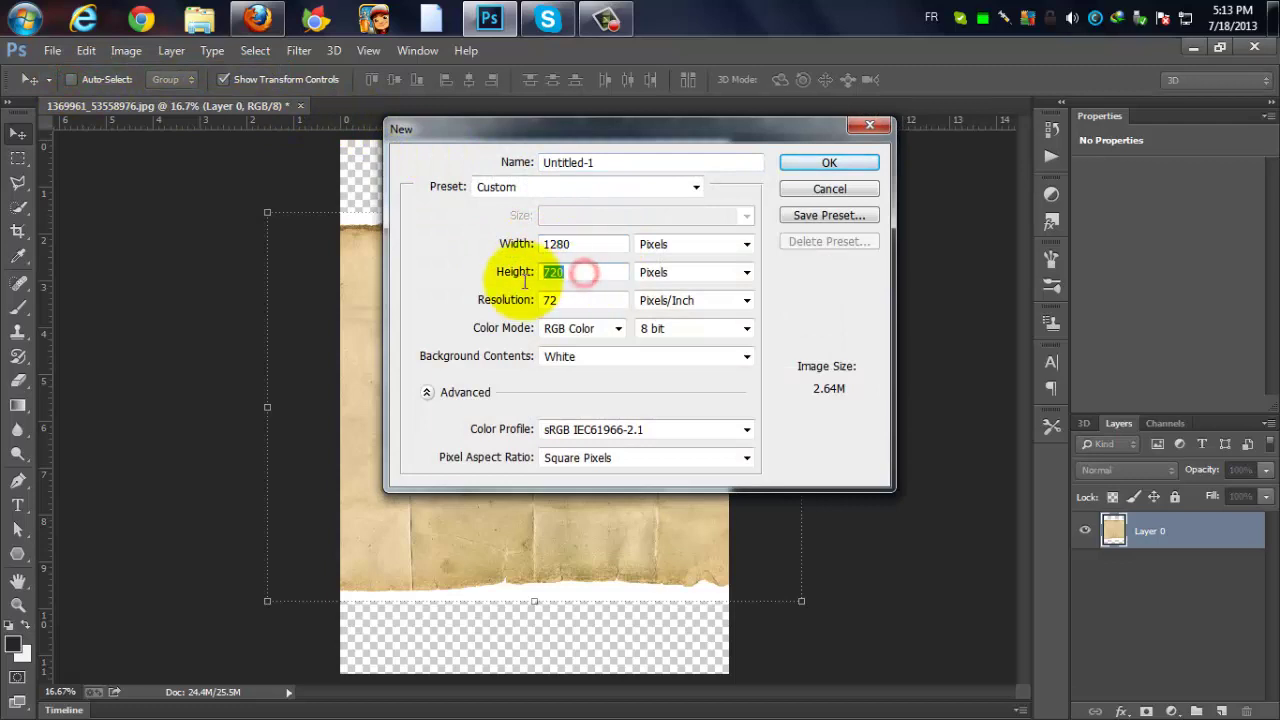
{"action": "double_click", "coordinate": [576, 303]}
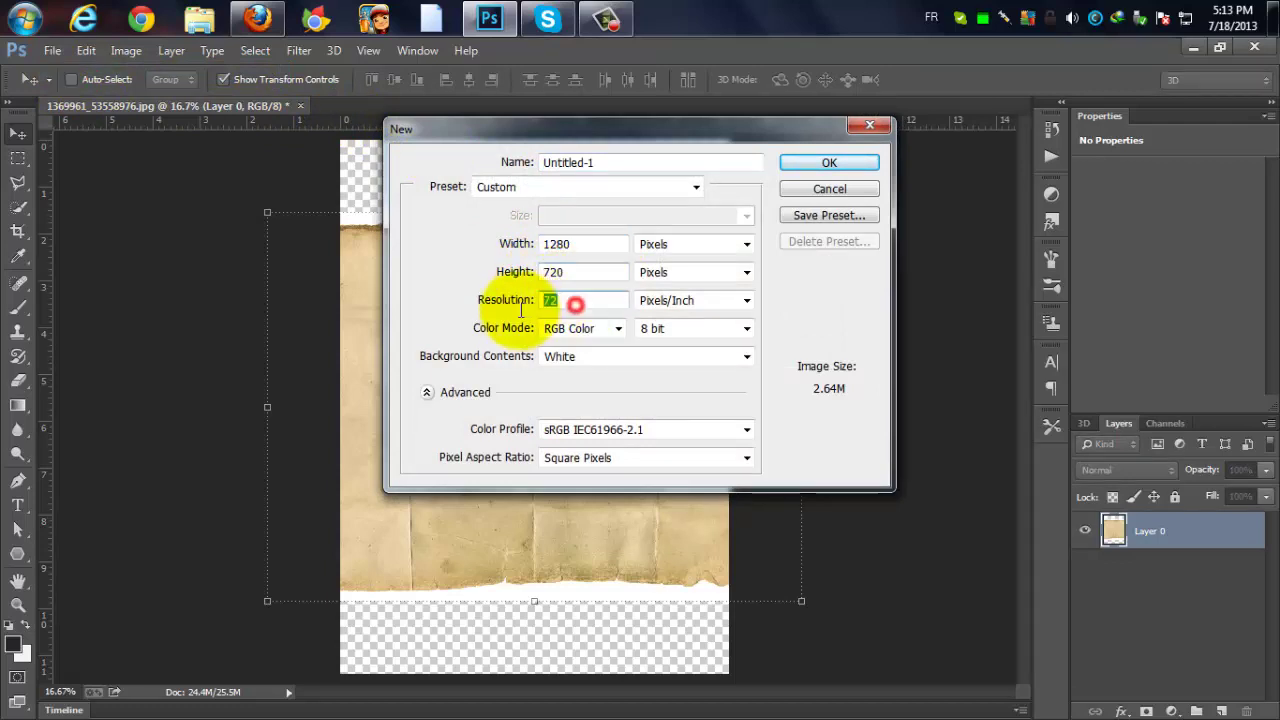
{"action": "left_click", "coordinate": [822, 162]}
- Copy the paper texture layer into Untitled-1 and scale it to about 41% width and 36.6% height so it covers the canvas
{"action": "left_click", "coordinate": [195, 105]}
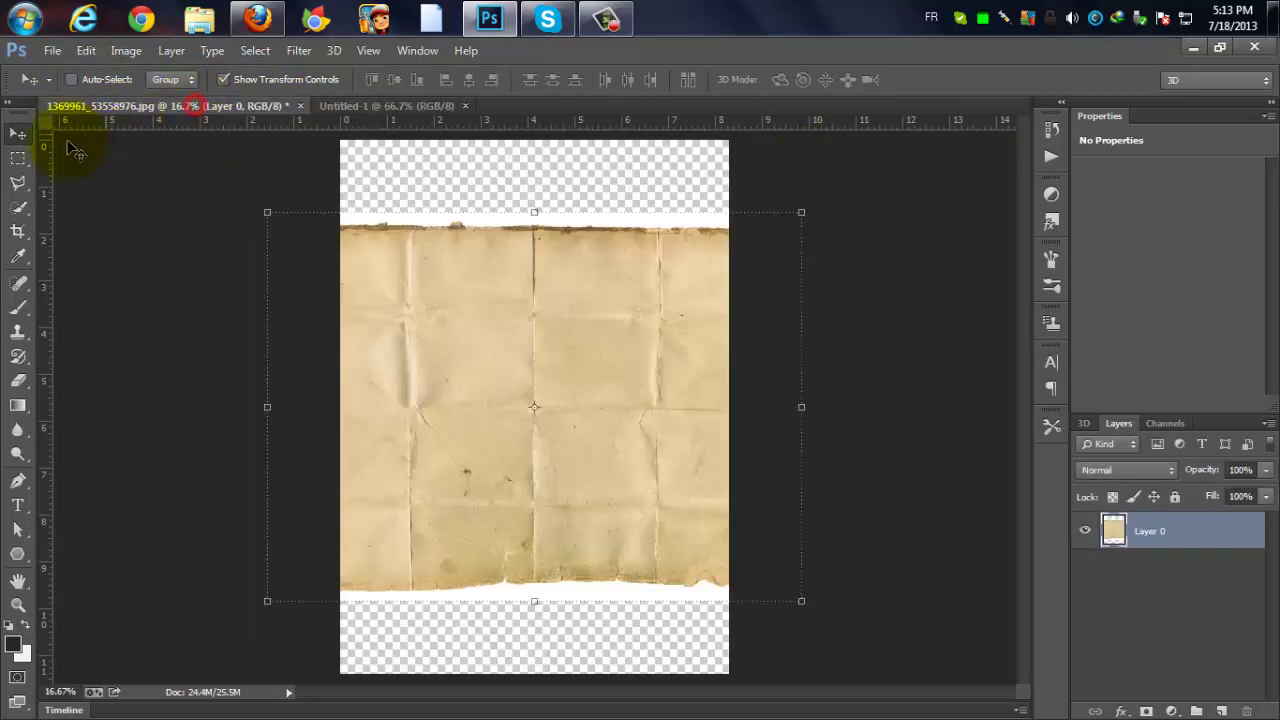
{"action": "left_click_drag", "start_coordinate": [497, 376], "coordinate": [474, 316]}
{"action": "key", "text": "ctrl+minus"}
{"action": "key", "text": "ctrl+minus"}
{"action": "key", "text": "ctrl+minus"}
{"action": "key", "text": "ctrl+minus"}
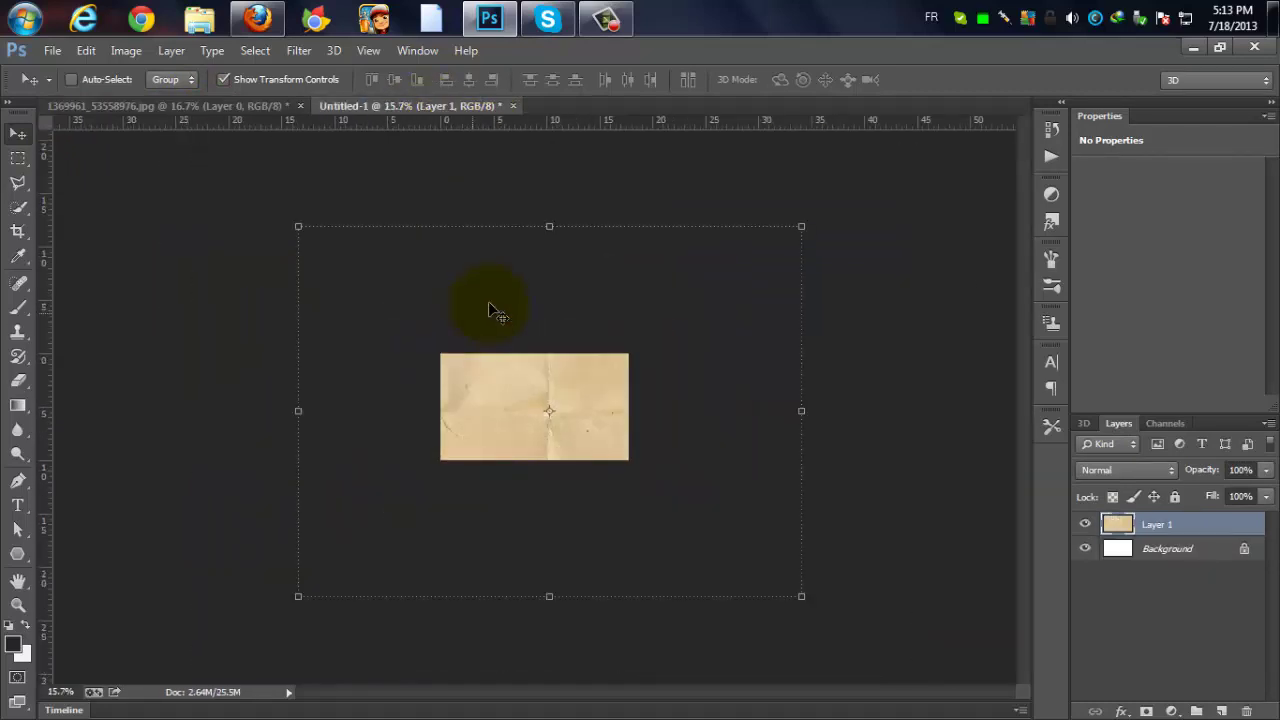
{"action": "left_click_drag", "start_coordinate": [548, 229], "coordinate": [548, 344]}
{"action": "left_click_drag", "start_coordinate": [303, 469], "coordinate": [440, 469]}
{"action": "left_click_drag", "start_coordinate": [621, 595], "coordinate": [621, 479]}
{"action": "left_click_drag", "start_coordinate": [801, 410], "coordinate": [636, 409]}
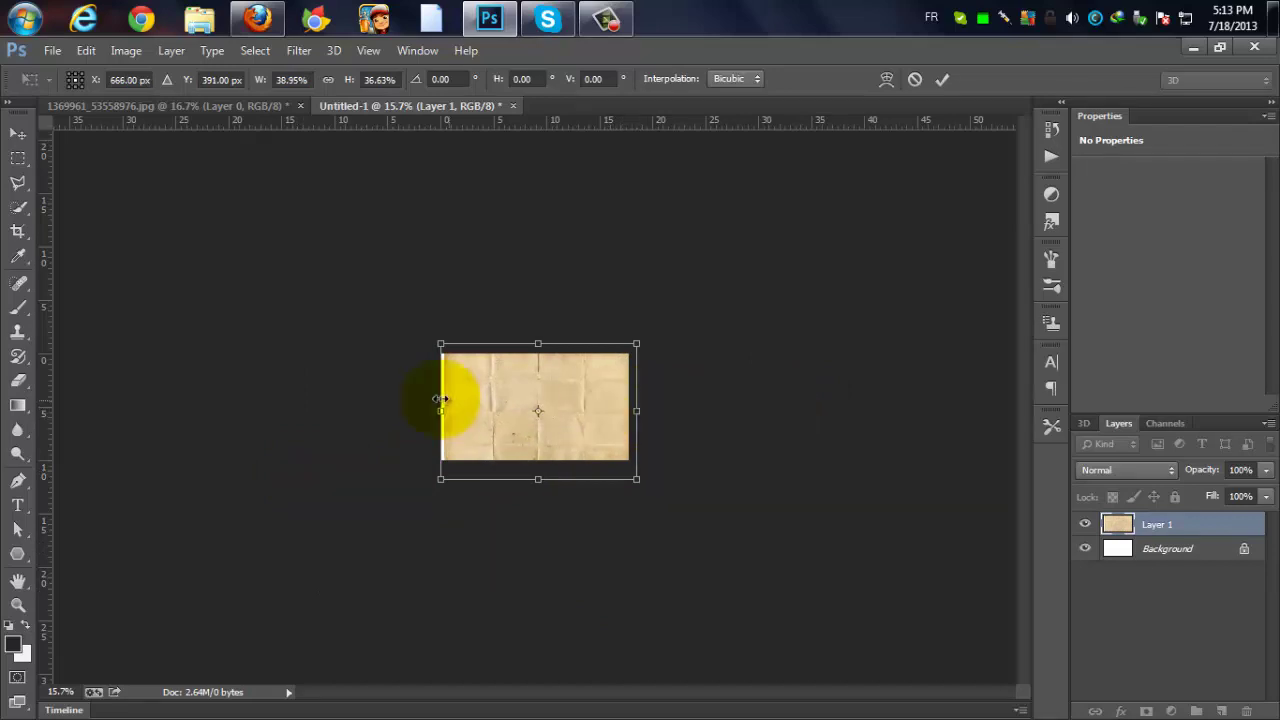
{"action": "left_click_drag", "start_coordinate": [438, 406], "coordinate": [430, 407]}
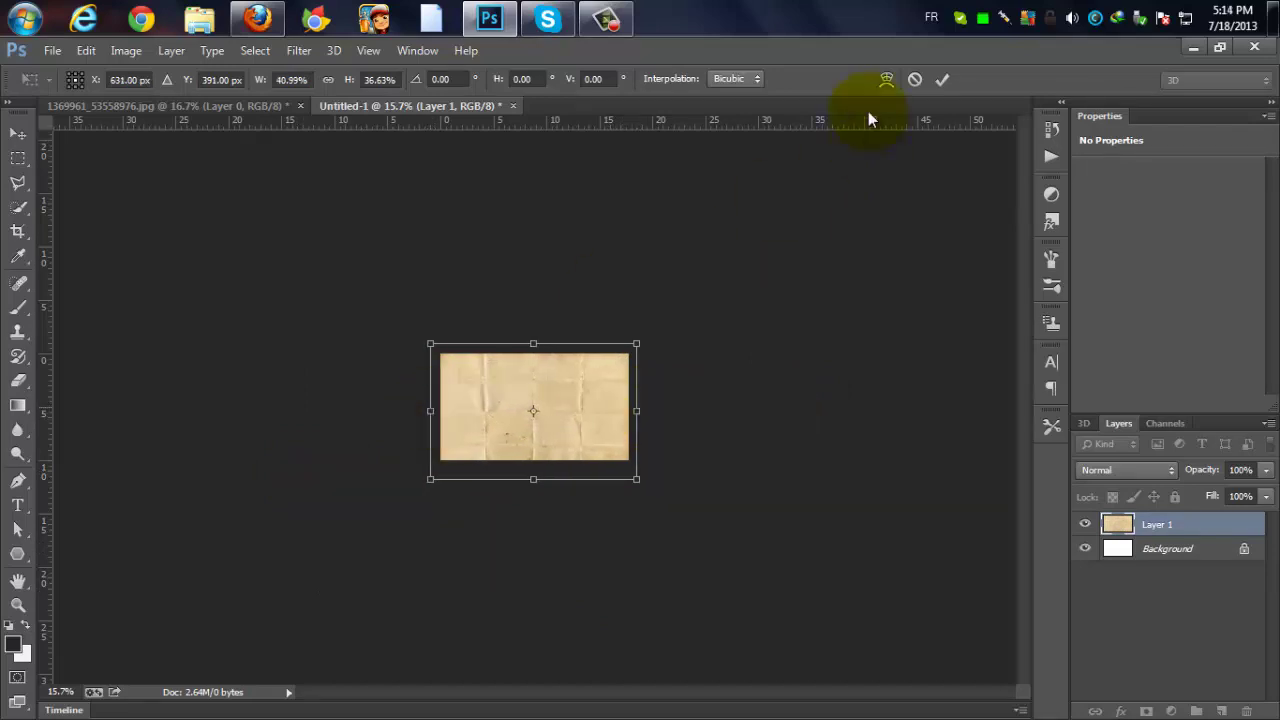
{"action": "left_click", "coordinate": [944, 80]}
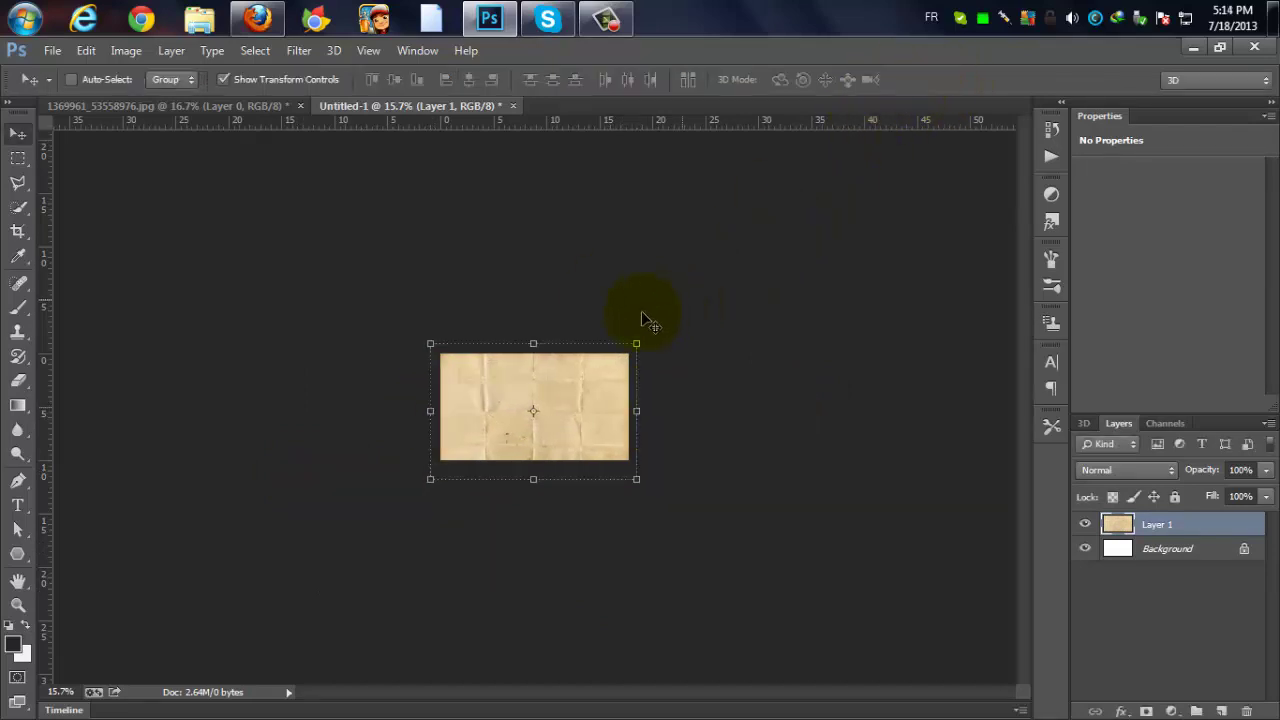
- Merge the paper texture on Layer 1 with the white Background layer
{"action": "scroll", "coordinate": [646, 318], "scroll_direction": "up", "scroll_amount": 5}
{"action": "scroll", "coordinate": [646, 318], "scroll_direction": "up", "scroll_amount": 3}
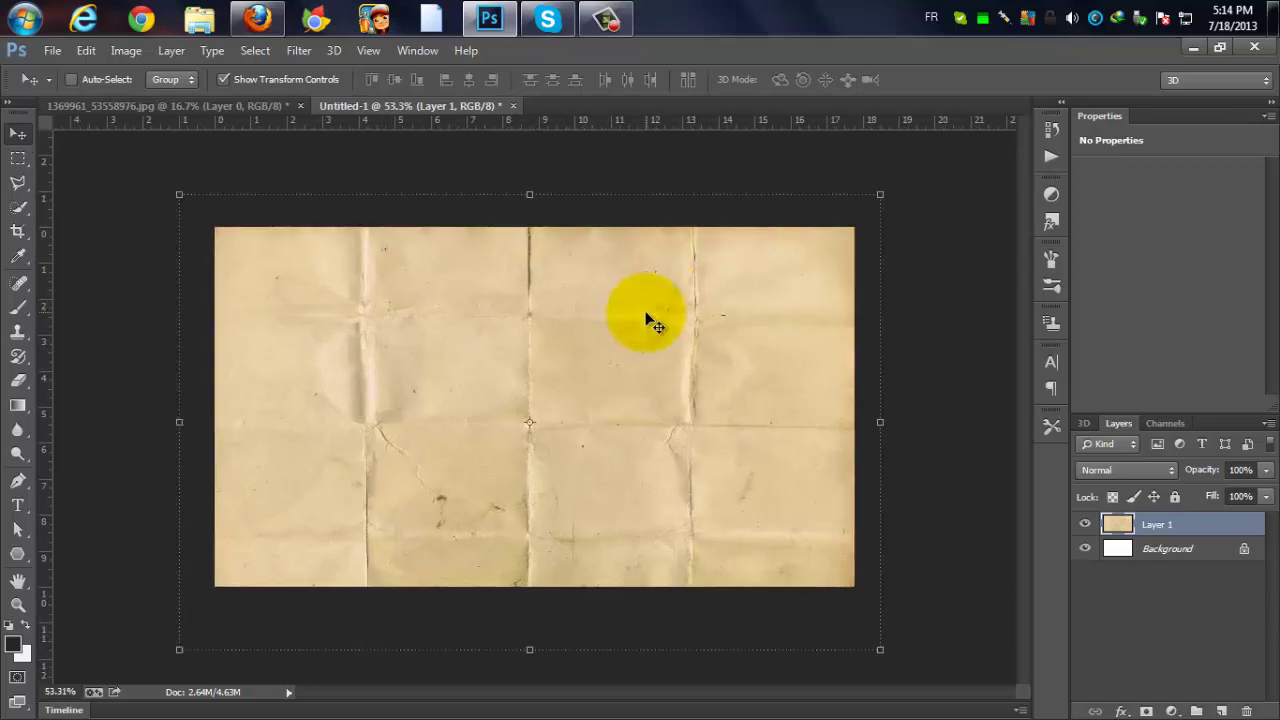
{"action": "scroll", "coordinate": [646, 318], "scroll_direction": "down", "scroll_amount": 2}
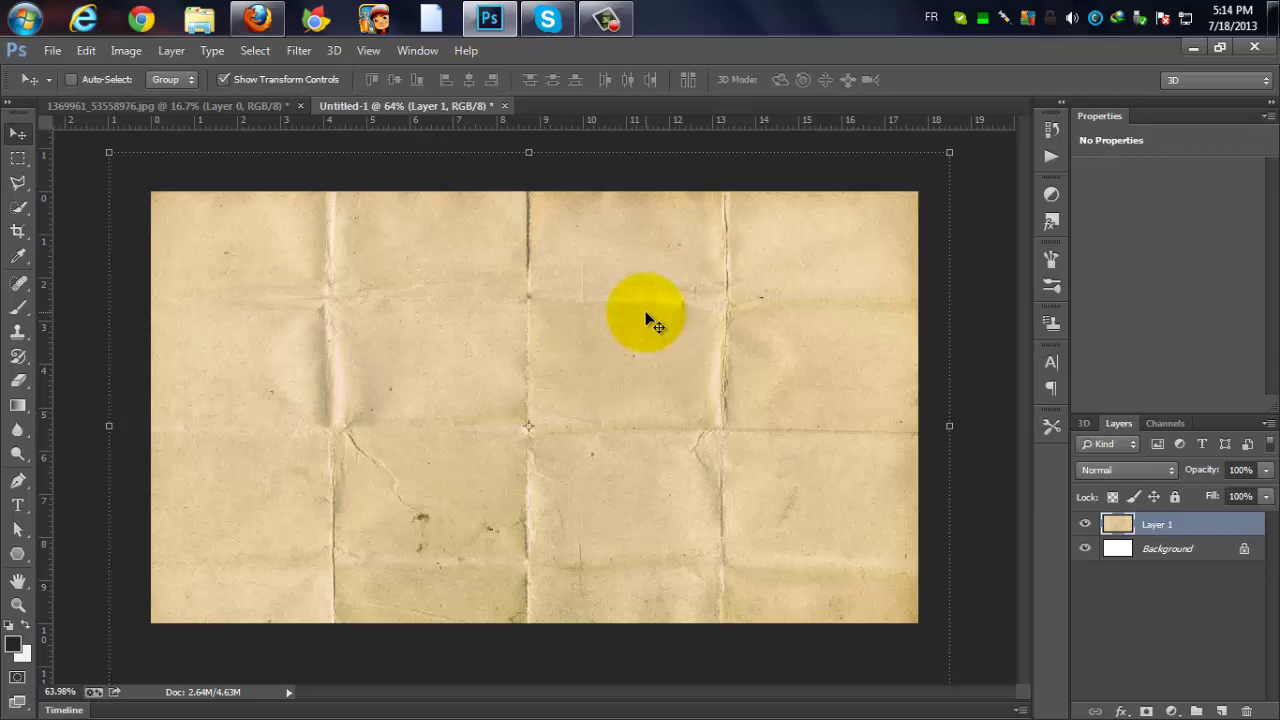
{"action": "scroll", "coordinate": [646, 318], "scroll_direction": "down", "scroll_amount": 1}
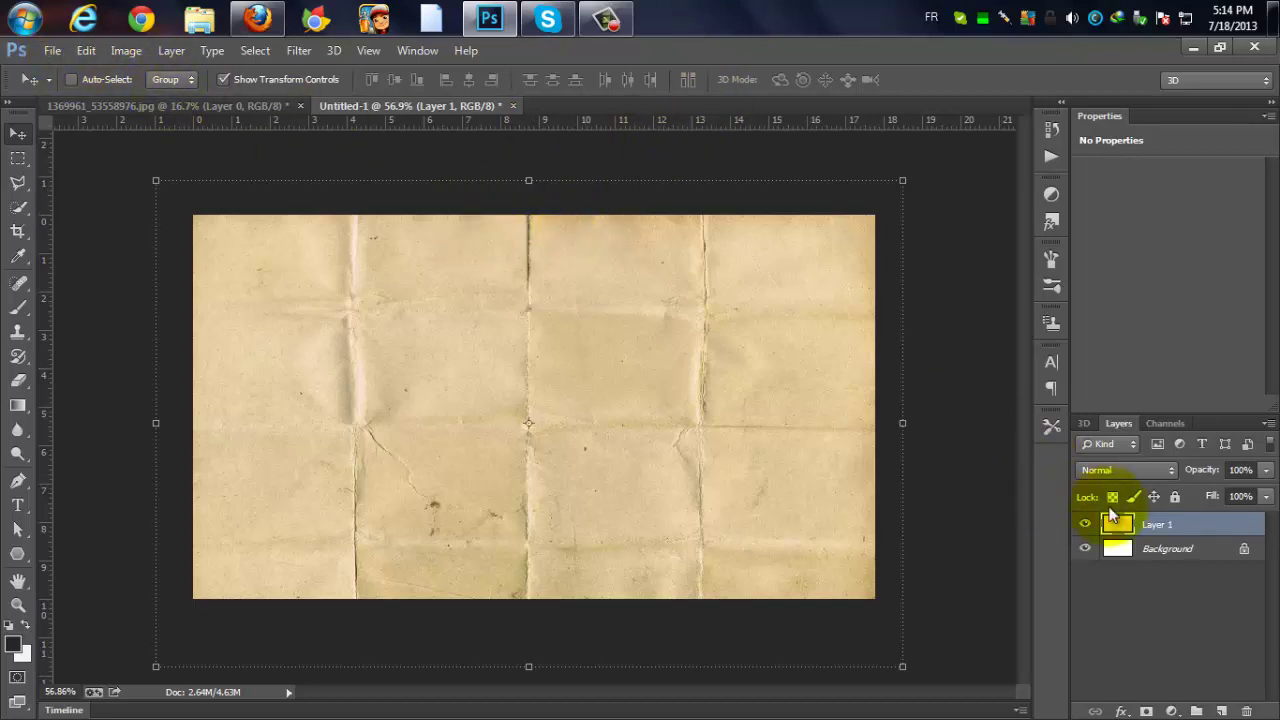
{"action": "left_click", "coordinate": [1176, 551]}
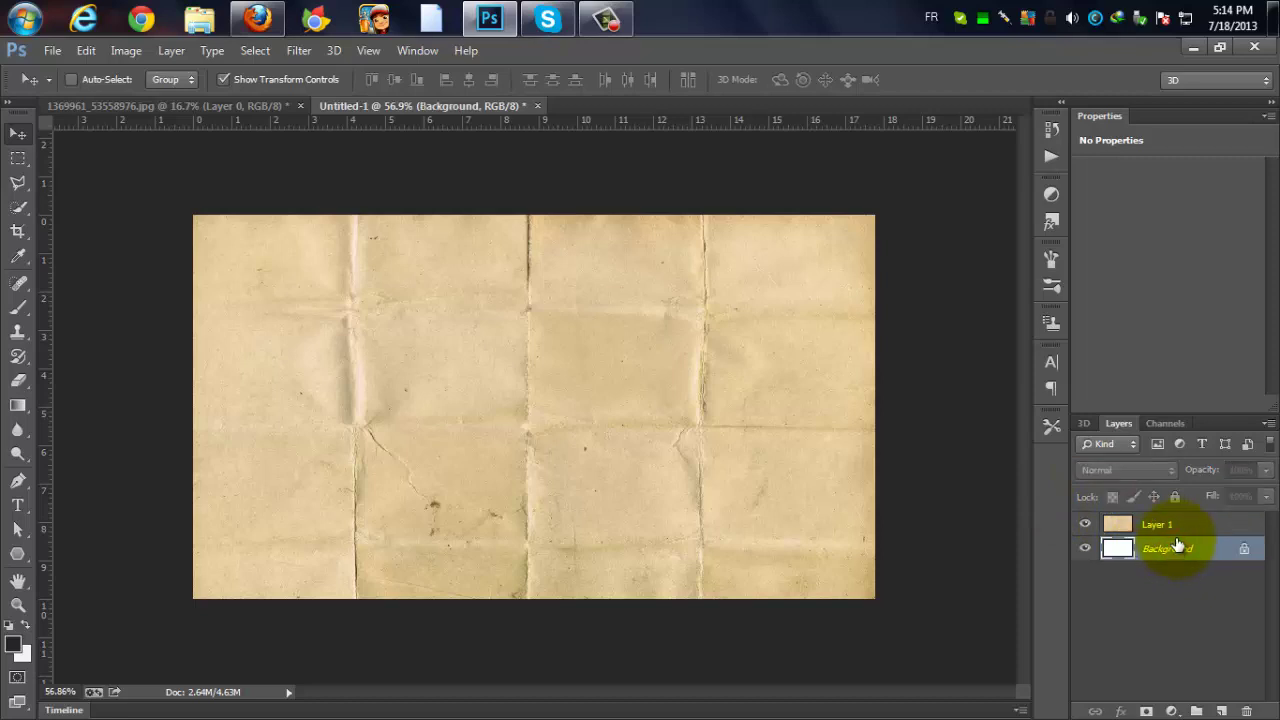
{"action": "left_click", "coordinate": [1169, 526], "text": "shift"}
{"action": "right_click", "coordinate": [1169, 526]}
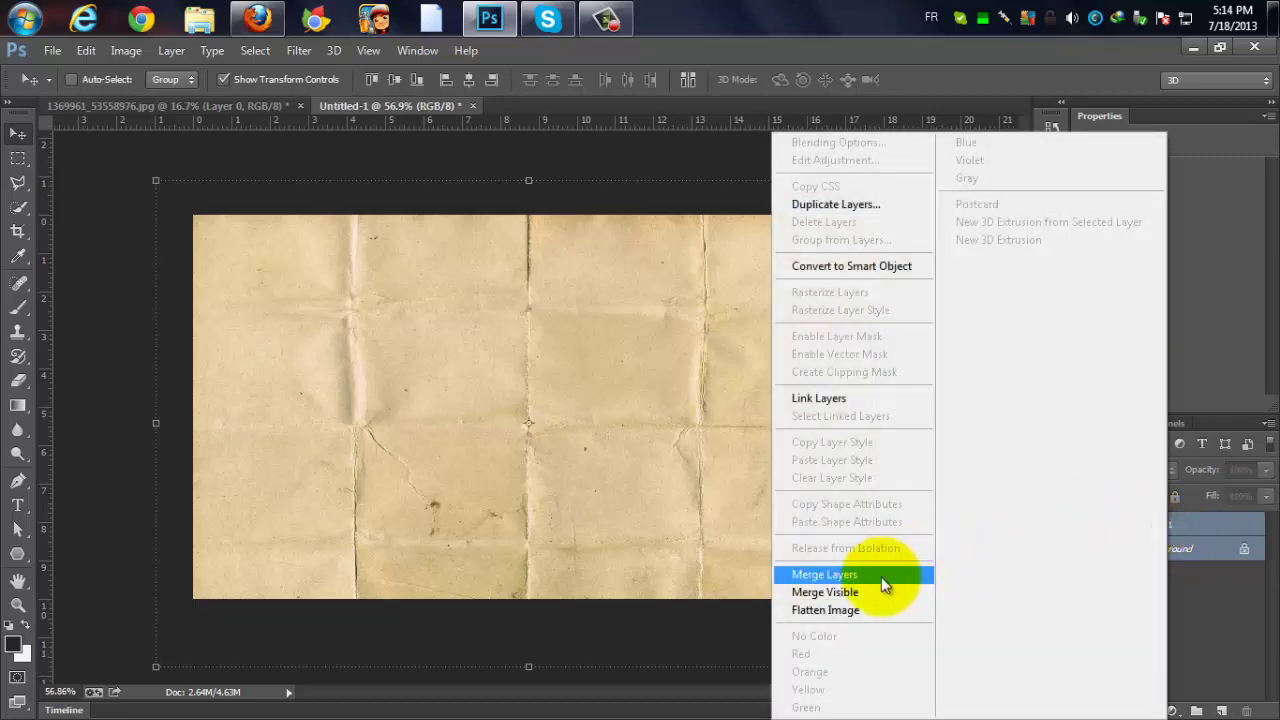
{"action": "left_click", "coordinate": [878, 574]}
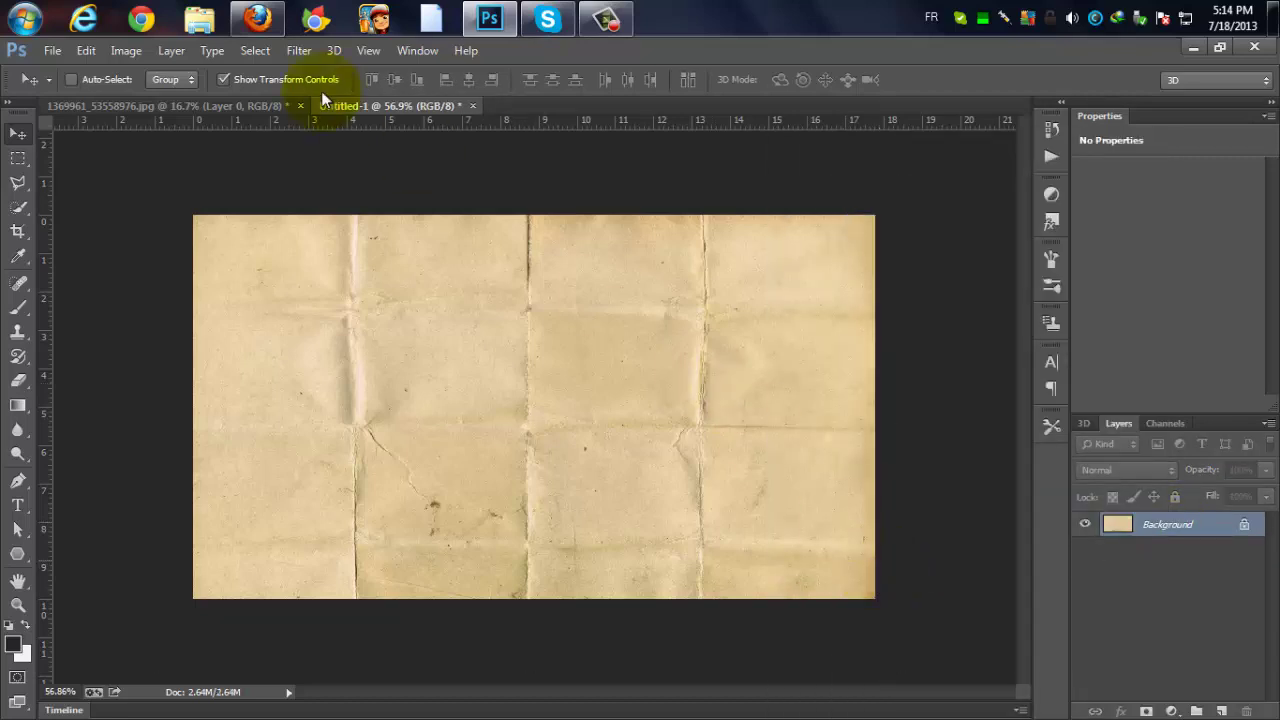
{"action": "left_click", "coordinate": [52, 50]}
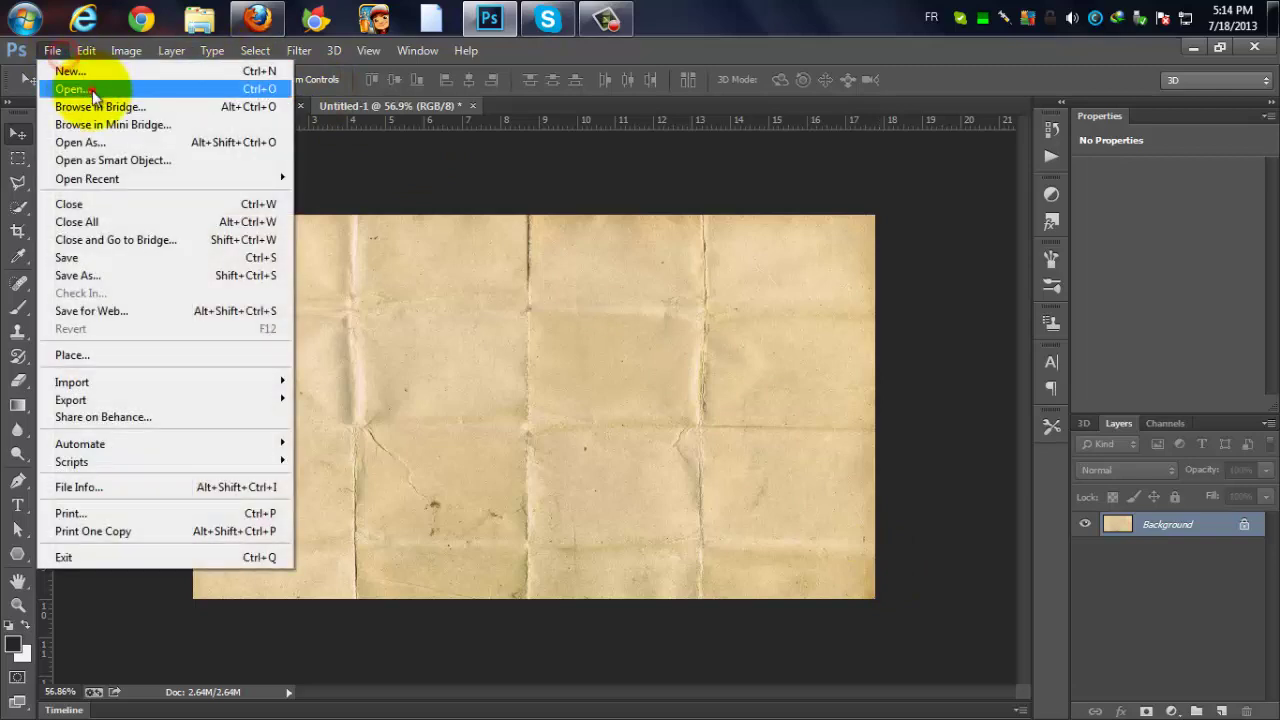
{"action": "left_click", "coordinate": [63, 88]}
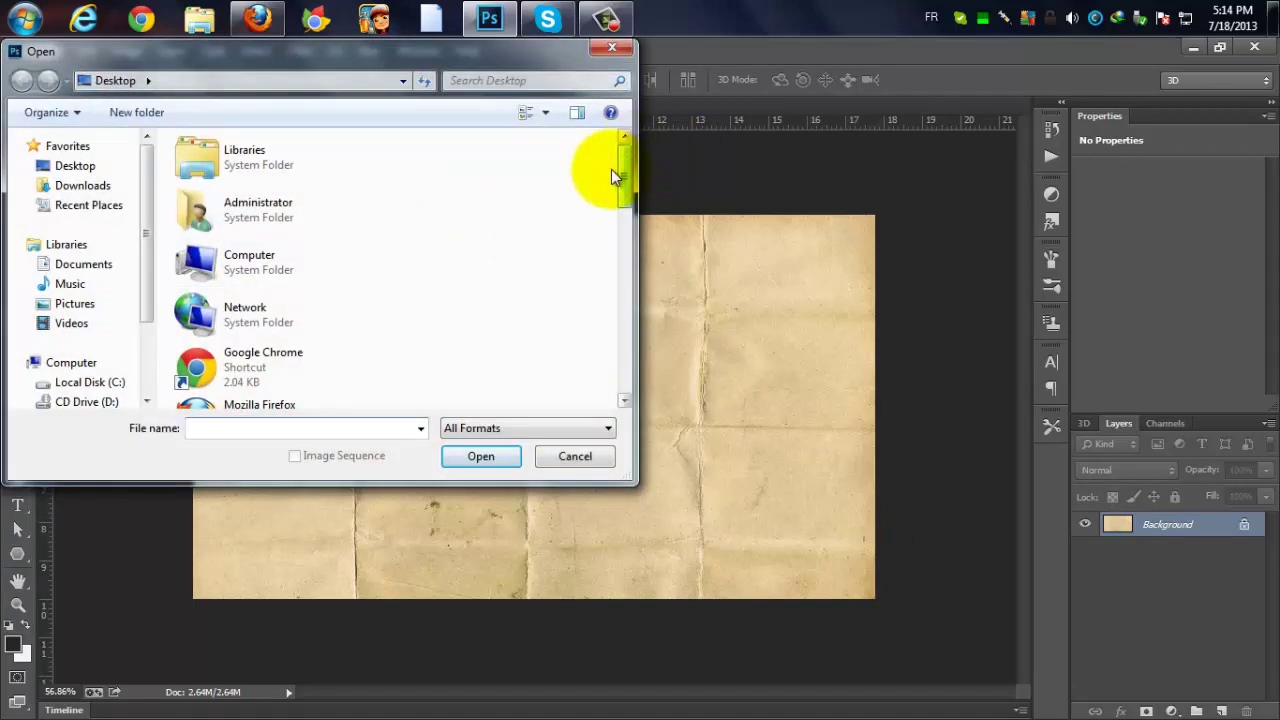
{"action": "left_click_drag", "start_coordinate": [625, 185], "coordinate": [614, 361]}
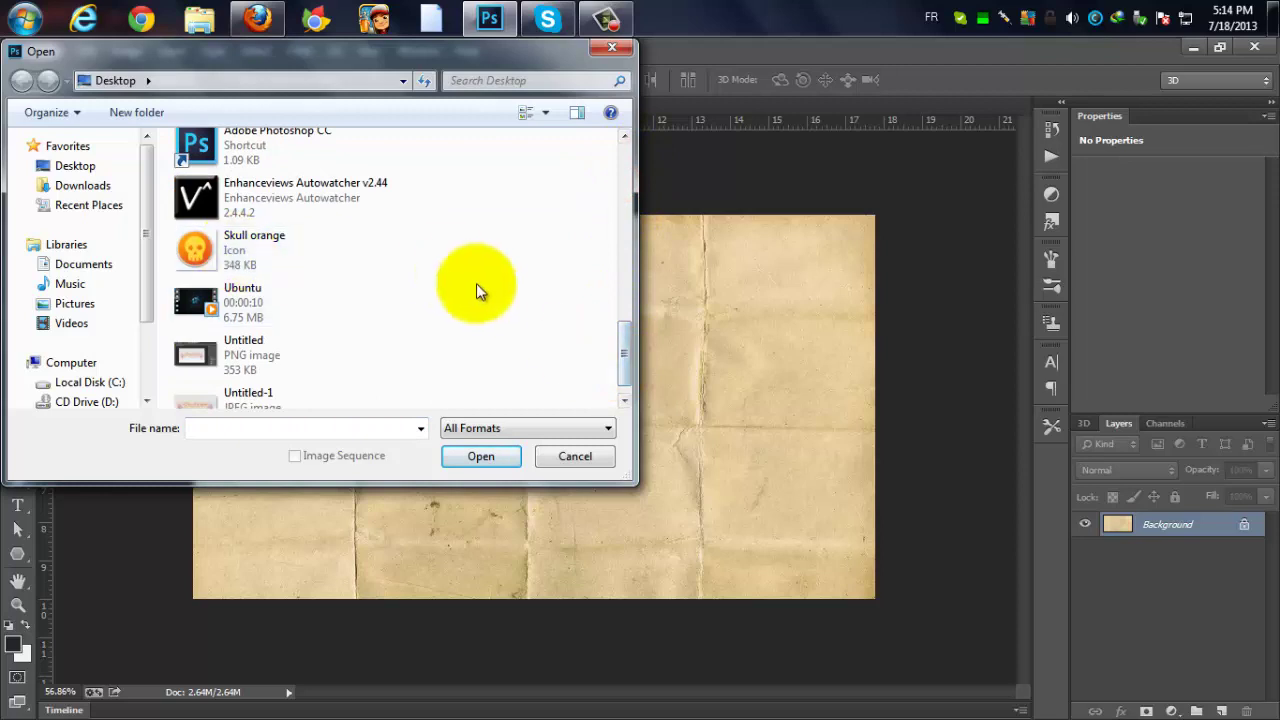
{"action": "scroll", "coordinate": [495, 294], "scroll_direction": "up", "scroll_amount": 4}
{"action": "scroll", "coordinate": [309, 229], "scroll_direction": "up", "scroll_amount": 2}
{"action": "scroll", "coordinate": [280, 300], "scroll_direction": "down", "scroll_amount": 2}
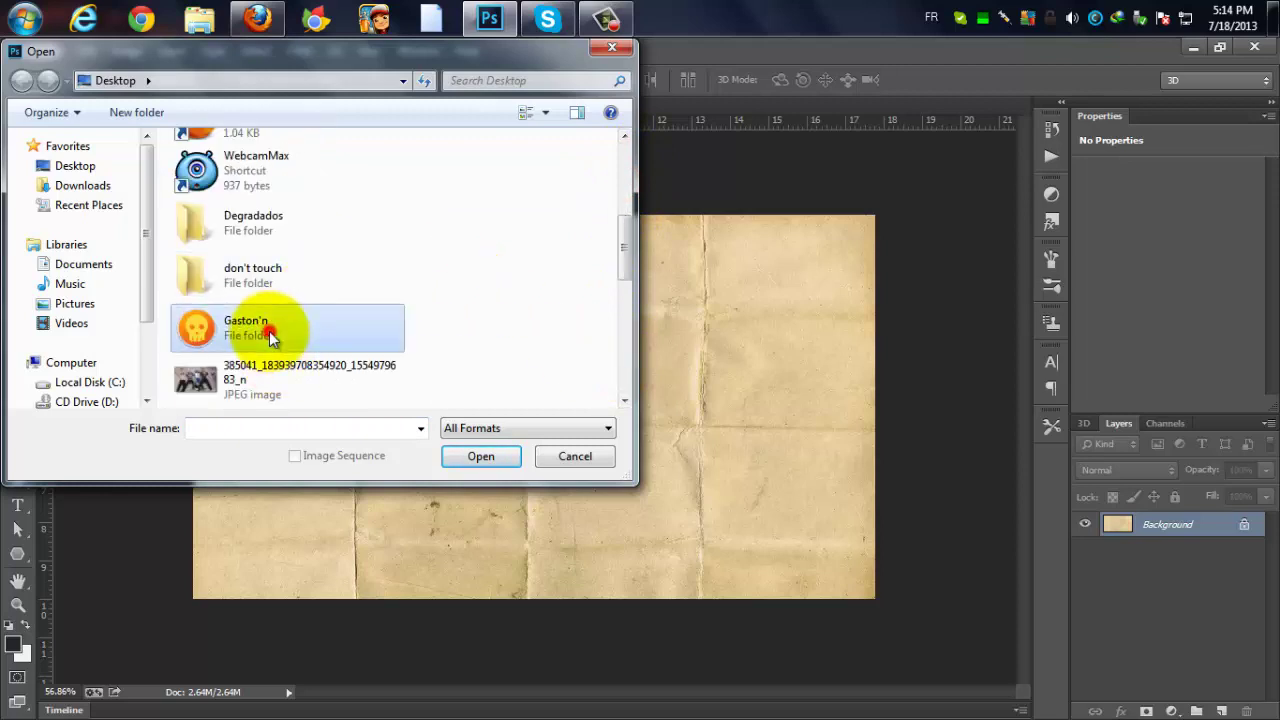
{"action": "double_click", "coordinate": [270, 331]}
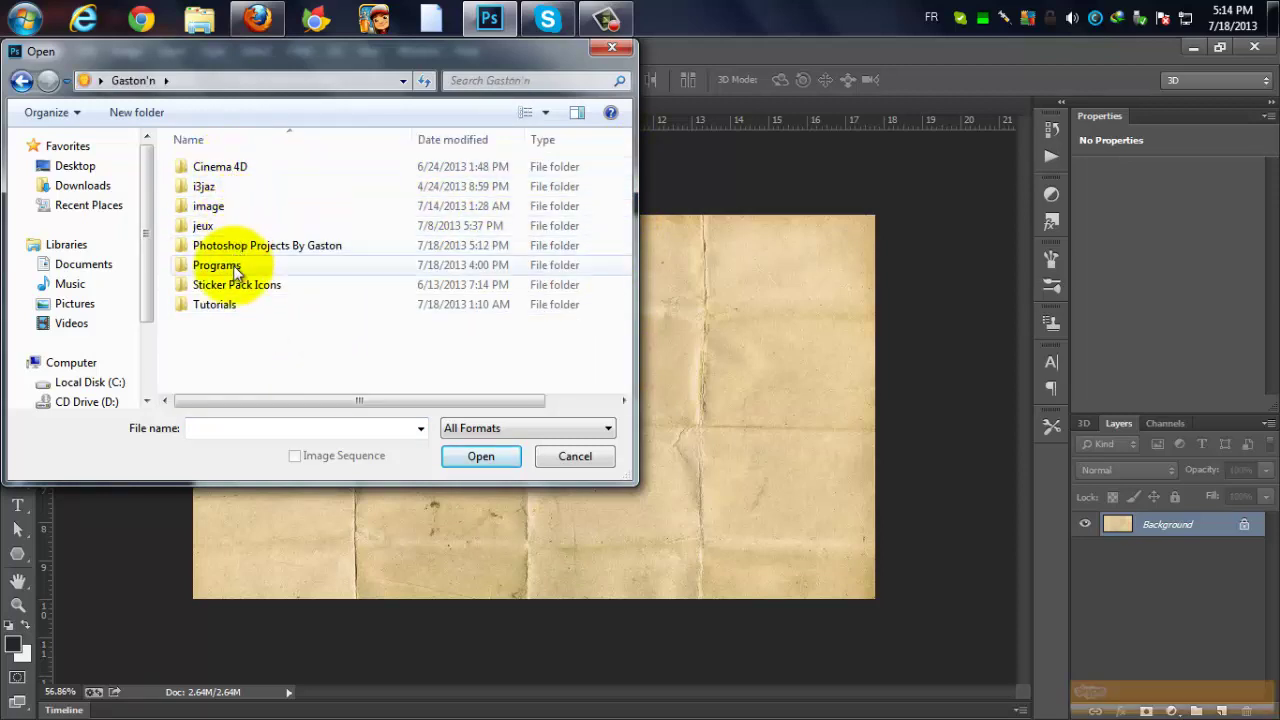
{"action": "double_click", "coordinate": [245, 206]}
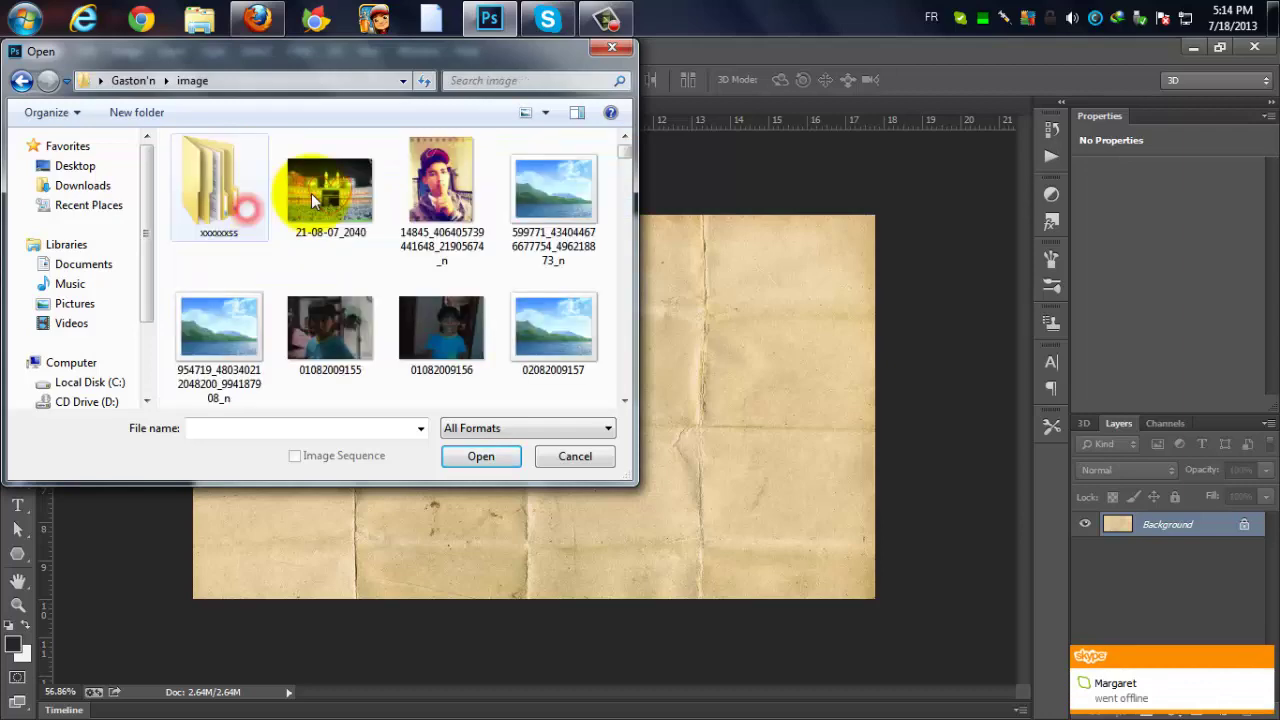
{"action": "left_click", "coordinate": [558, 195]}
{"action": "left_click", "coordinate": [481, 456]}
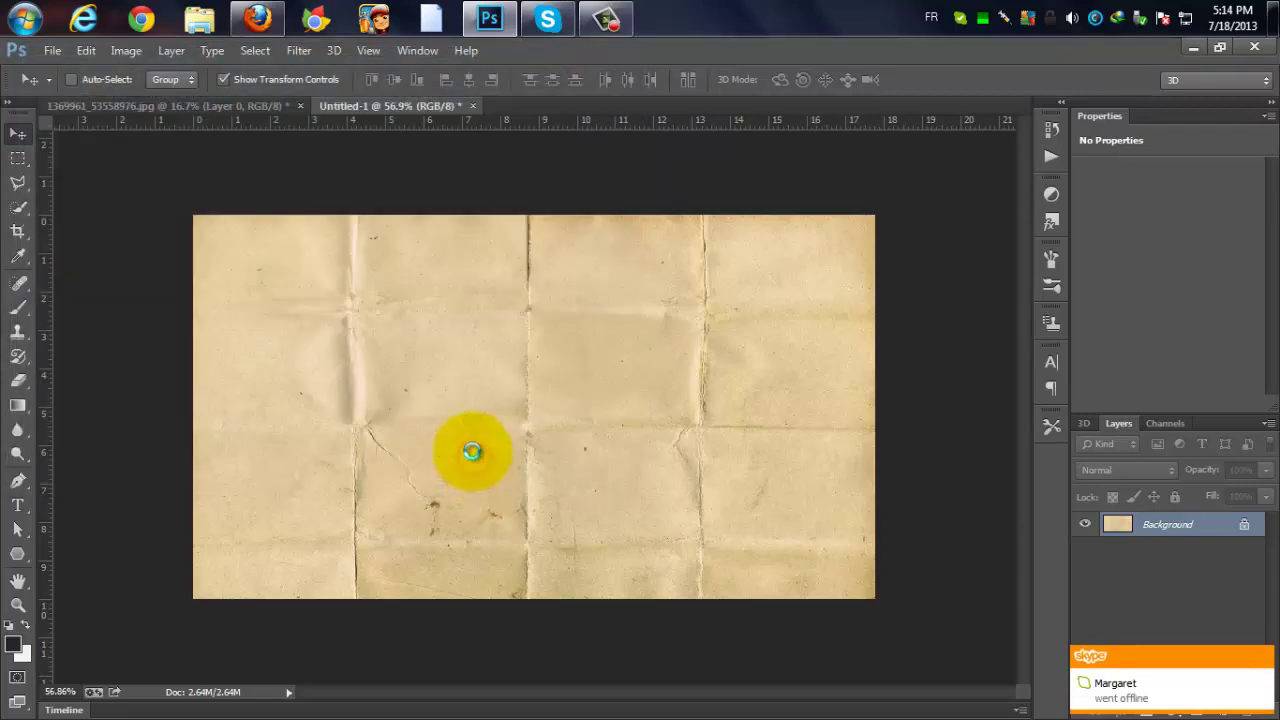
- Select the seated man's head, jacket, hands and legs with the Quick Selection tool at brush size 12
{"action": "key", "text": "ctrl+0"}
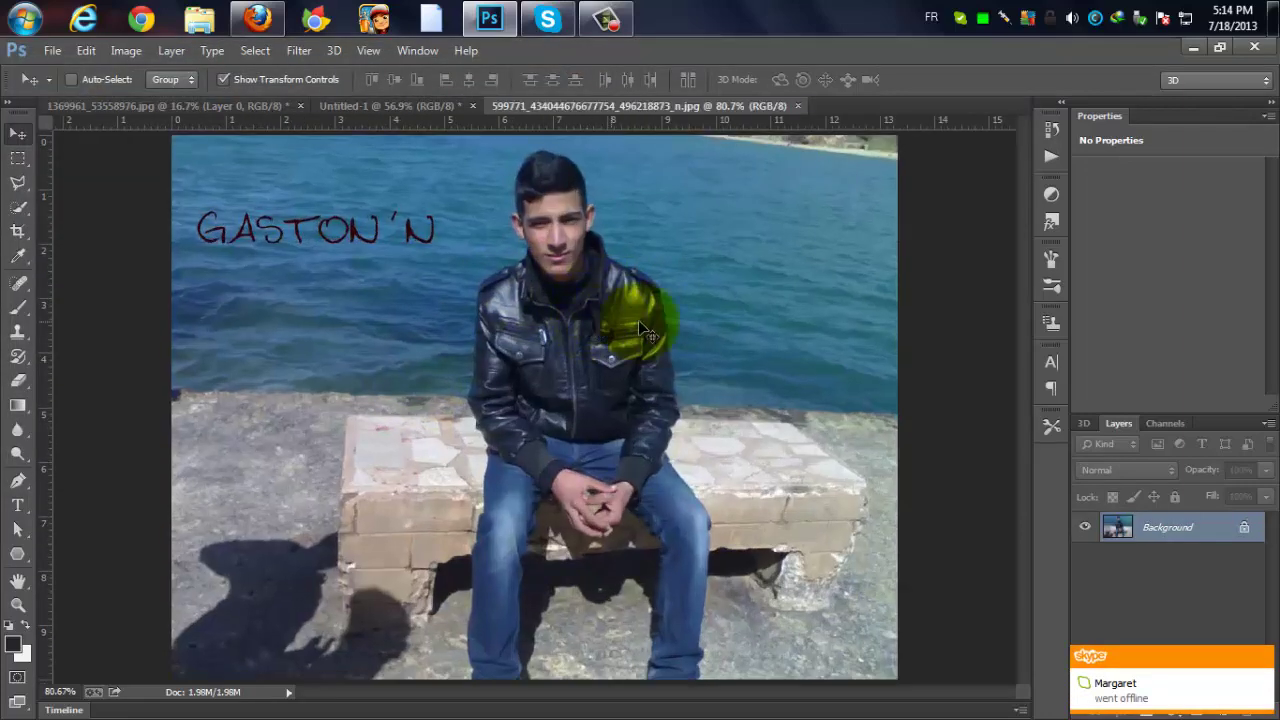
{"action": "scroll", "coordinate": [480, 255], "scroll_direction": "up", "scroll_amount": 3}
{"action": "scroll", "coordinate": [490, 235], "scroll_direction": "down", "scroll_amount": 2}
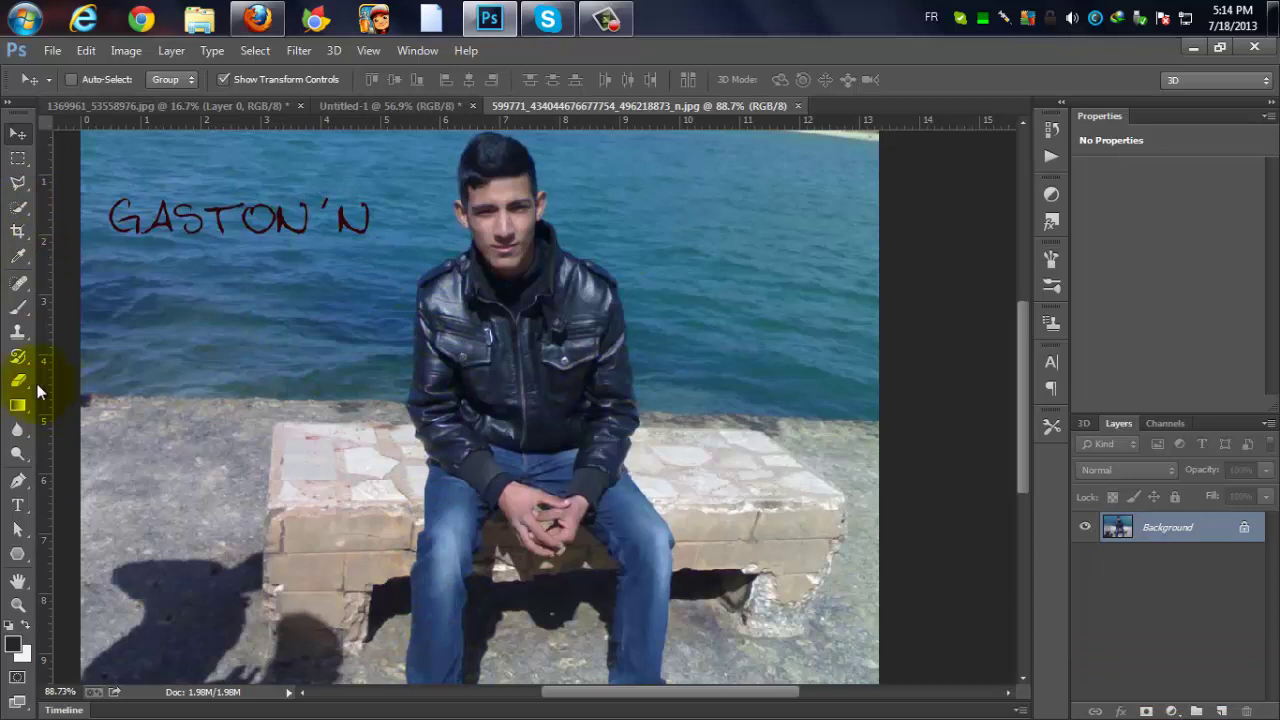
{"action": "left_click", "coordinate": [18, 208]}
{"action": "left_click", "coordinate": [110, 204]}
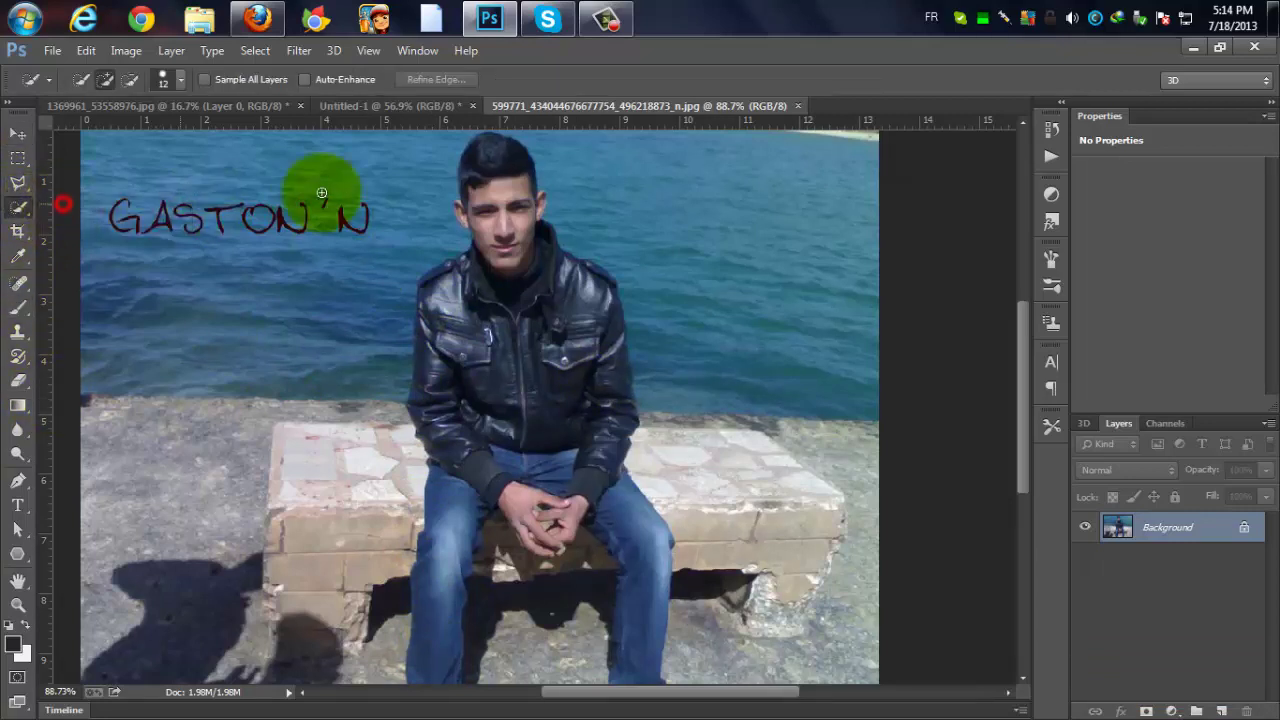
{"action": "left_click", "coordinate": [487, 176]}
{"action": "left_click_drag", "start_coordinate": [492, 149], "coordinate": [506, 215]}
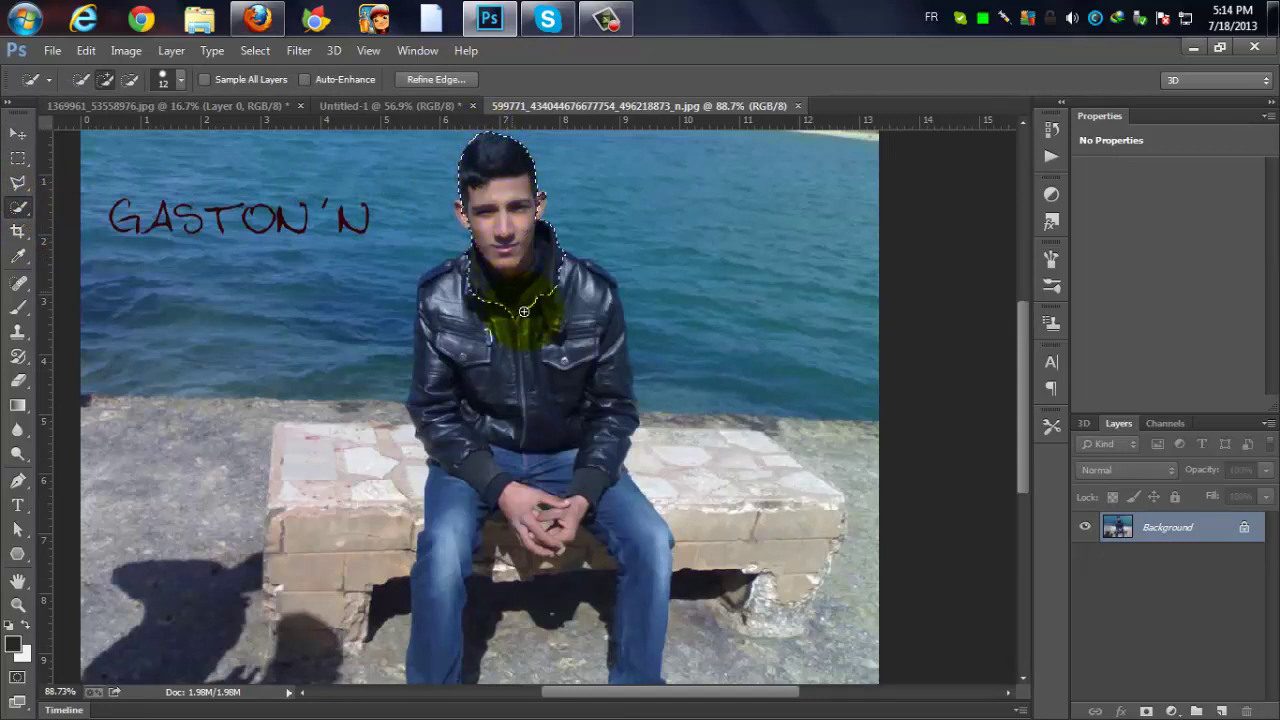
{"action": "mouse_move", "coordinate": [580, 452]}
{"action": "left_mouse_down"}
{"action": "mouse_move", "coordinate": [541, 502]}
{"action": "mouse_move", "coordinate": [508, 493]}
{"action": "mouse_move", "coordinate": [517, 515]}
{"action": "mouse_move", "coordinate": [464, 432]}
{"action": "mouse_move", "coordinate": [460, 357]}
{"action": "left_mouse_up"}
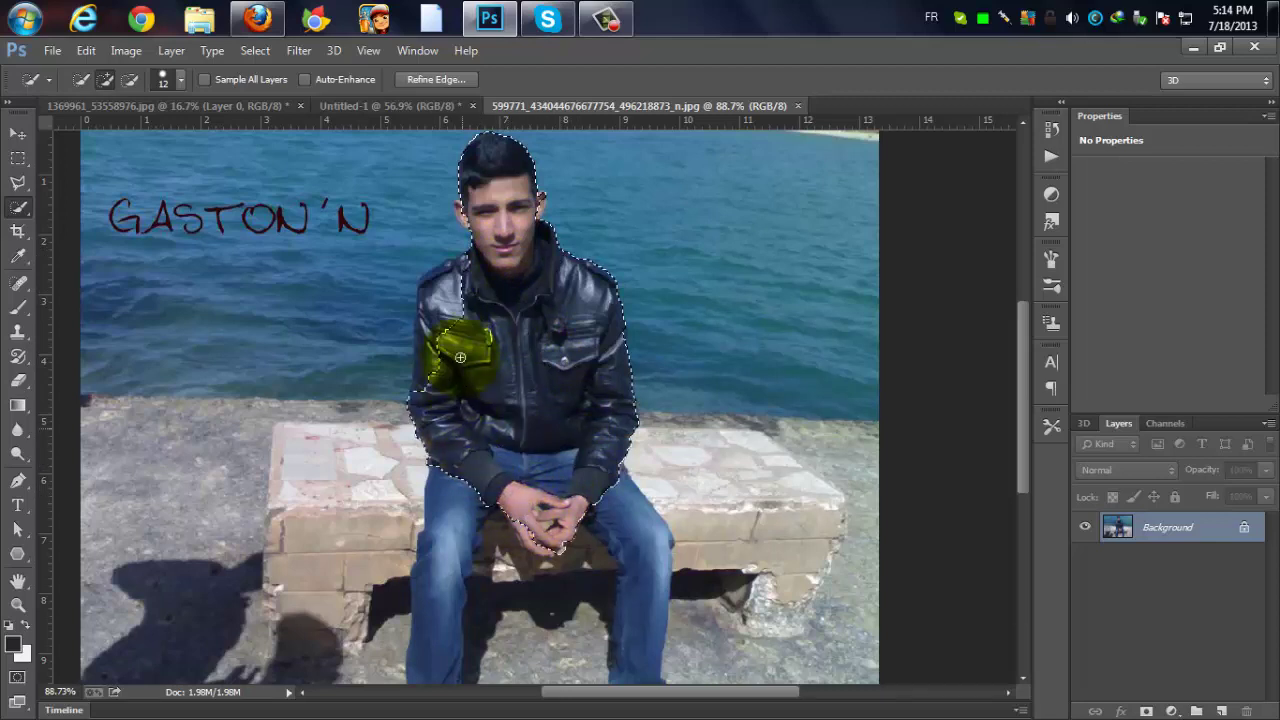
{"action": "mouse_move", "coordinate": [449, 272]}
{"action": "left_mouse_down"}
{"action": "mouse_move", "coordinate": [416, 385]}
{"action": "mouse_move", "coordinate": [444, 529]}
{"action": "mouse_move", "coordinate": [438, 704]}
{"action": "mouse_move", "coordinate": [474, 712]}
{"action": "mouse_move", "coordinate": [611, 651]}
{"action": "mouse_move", "coordinate": [595, 595]}
{"action": "mouse_move", "coordinate": [599, 510]}
{"action": "mouse_move", "coordinate": [590, 616]}
{"action": "mouse_move", "coordinate": [543, 432]}
{"action": "mouse_move", "coordinate": [563, 286]}
{"action": "left_mouse_up"}
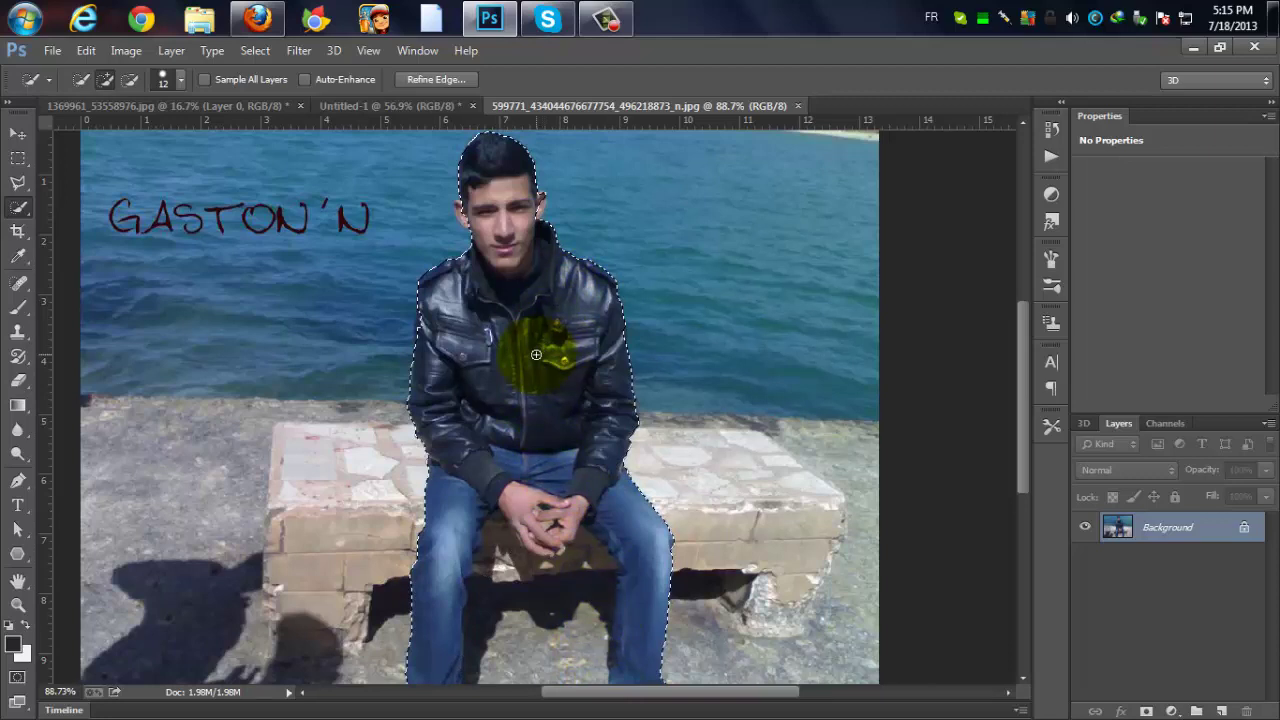
- Subtract the bench and ground visible between the man's legs from the selection
{"action": "mouse_move", "coordinate": [536, 354]}
{"action": "left_mouse_down"}
{"action": "mouse_move", "coordinate": [508, 452]}
{"action": "mouse_move", "coordinate": [511, 649]}
{"action": "left_mouse_up"}
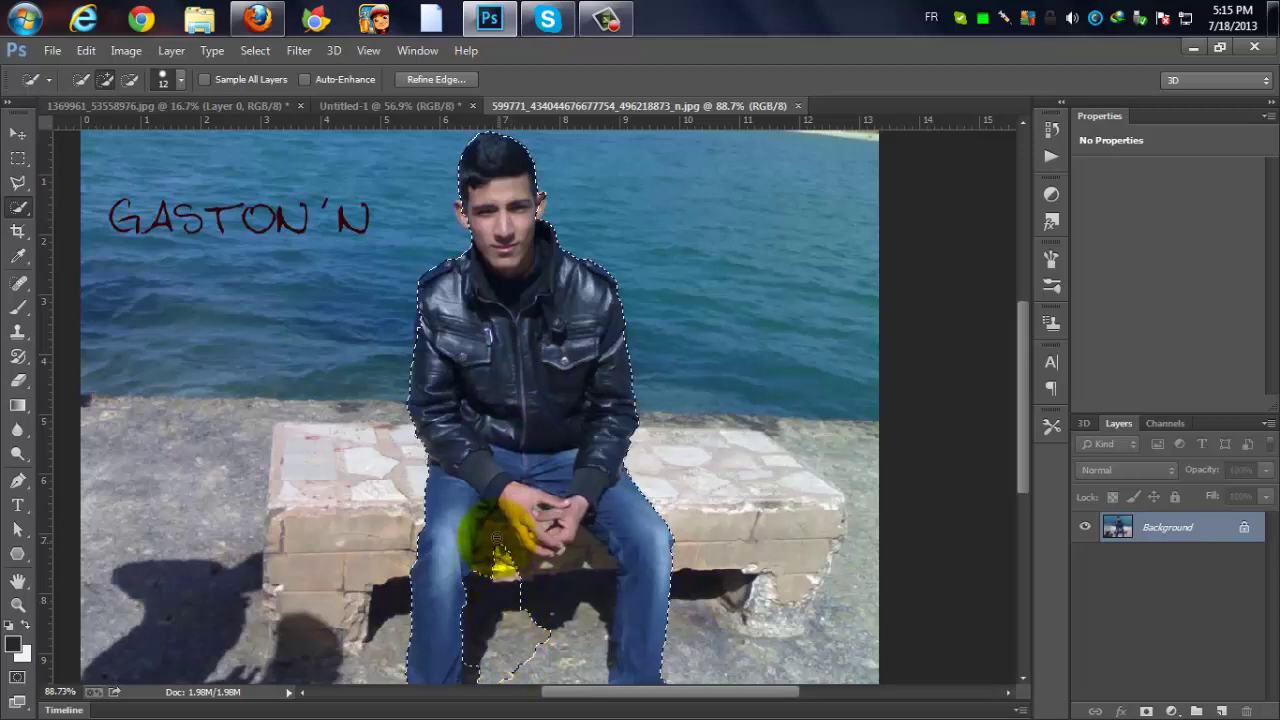
{"action": "mouse_move", "coordinate": [495, 533]}
{"action": "left_mouse_down"}
{"action": "mouse_move", "coordinate": [503, 581]}
{"action": "mouse_move", "coordinate": [479, 696]}
{"action": "mouse_move", "coordinate": [477, 663]}
{"action": "mouse_move", "coordinate": [562, 662]}
{"action": "mouse_move", "coordinate": [590, 564]}
{"action": "mouse_move", "coordinate": [584, 537]}
{"action": "mouse_move", "coordinate": [598, 595]}
{"action": "mouse_move", "coordinate": [587, 690]}
{"action": "left_mouse_up"}
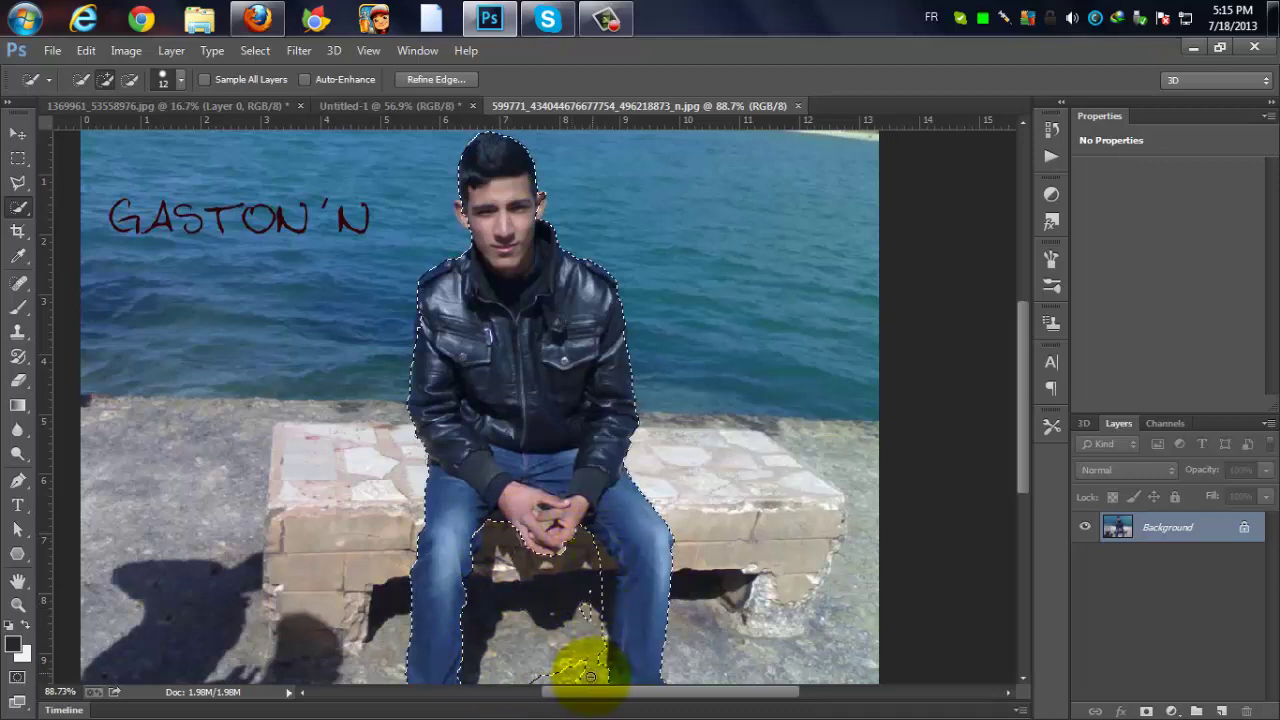
{"action": "key", "text": "ctrl+minus"}
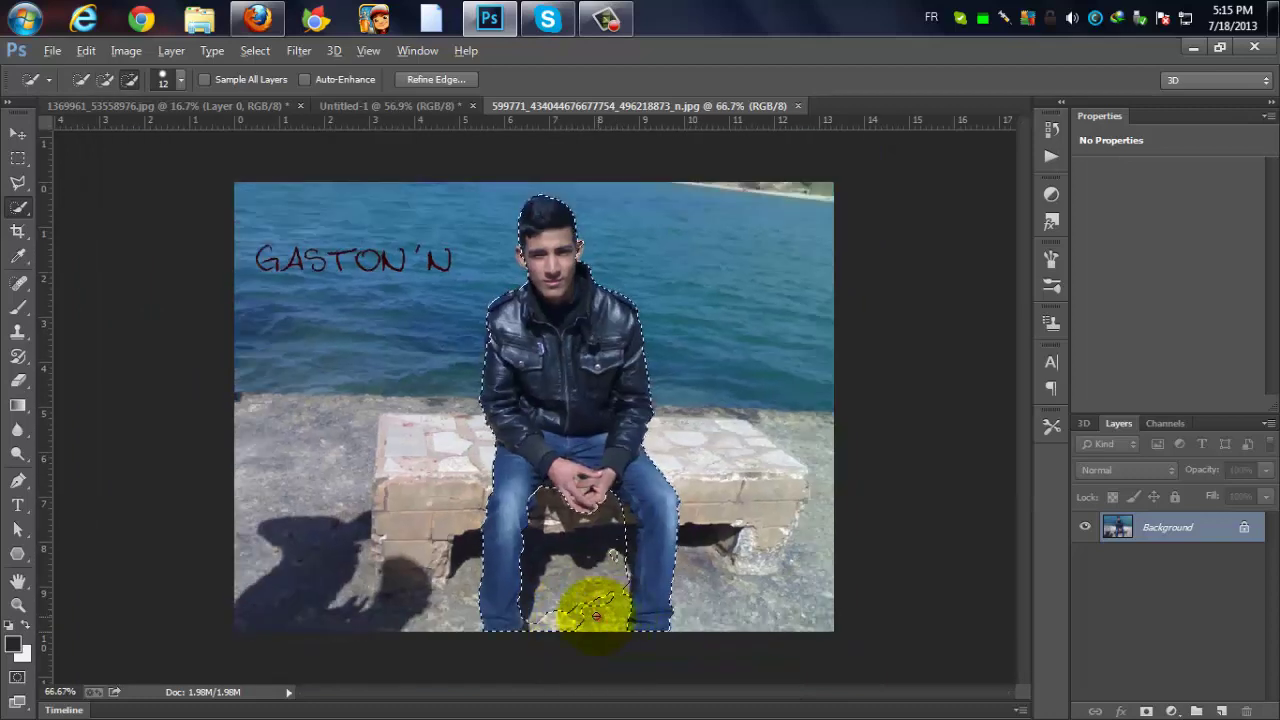
{"action": "mouse_move", "coordinate": [596, 615]}
{"action": "left_mouse_down"}
{"action": "mouse_move", "coordinate": [548, 620]}
{"action": "mouse_move", "coordinate": [553, 605]}
{"action": "mouse_move", "coordinate": [590, 605]}
{"action": "mouse_move", "coordinate": [605, 587]}
{"action": "mouse_move", "coordinate": [622, 508]}
{"action": "mouse_move", "coordinate": [622, 610]}
{"action": "mouse_move", "coordinate": [609, 582]}
{"action": "mouse_move", "coordinate": [586, 620]}
{"action": "mouse_move", "coordinate": [532, 630]}
{"action": "mouse_move", "coordinate": [534, 612]}
{"action": "mouse_move", "coordinate": [564, 601]}
{"action": "mouse_move", "coordinate": [562, 619]}
{"action": "mouse_move", "coordinate": [619, 597]}
{"action": "mouse_move", "coordinate": [607, 560]}
{"action": "mouse_move", "coordinate": [624, 514]}
{"action": "mouse_move", "coordinate": [629, 524]}
{"action": "mouse_move", "coordinate": [575, 510]}
{"action": "mouse_move", "coordinate": [464, 402]}
{"action": "mouse_move", "coordinate": [130, 155]}
{"action": "left_mouse_up"}
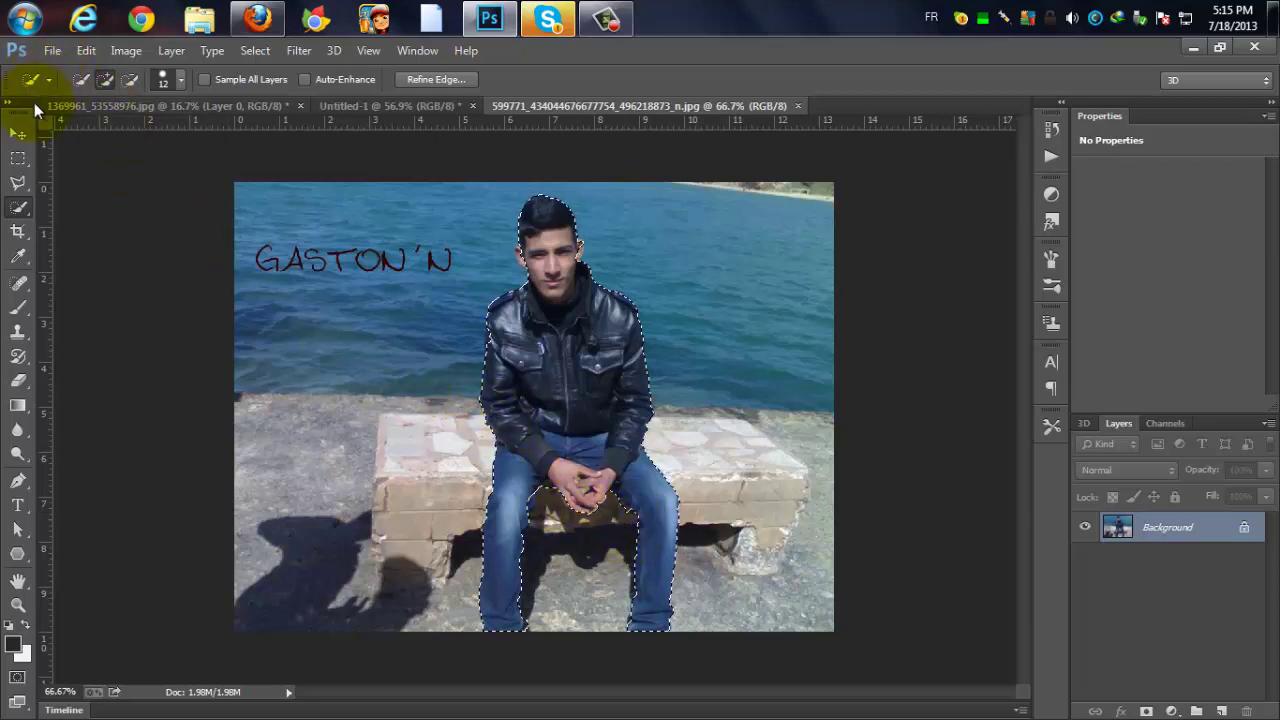
- Copy the selected man into Untitled-1 with the Move tool and place him along the paper's left edge
{"action": "left_click", "coordinate": [18, 132]}
{"action": "left_click_drag", "start_coordinate": [600, 357], "coordinate": [289, 369]}
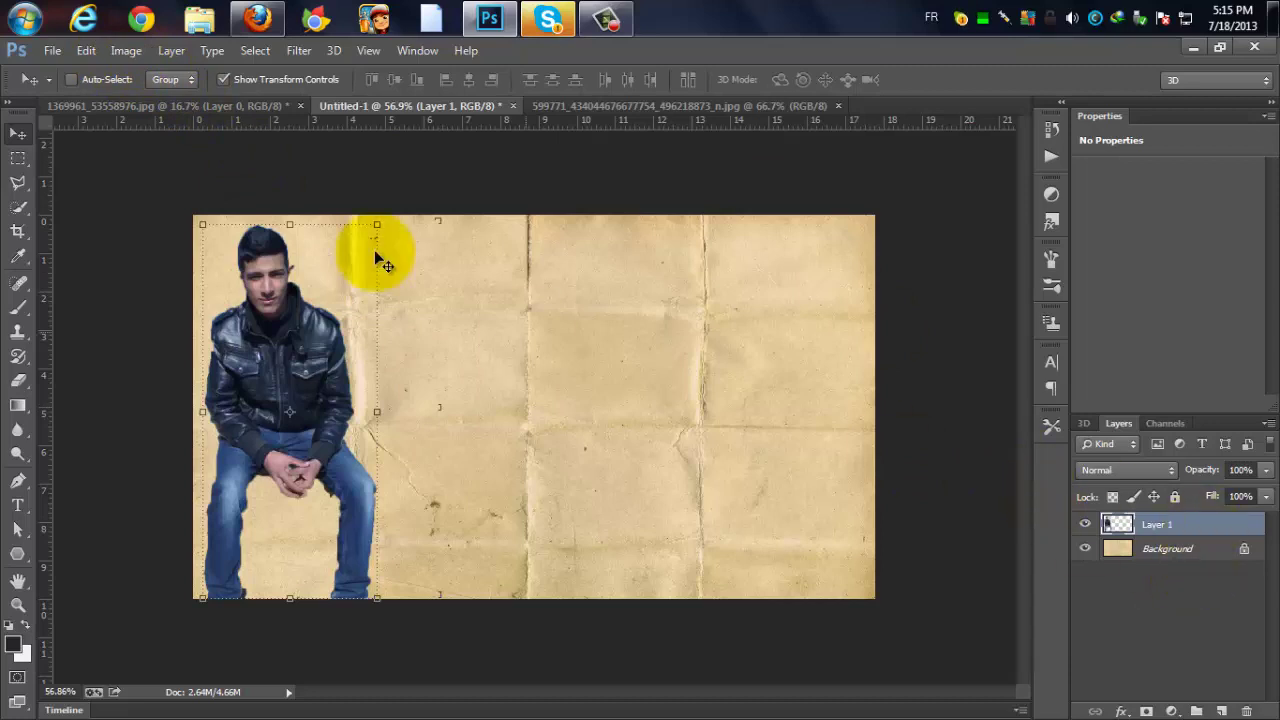
- Start a Gradient Map adjustment on Layer 1 and set the gradient's dark colour stop to 000000
{"action": "left_click", "coordinate": [125, 51]}
{"action": "mouse_move", "coordinate": [161, 99]}
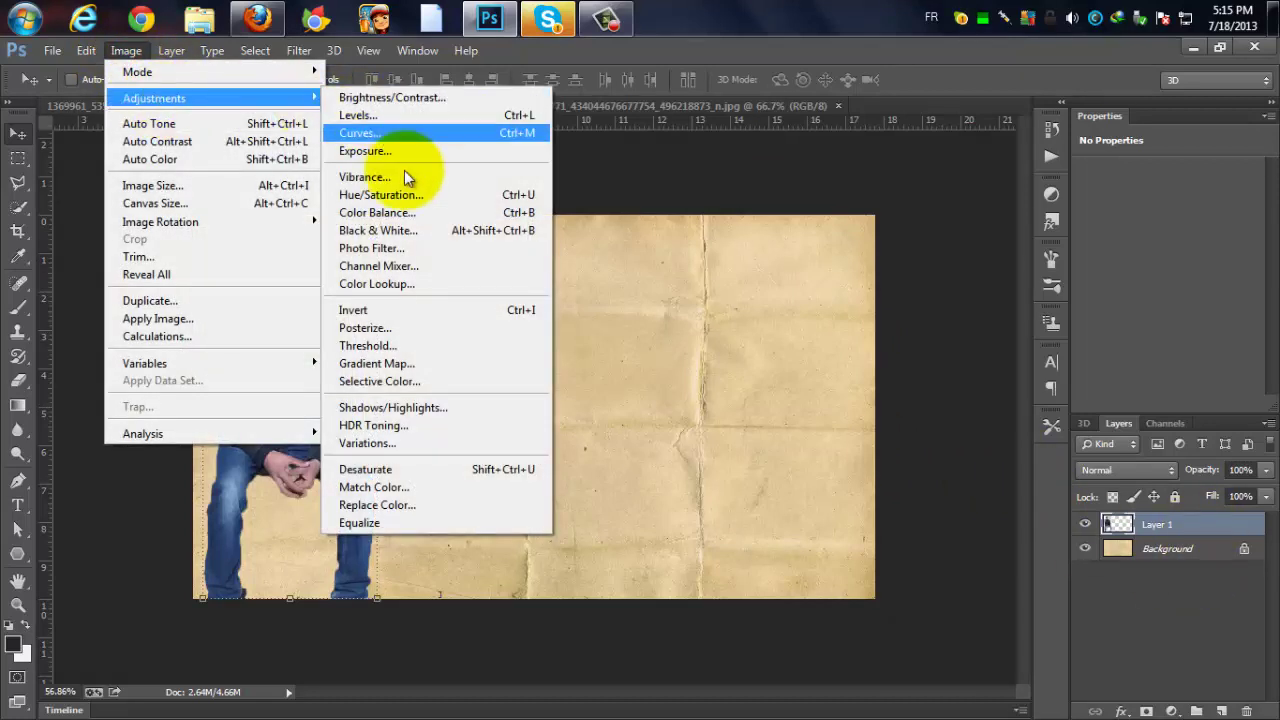
{"action": "left_click", "coordinate": [421, 363]}
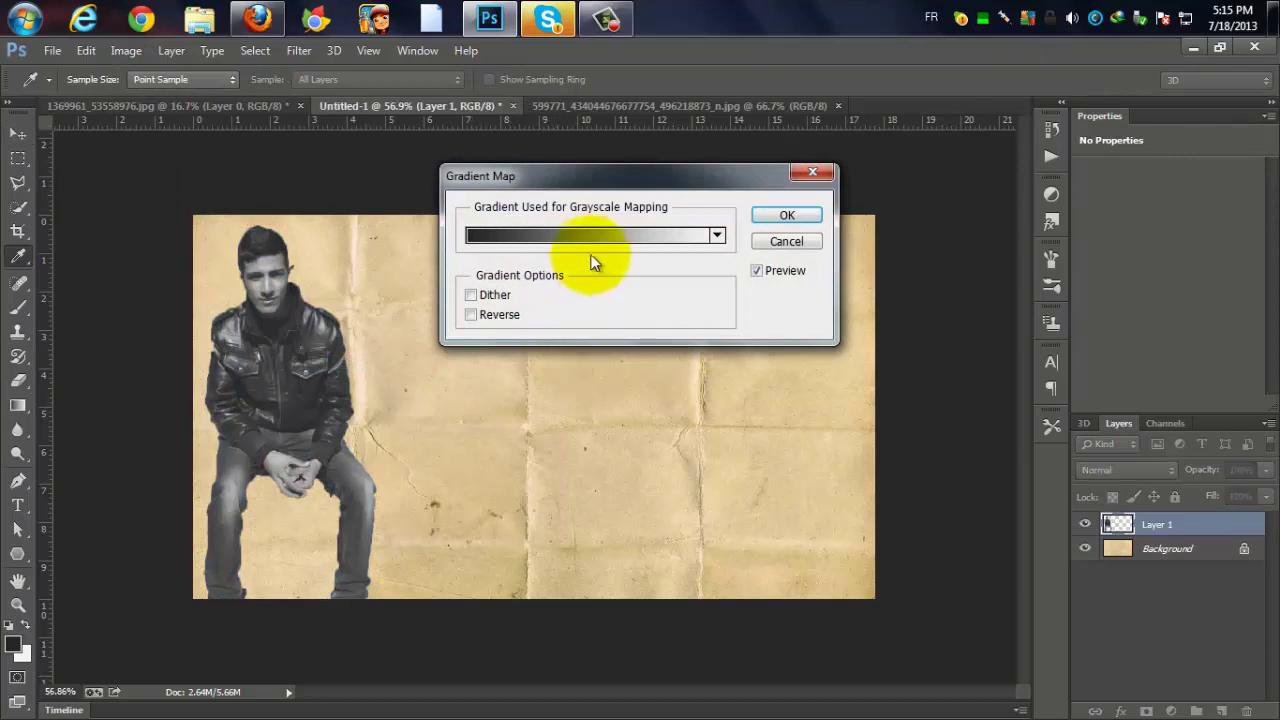
{"action": "left_click", "coordinate": [594, 235]}
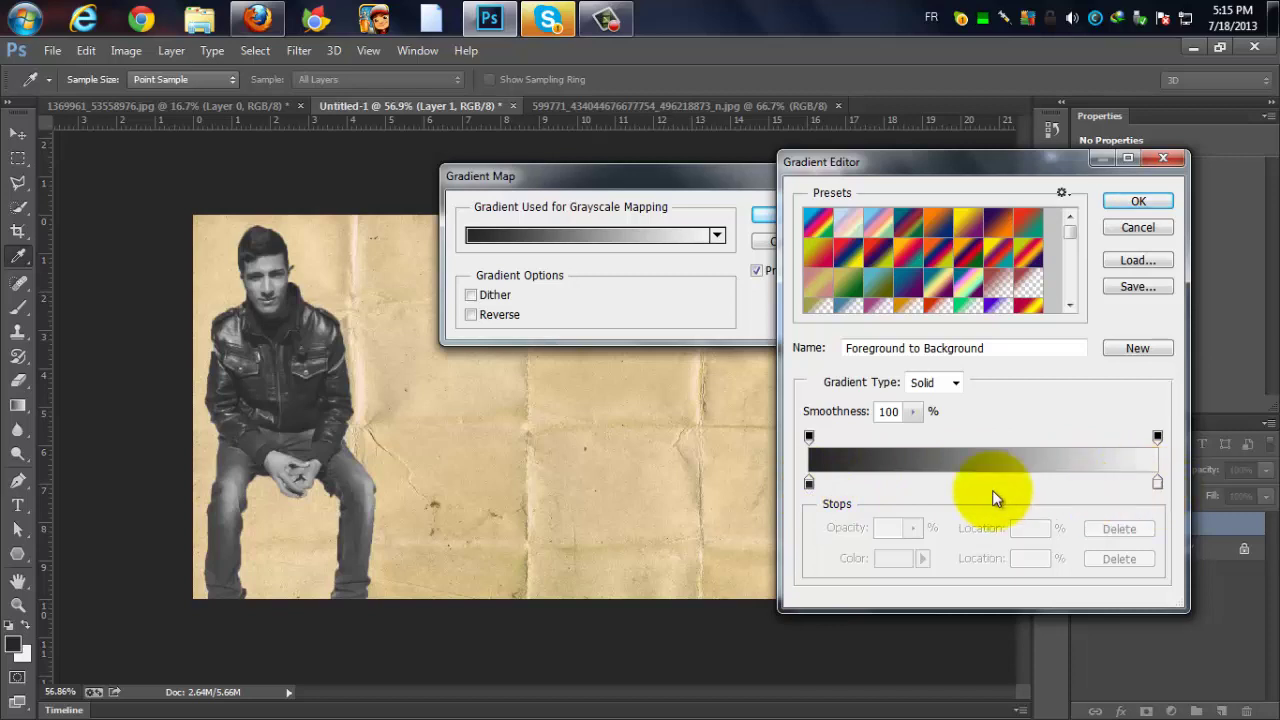
{"action": "left_click", "coordinate": [810, 485]}
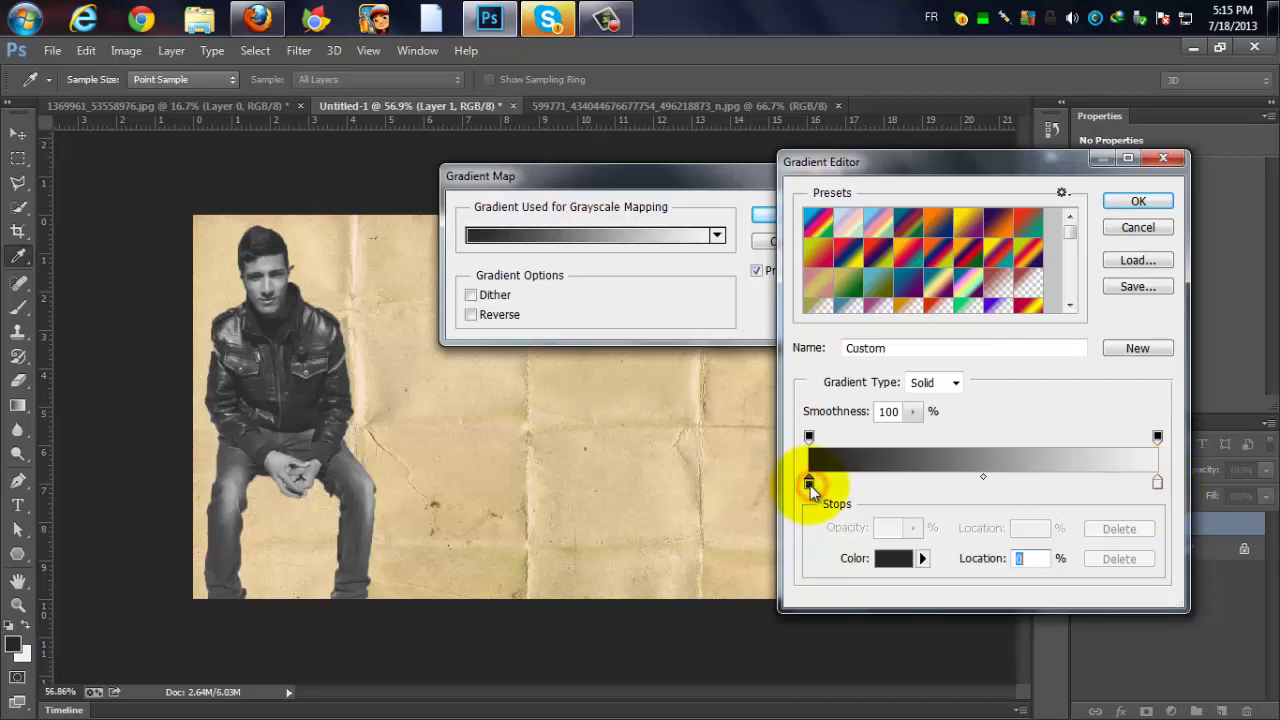
{"action": "double_click", "coordinate": [810, 485]}
{"action": "type", "text": "000000"}
{"action": "left_click", "coordinate": [805, 88]}
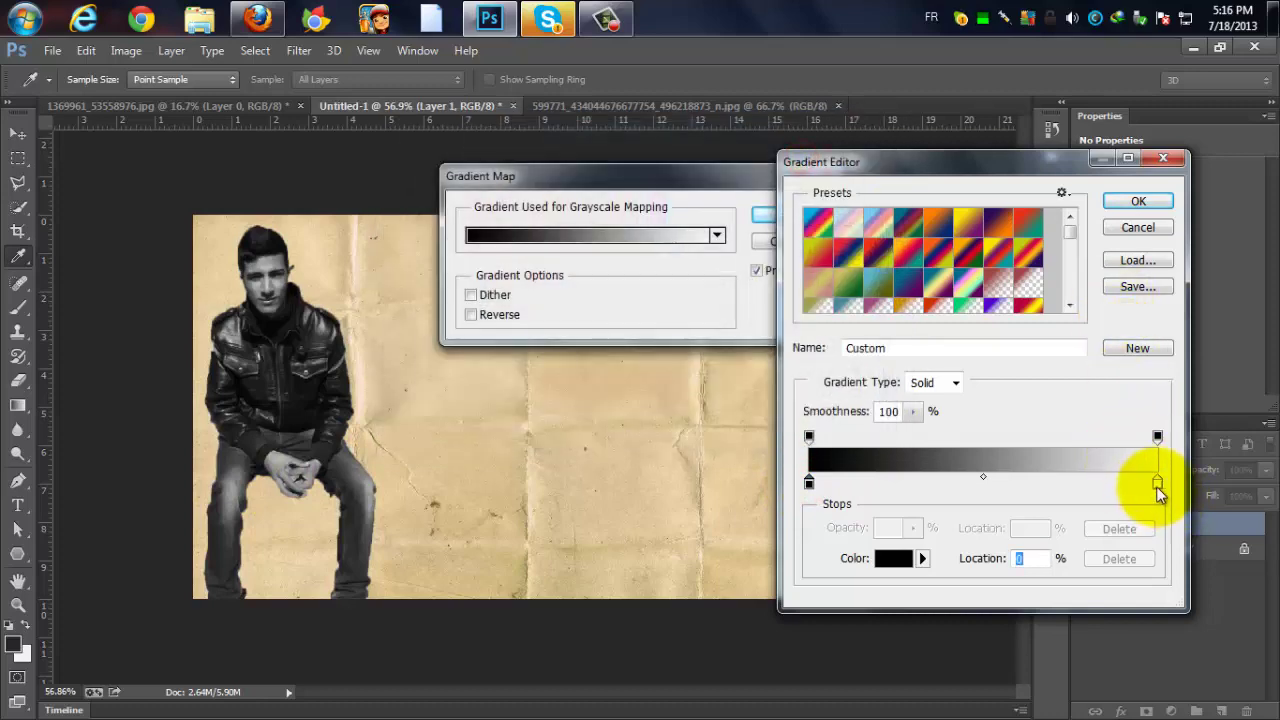
- Move the gradient's white stop to the 48% location, enable Dither and apply the Gradient Map to the man
{"action": "left_click_drag", "start_coordinate": [1157, 486], "coordinate": [977, 487]}
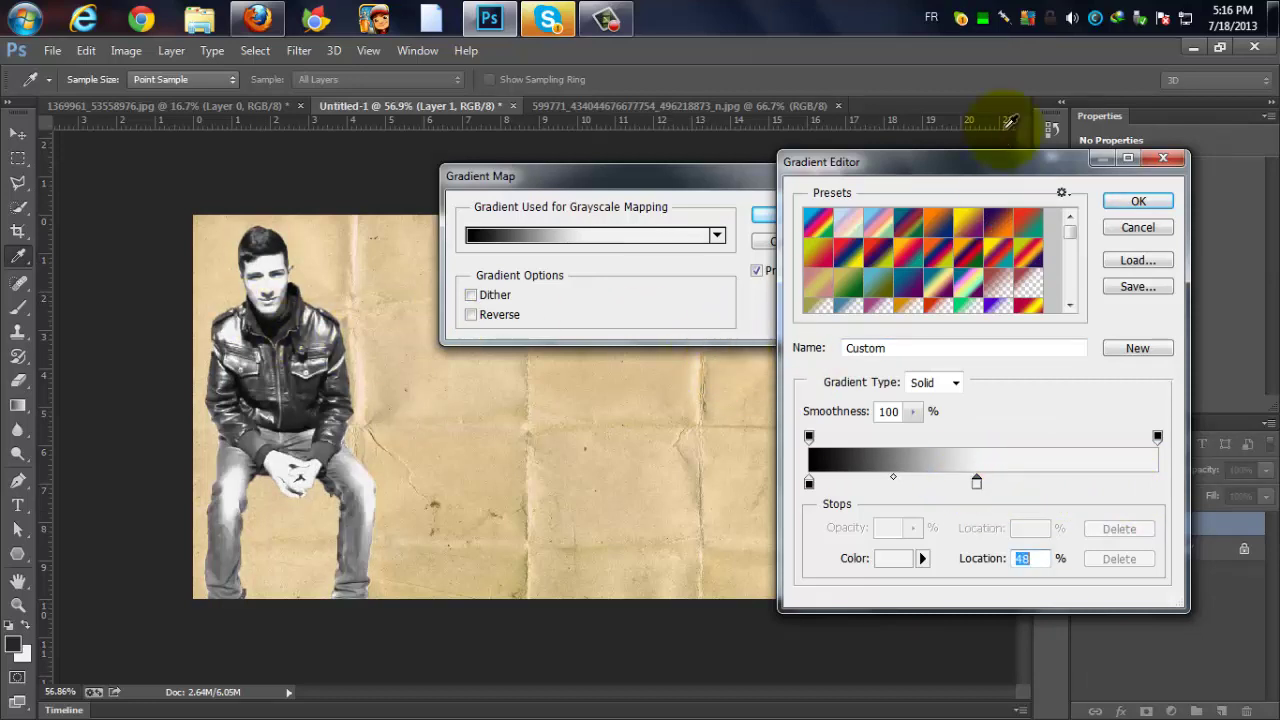
{"action": "left_click", "coordinate": [1138, 201]}
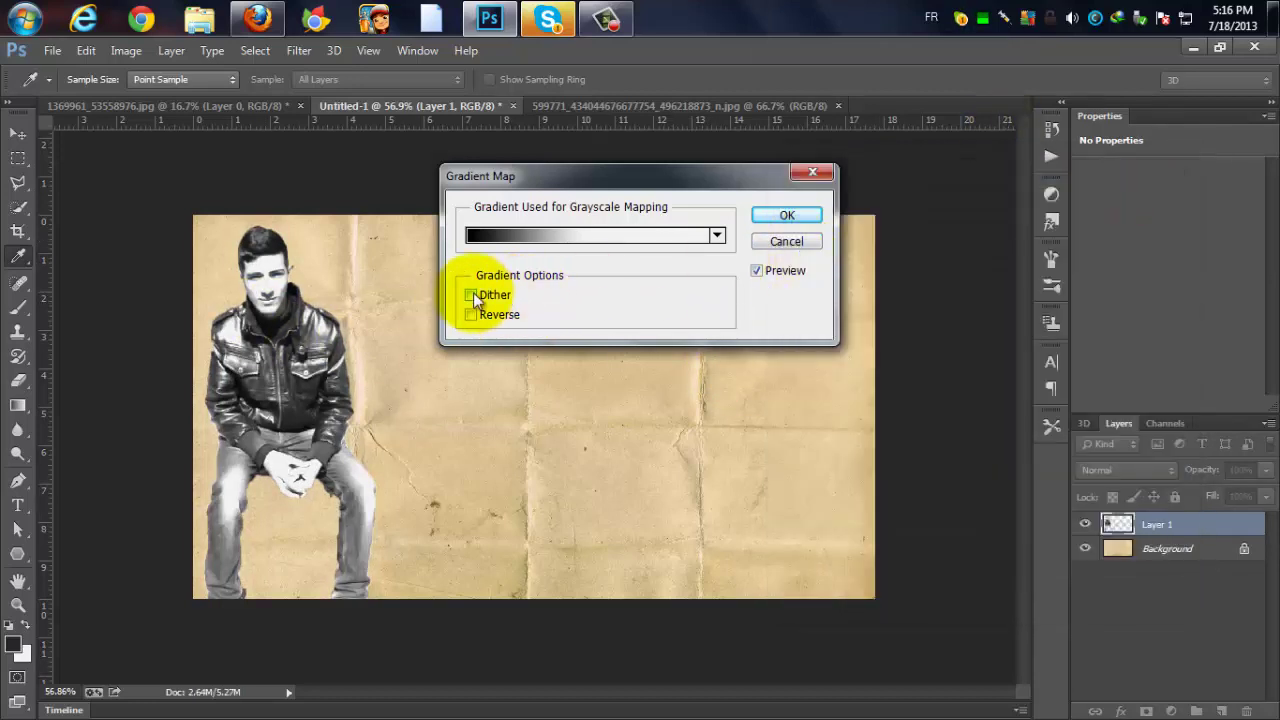
{"action": "left_click", "coordinate": [471, 295]}
{"action": "left_click", "coordinate": [790, 218]}
{"action": "key", "text": "v"}
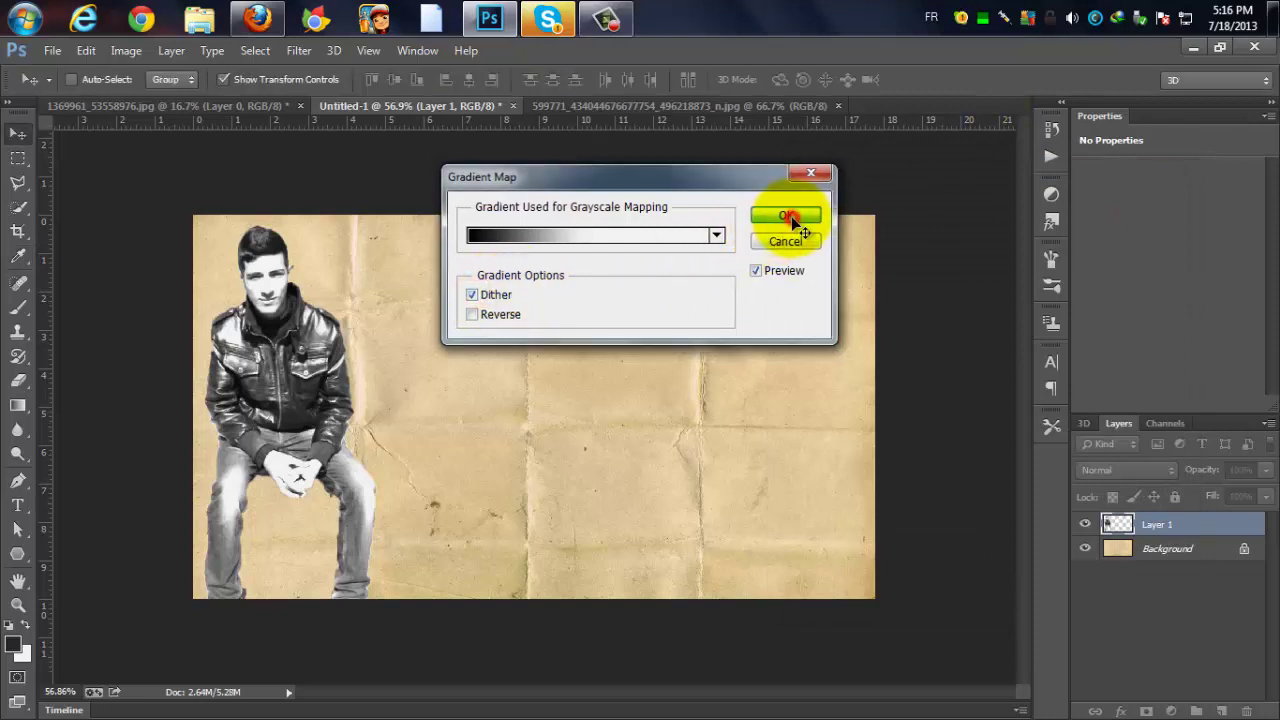
- Set Layer 1's blend mode to Multiply and stretch the man slightly wider toward the right
{"action": "left_click", "coordinate": [1150, 470]}
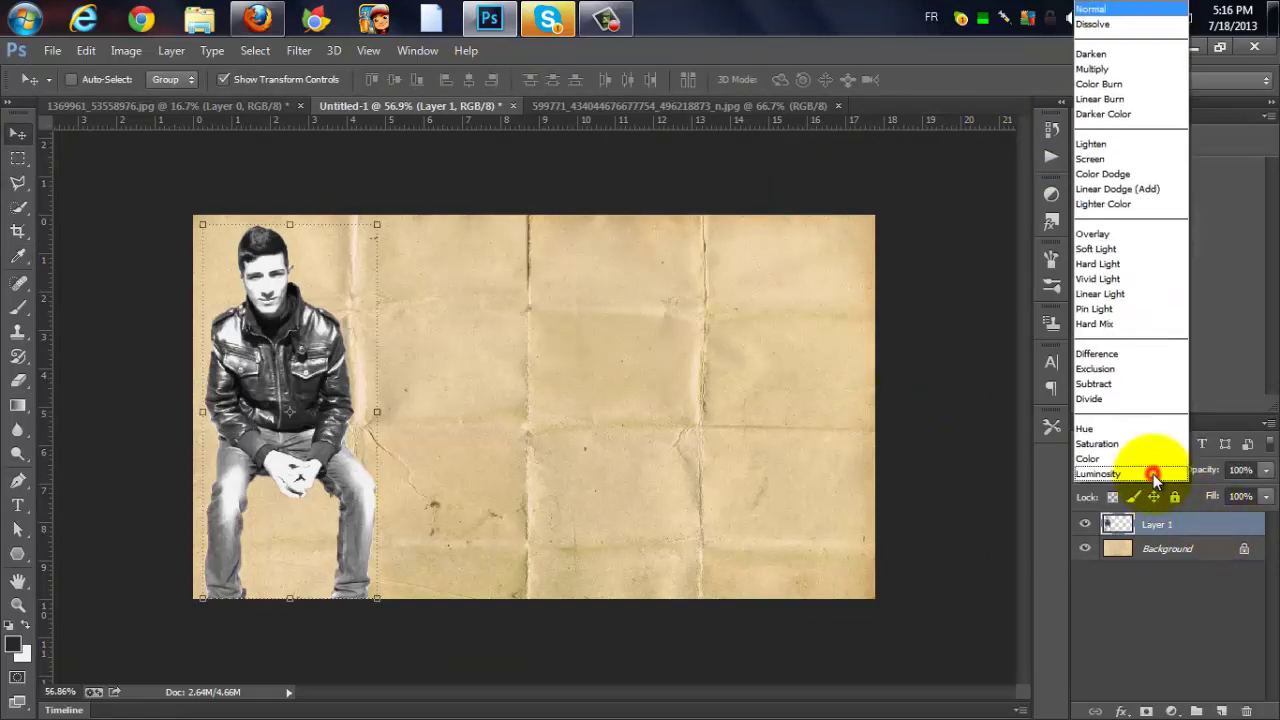
{"action": "left_click", "coordinate": [1105, 70]}
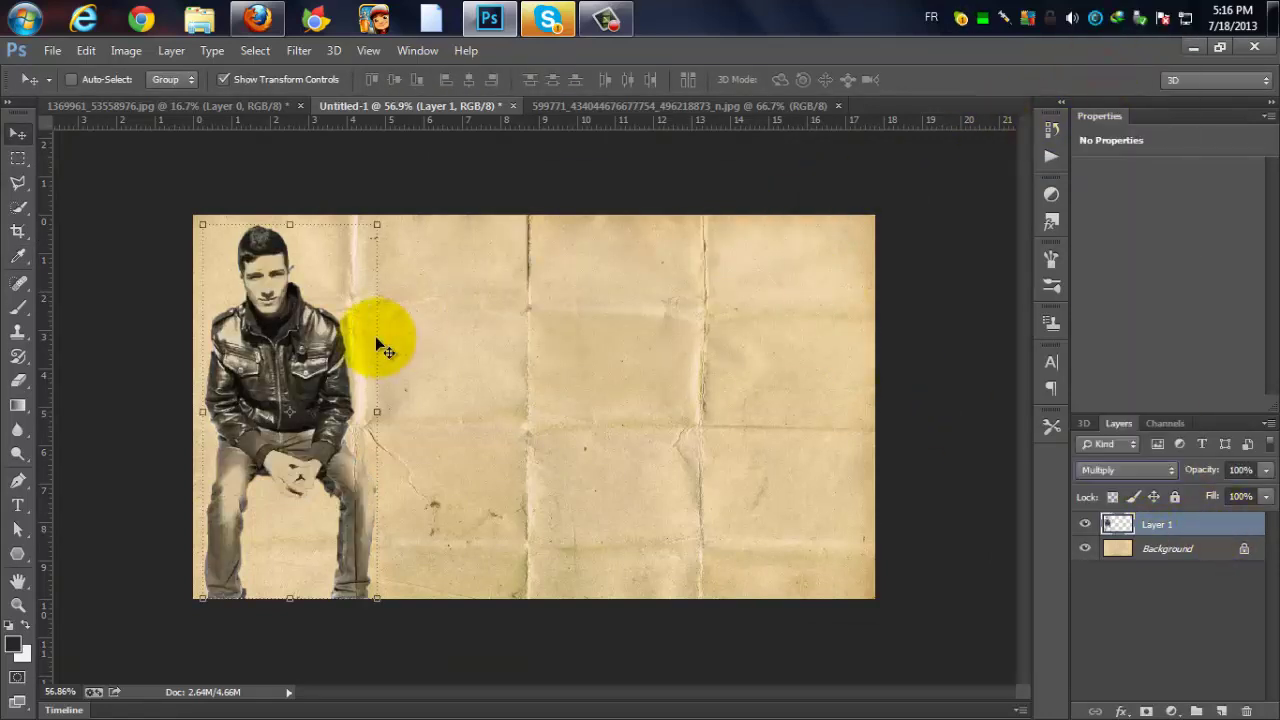
{"action": "left_click", "coordinate": [378, 410]}
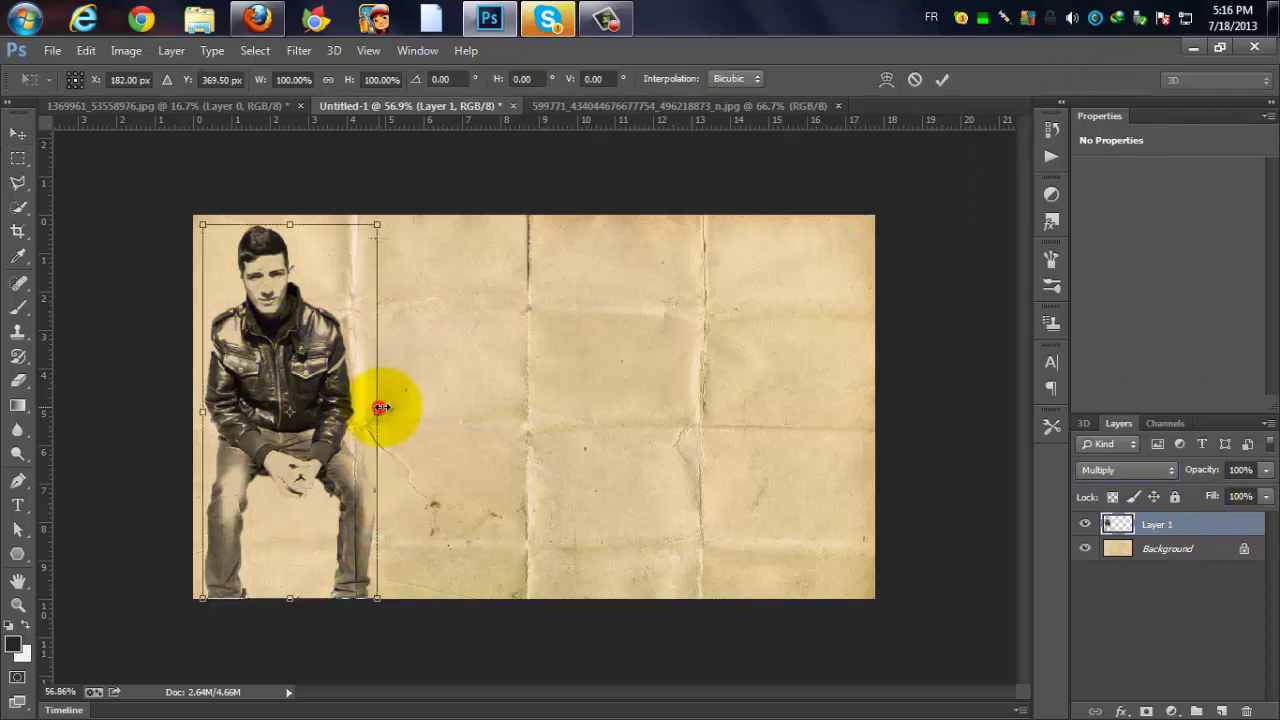
{"action": "left_click_drag", "start_coordinate": [381, 407], "coordinate": [386, 410]}
{"action": "left_click", "coordinate": [940, 77]}
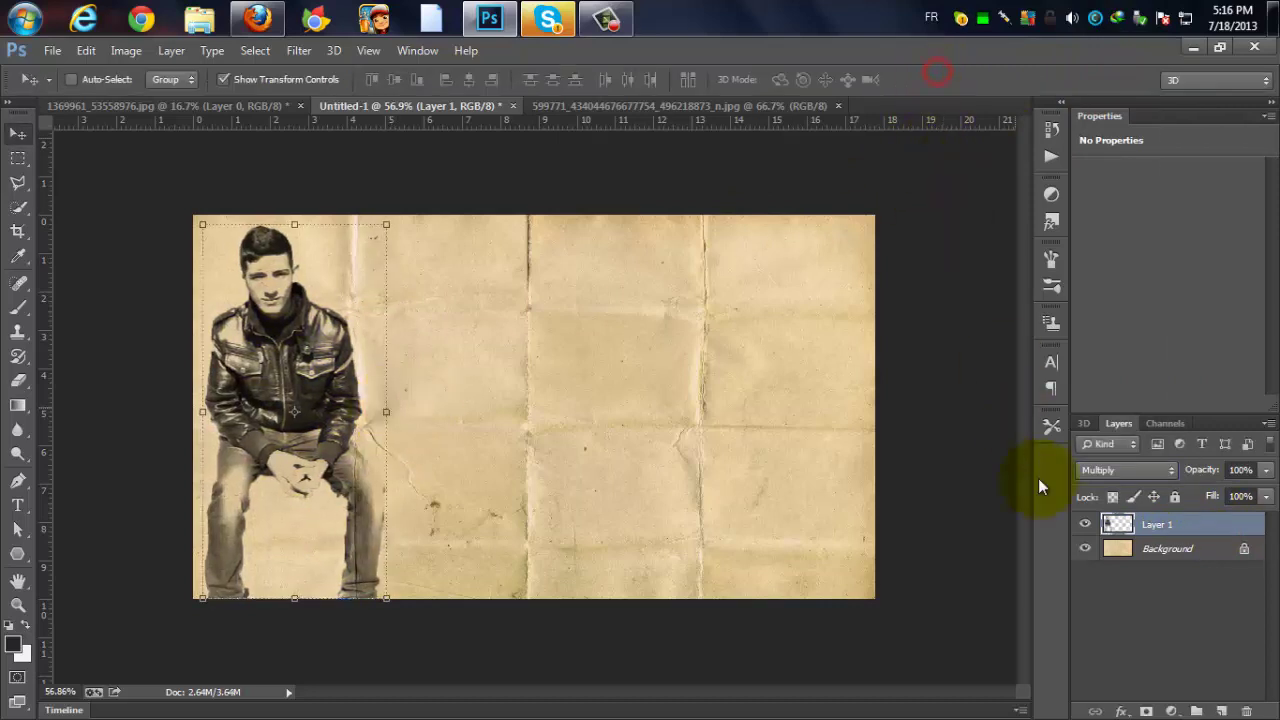
- Open the ink splatter image 1108938_27174503 from the Desktop
{"action": "left_click", "coordinate": [57, 47]}
{"action": "left_click", "coordinate": [52, 52]}
{"action": "left_click", "coordinate": [52, 52]}
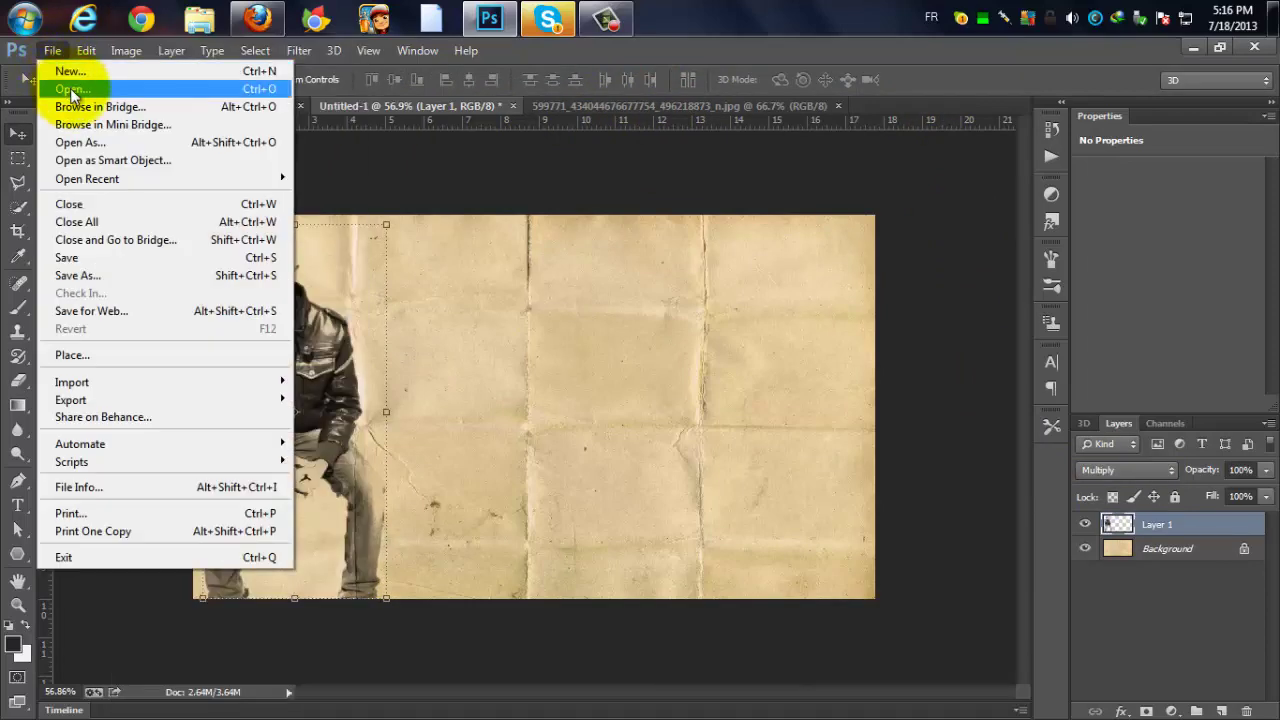
{"action": "left_click", "coordinate": [72, 91]}
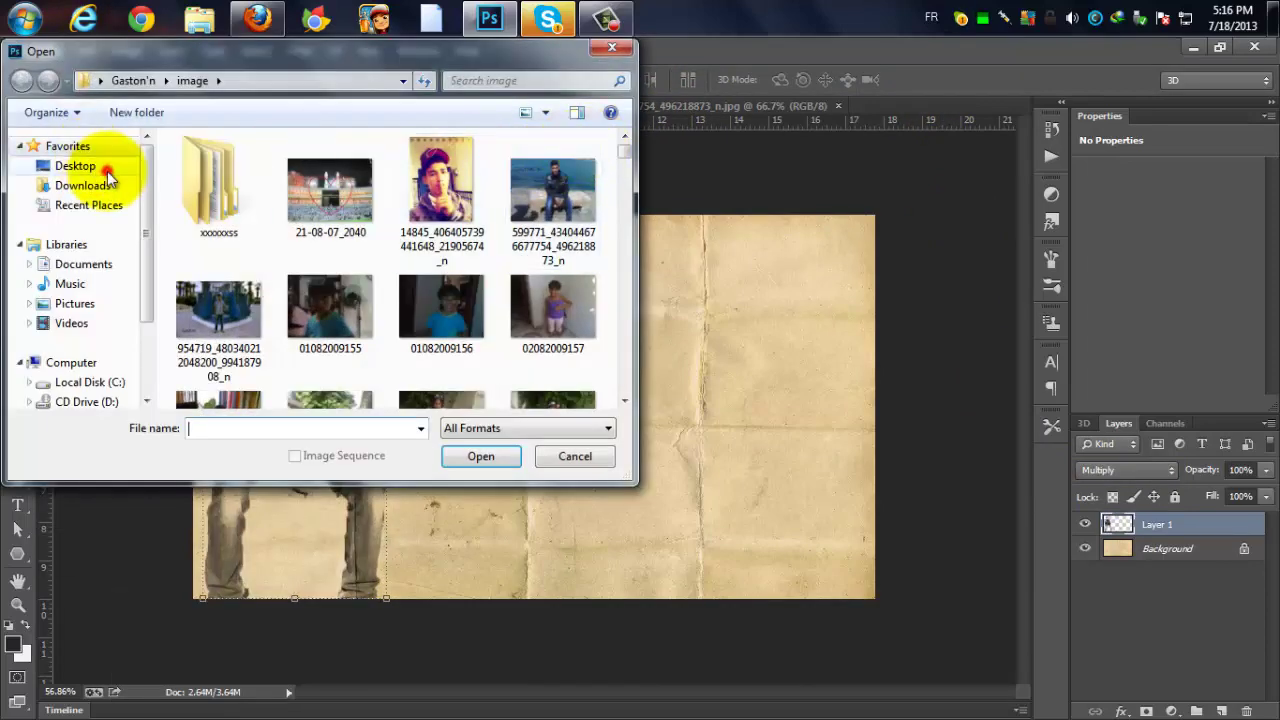
{"action": "left_click", "coordinate": [106, 172]}
{"action": "left_click_drag", "start_coordinate": [620, 232], "coordinate": [143, 214]}
{"action": "left_click", "coordinate": [200, 229]}
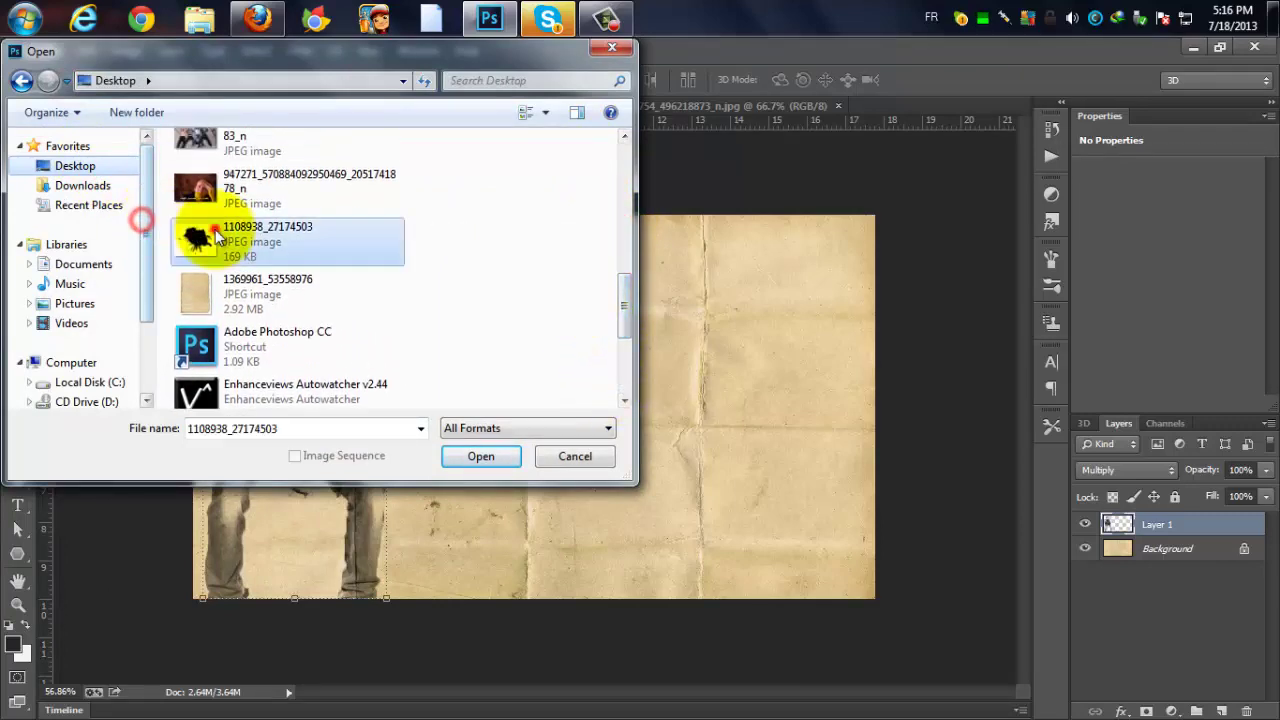
{"action": "left_click", "coordinate": [479, 453]}
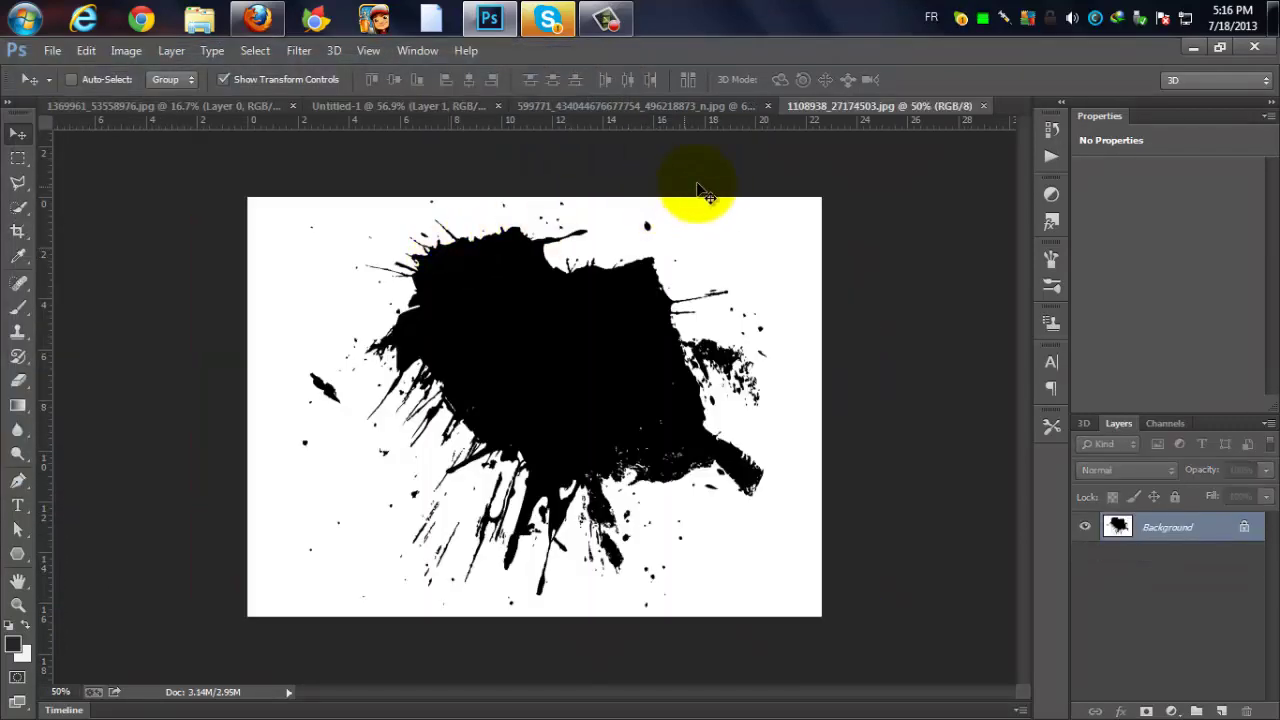
- Define the ink splatter image as a brush preset named watercolor
{"action": "left_click", "coordinate": [88, 50]}
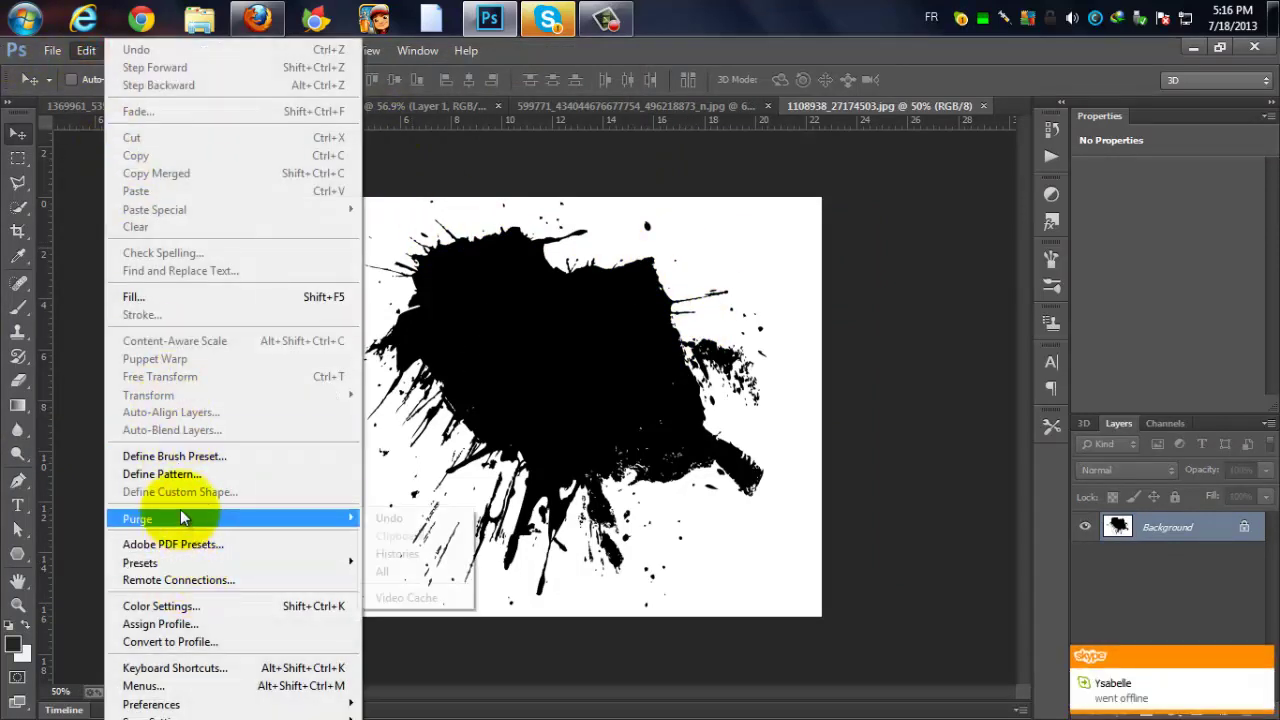
{"action": "left_click", "coordinate": [195, 459]}
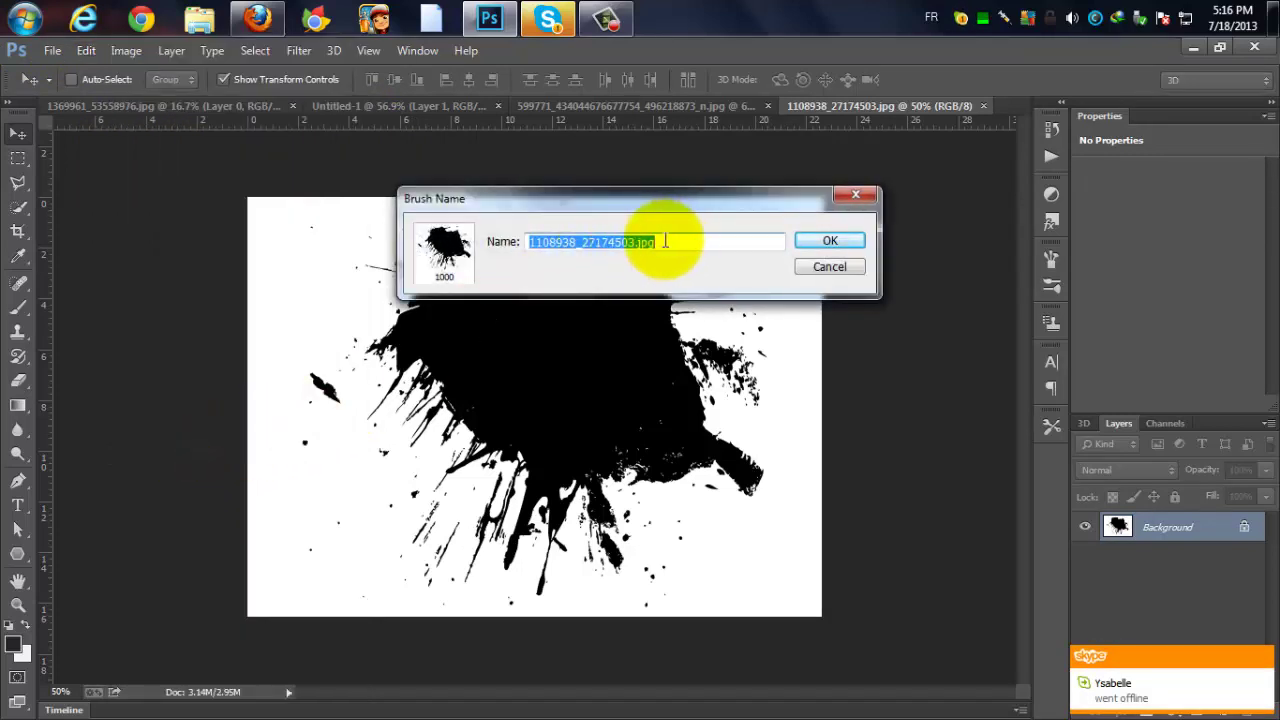
{"action": "type", "text": "watercolor"}
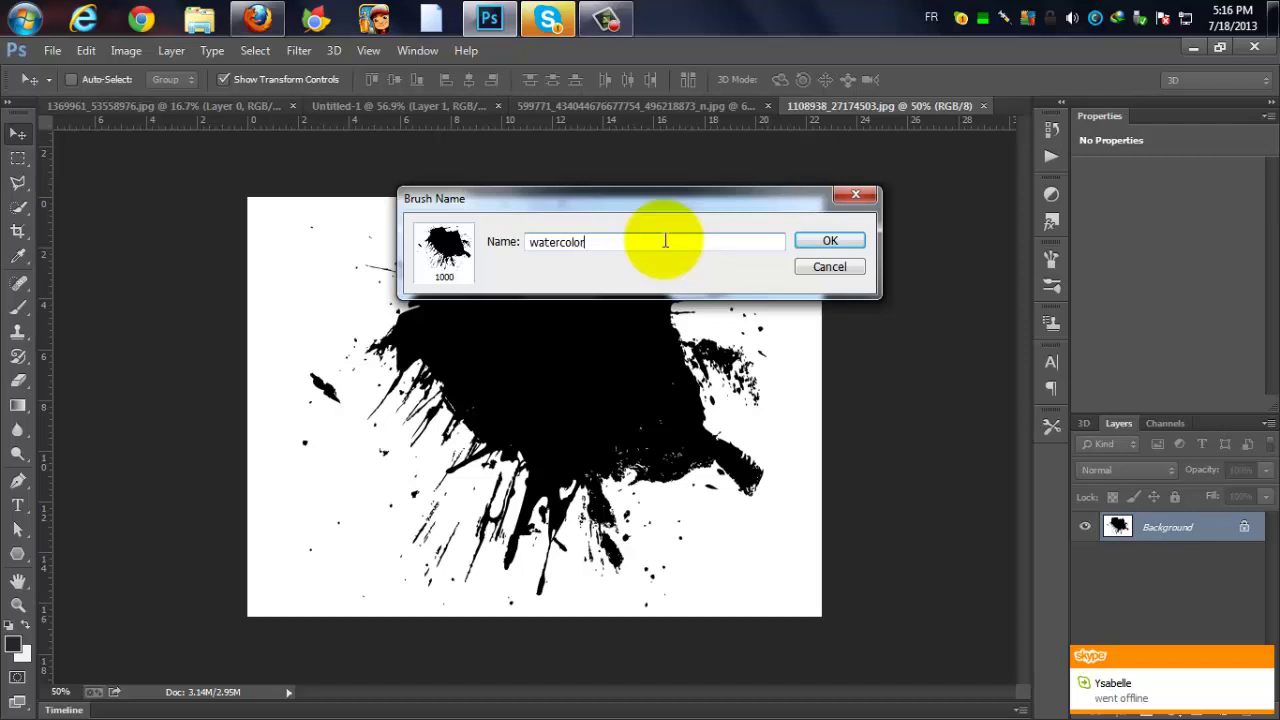
{"action": "key", "text": "Return"}
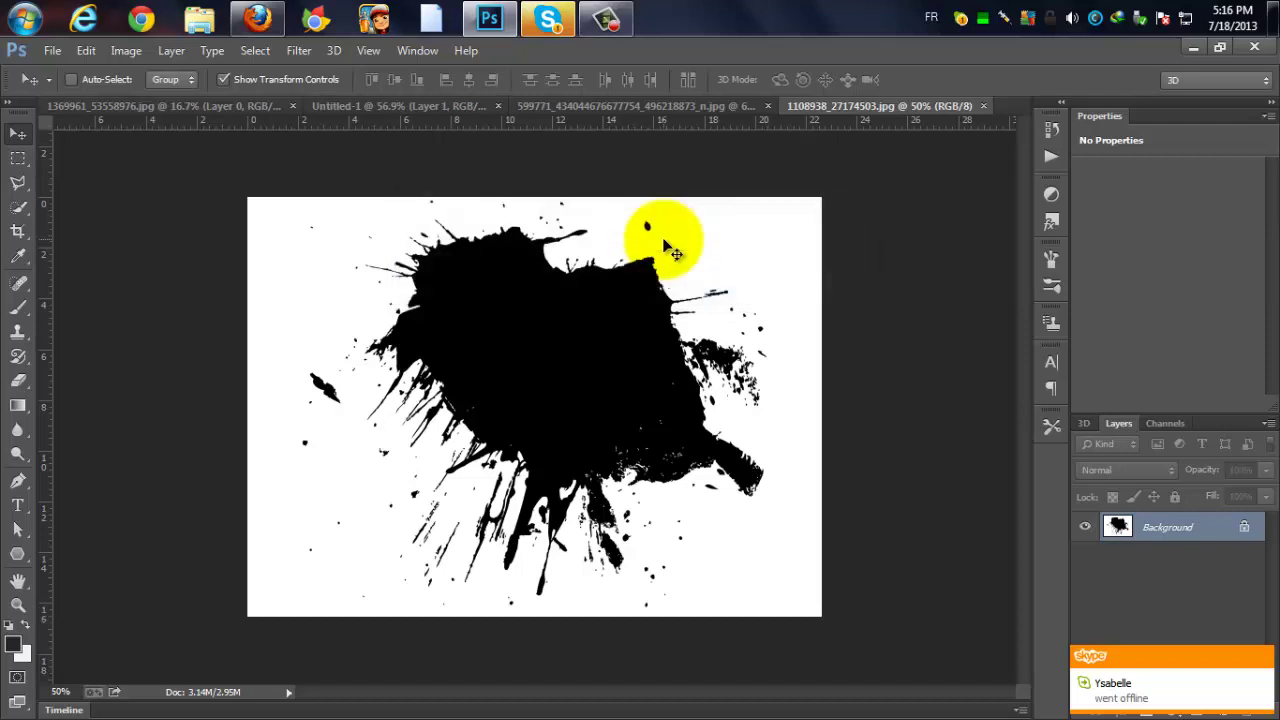
- Close the ink splatter image and return to the Untitled-1 document
{"action": "left_click", "coordinate": [983, 106]}
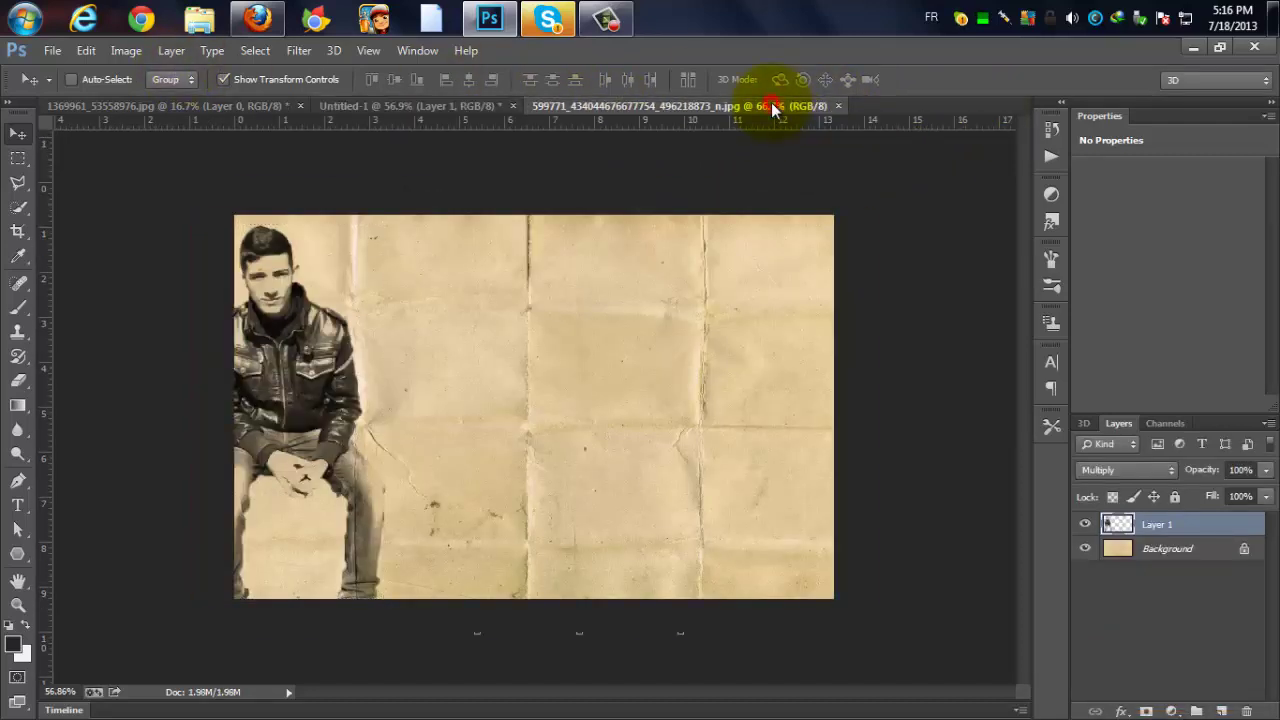
{"action": "left_click", "coordinate": [771, 102]}
{"action": "left_click", "coordinate": [409, 106]}
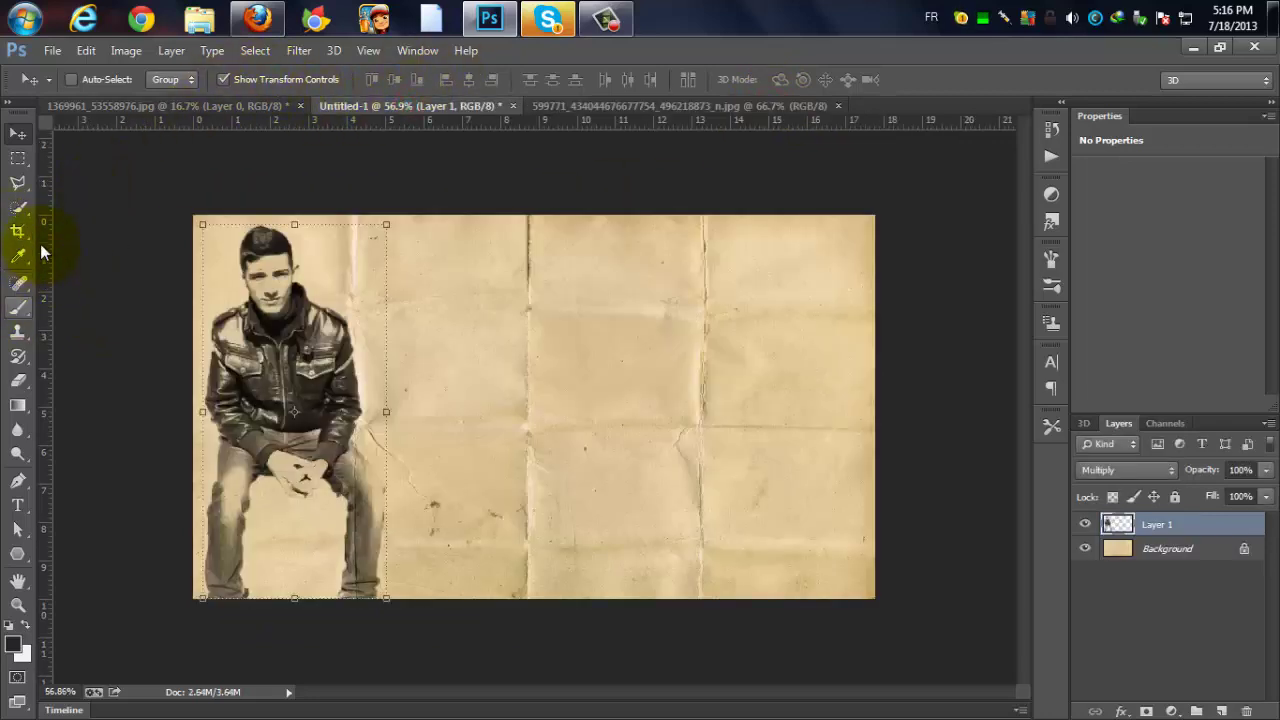
- With the Brush tool active, add a new layer between Layer 1 and the Background and set its blend mode to Multiply
{"action": "left_click", "coordinate": [26, 308]}
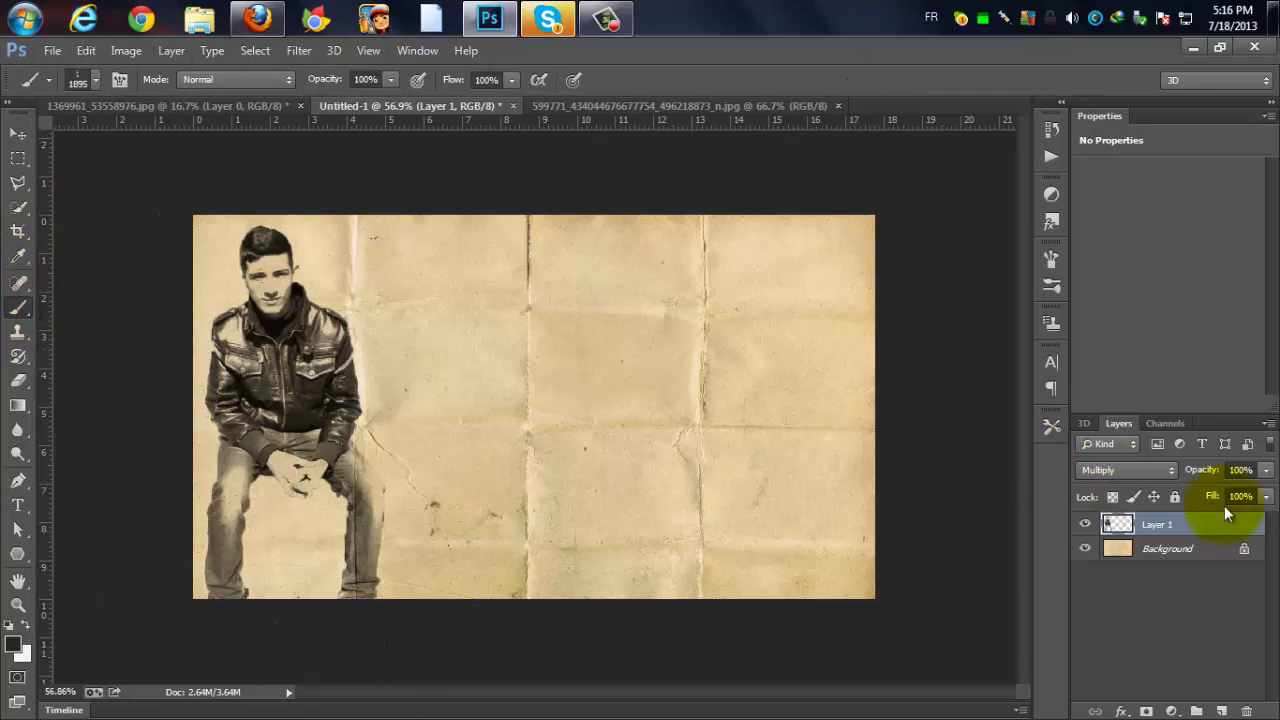
{"action": "left_click", "coordinate": [1222, 711]}
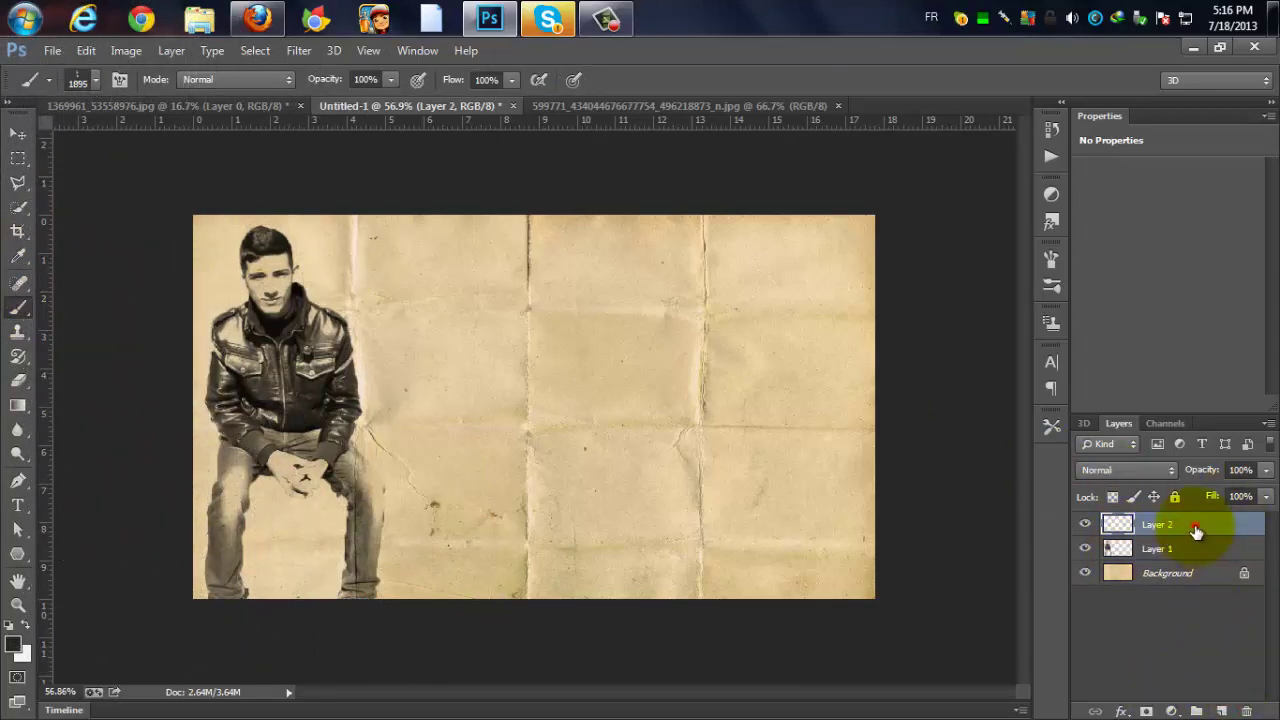
{"action": "left_click_drag", "start_coordinate": [1196, 530], "coordinate": [1196, 565]}
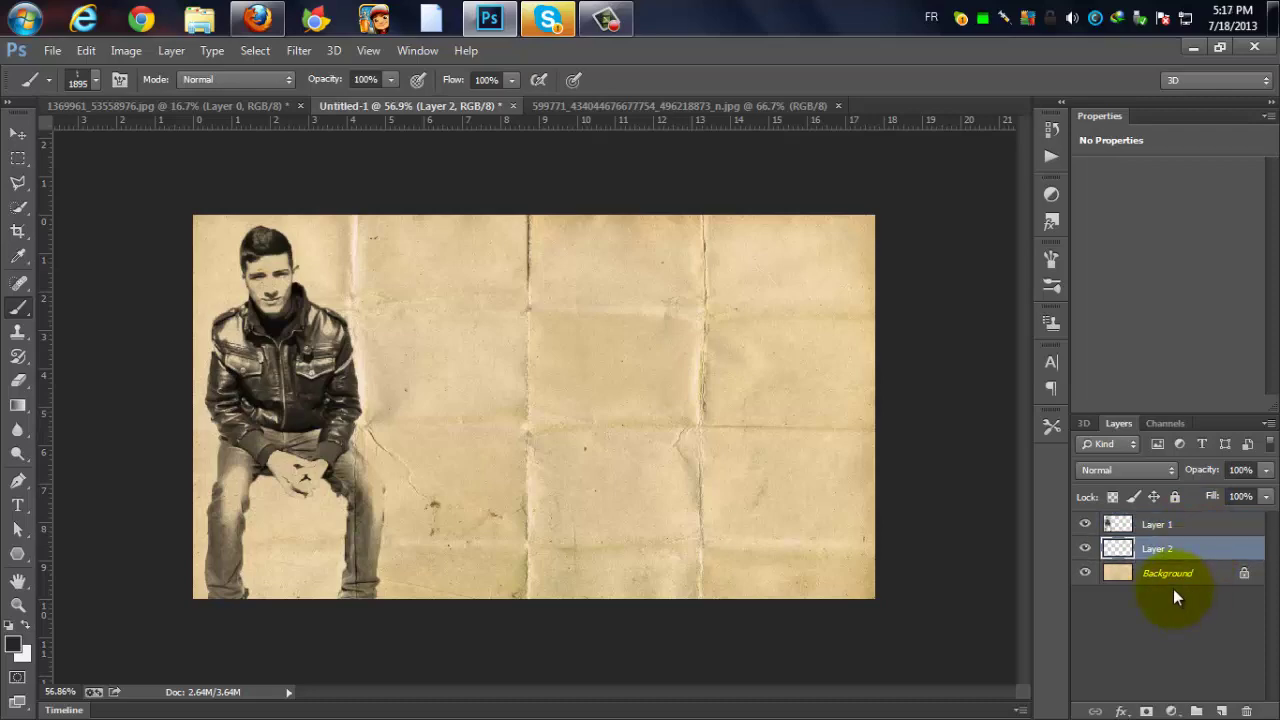
{"action": "left_click", "coordinate": [1153, 470]}
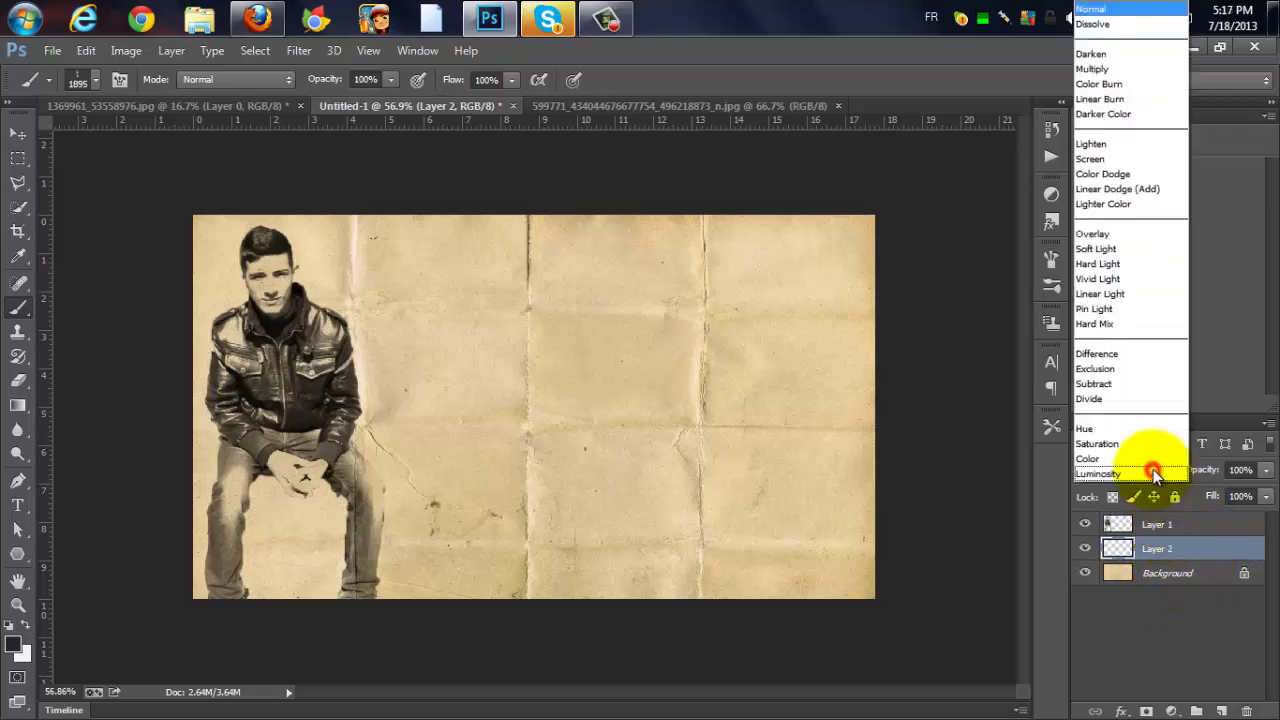
{"action": "left_click", "coordinate": [1124, 70]}
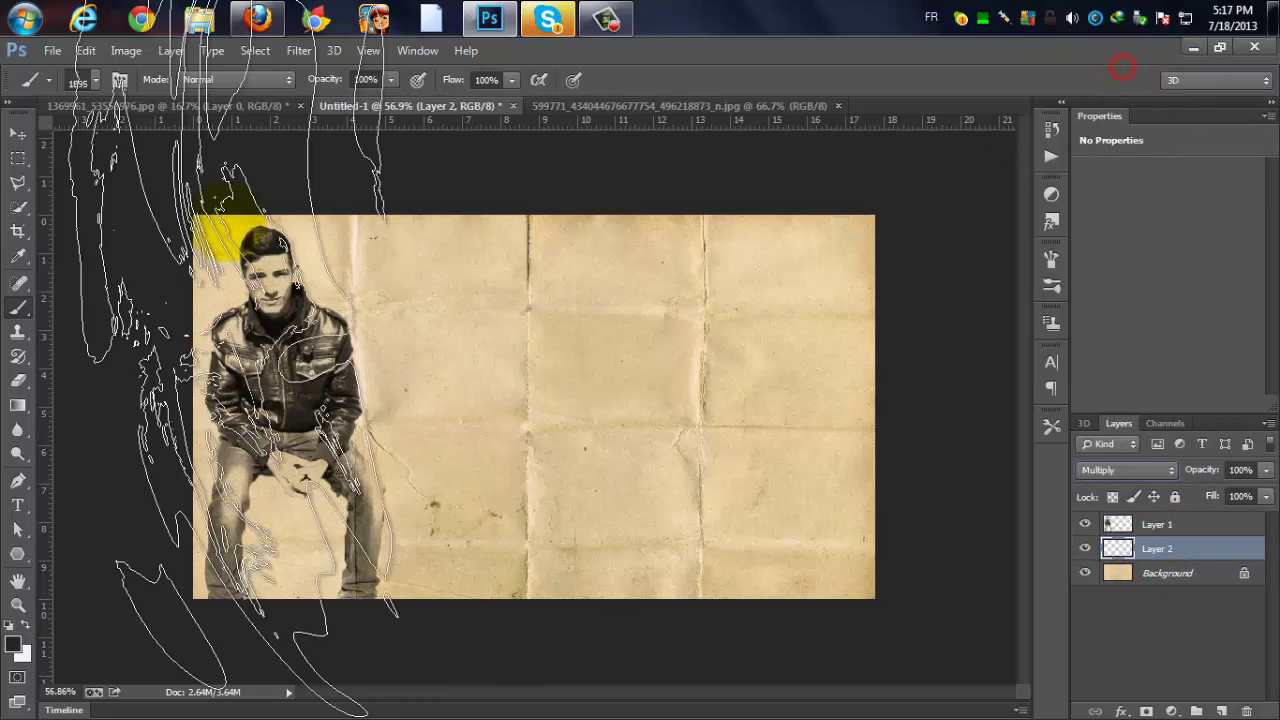
- Choose the 1000 px ink splatter brush tip and reduce its size to 349 px
{"action": "left_click", "coordinate": [96, 84]}
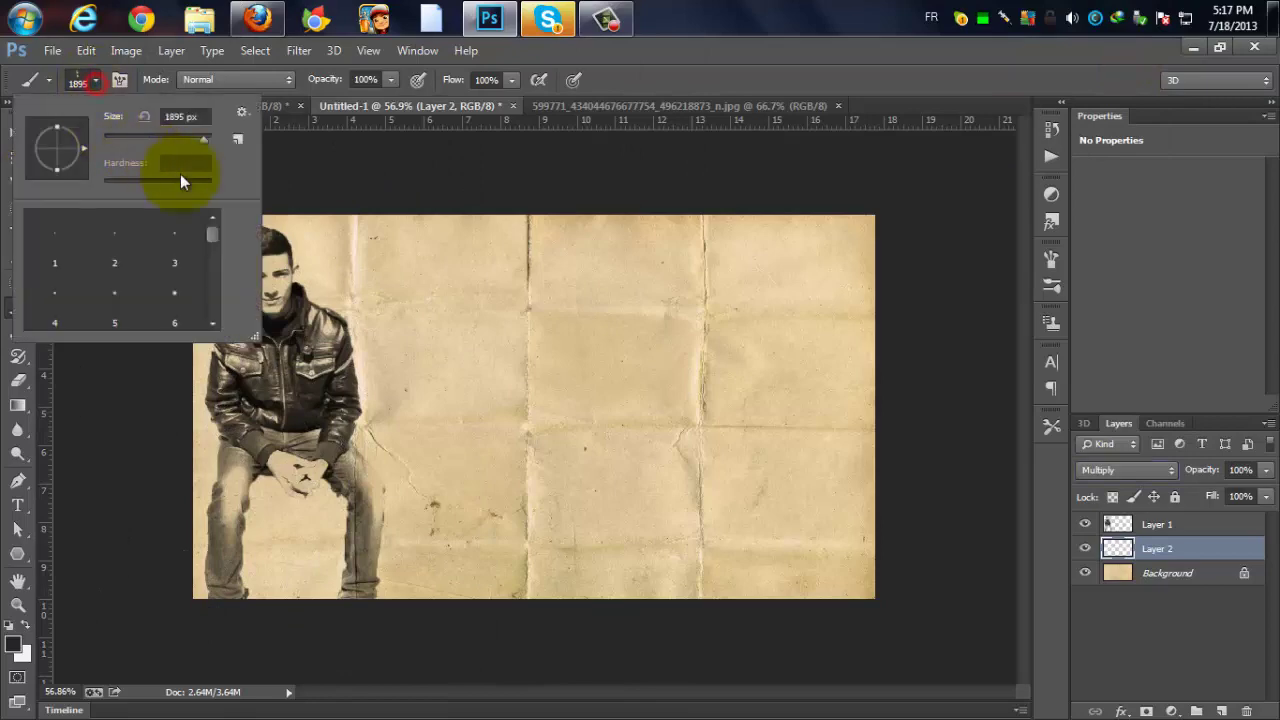
{"action": "left_click_drag", "start_coordinate": [216, 235], "coordinate": [215, 321]}
{"action": "left_click", "coordinate": [117, 310]}
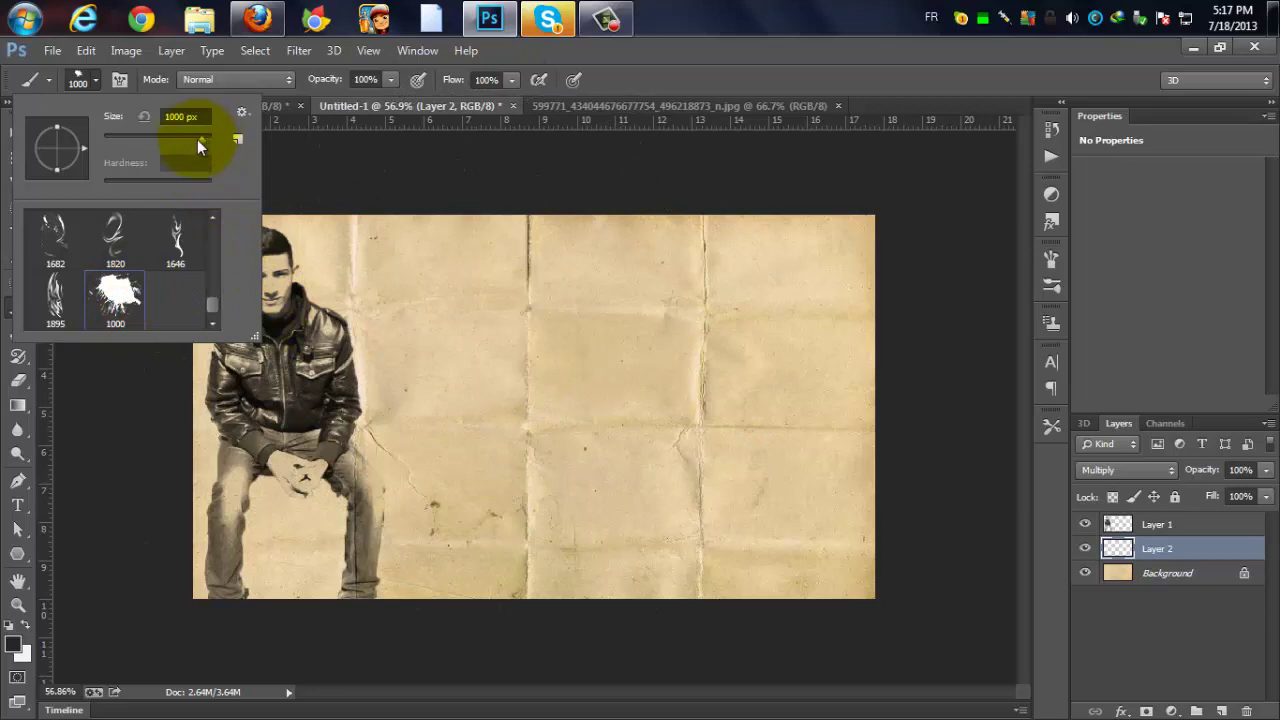
{"action": "left_click_drag", "start_coordinate": [194, 140], "coordinate": [188, 140]}
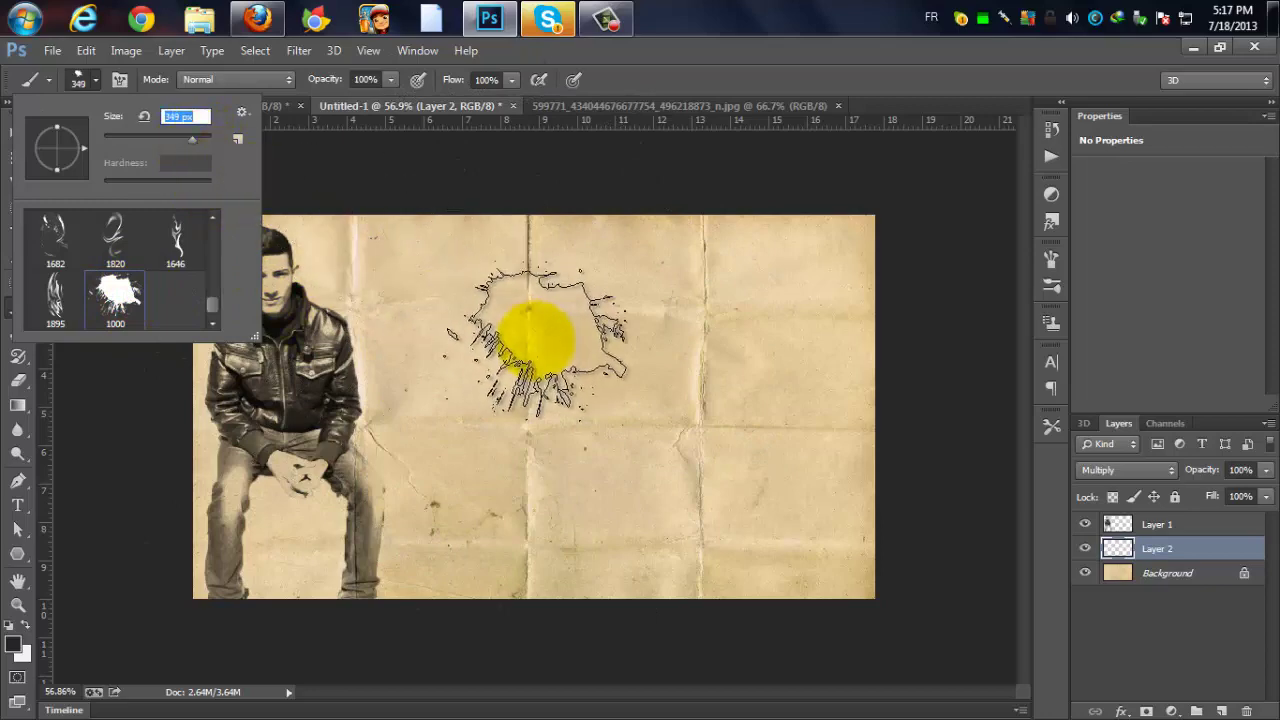
- Test the splatter brush with two overlapping stamps on the paper beside the man and undo them
{"action": "left_click", "coordinate": [602, 352]}
{"action": "left_click", "coordinate": [663, 408]}
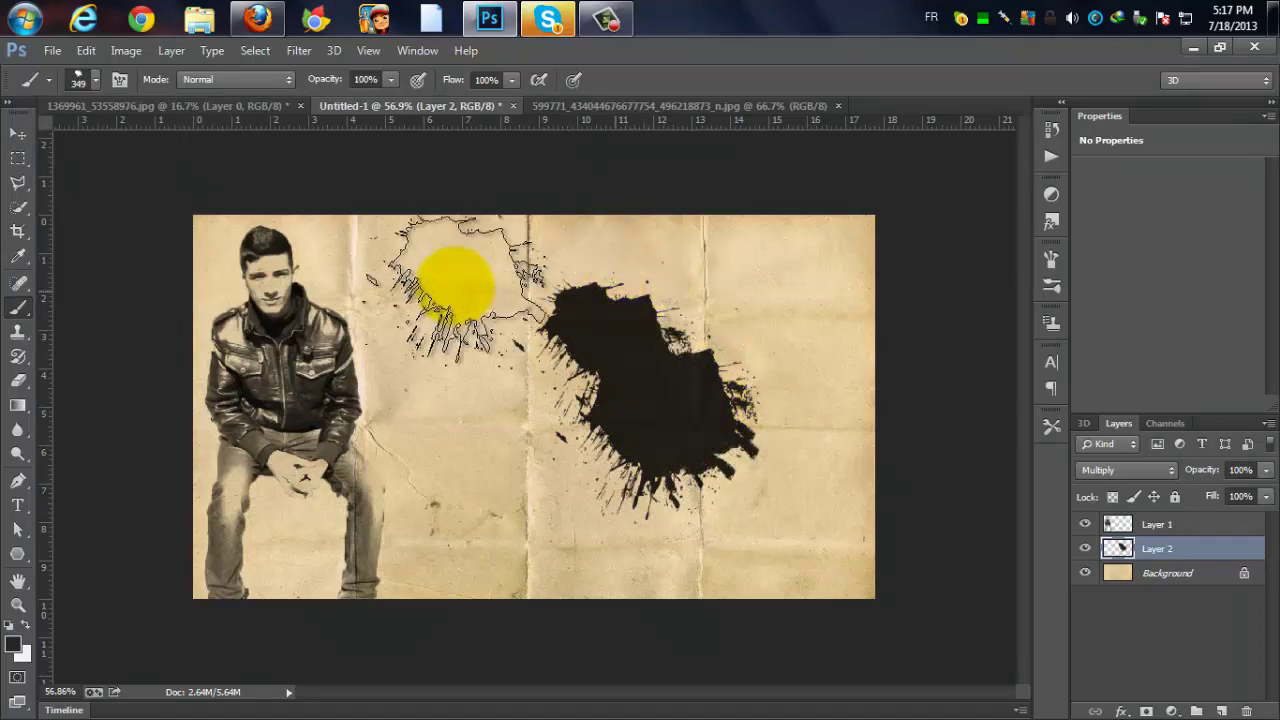
{"action": "left_click", "coordinate": [86, 50]}
{"action": "left_click", "coordinate": [140, 85]}
{"action": "left_click", "coordinate": [86, 50]}
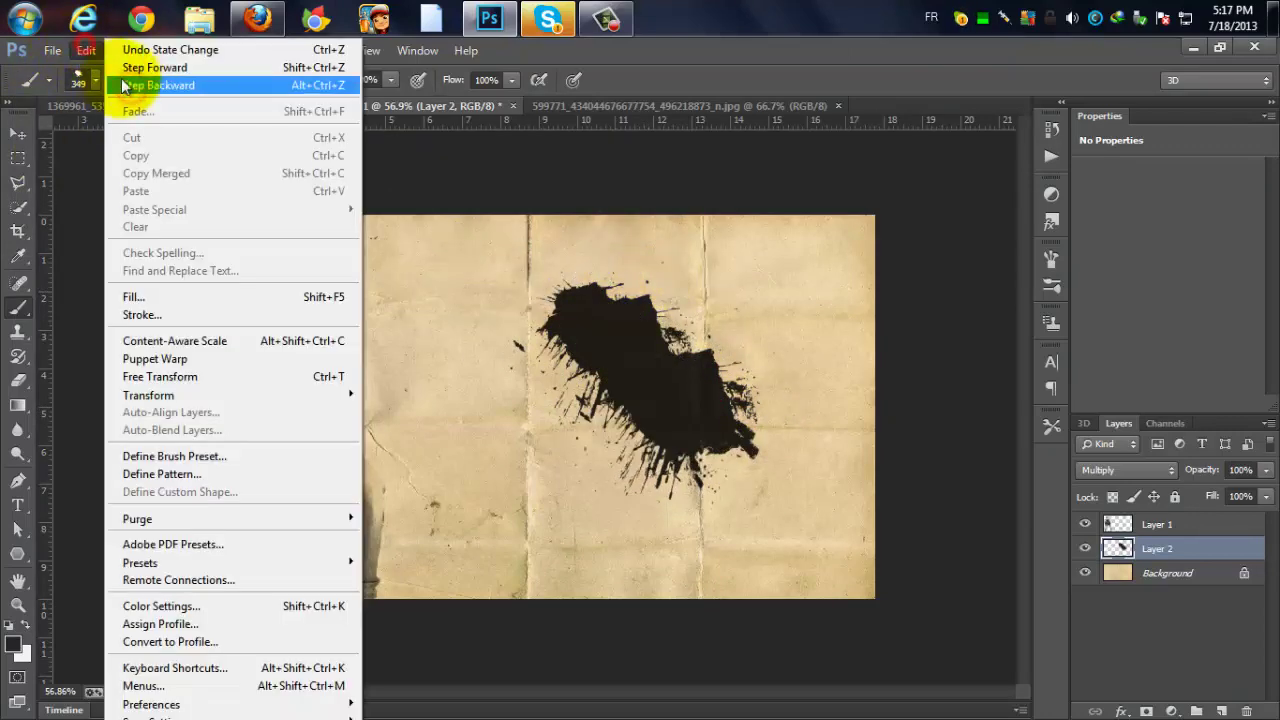
{"action": "left_click", "coordinate": [140, 85]}
{"action": "left_click", "coordinate": [95, 50]}
{"action": "left_click", "coordinate": [137, 82]}
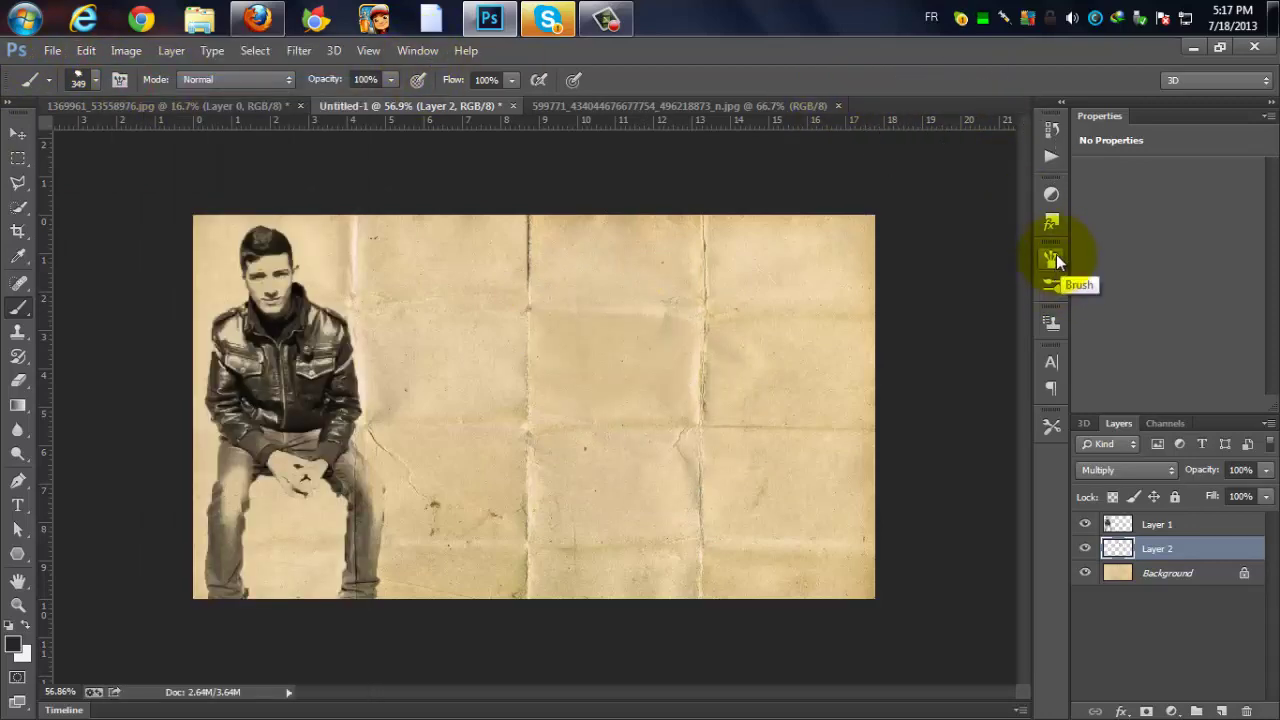
- Enable Shape Dynamics for the splatter brush with 100% size jitter, 100% angle jitter, 40% roundness jitter and 1% minimum roundness
{"action": "left_click", "coordinate": [422, 56]}
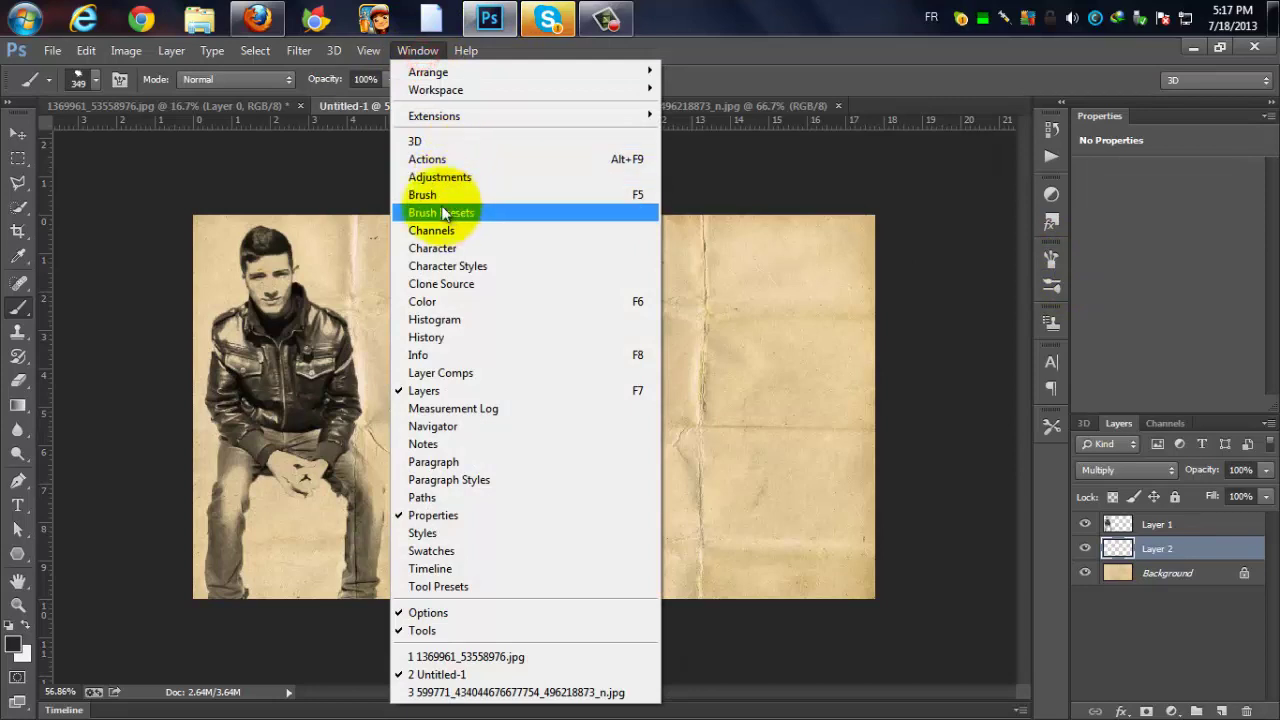
{"action": "left_click", "coordinate": [458, 192]}
{"action": "left_click", "coordinate": [709, 259]}
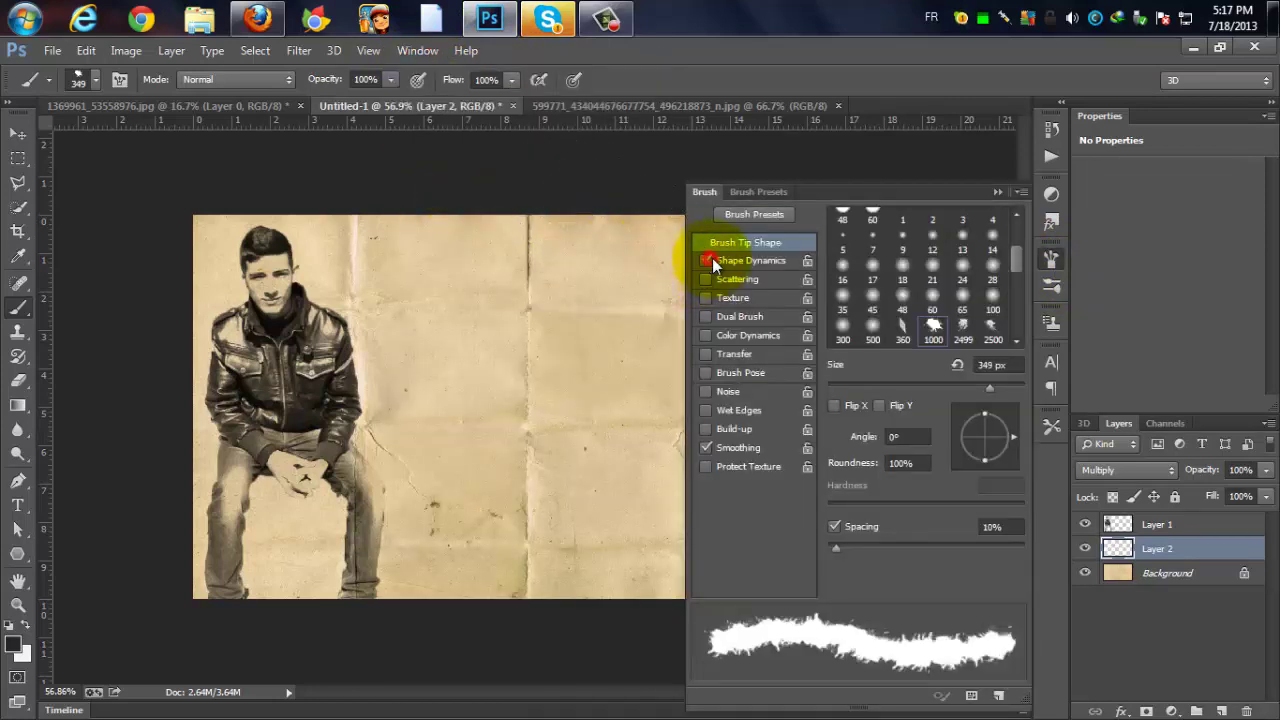
{"action": "left_click", "coordinate": [737, 262]}
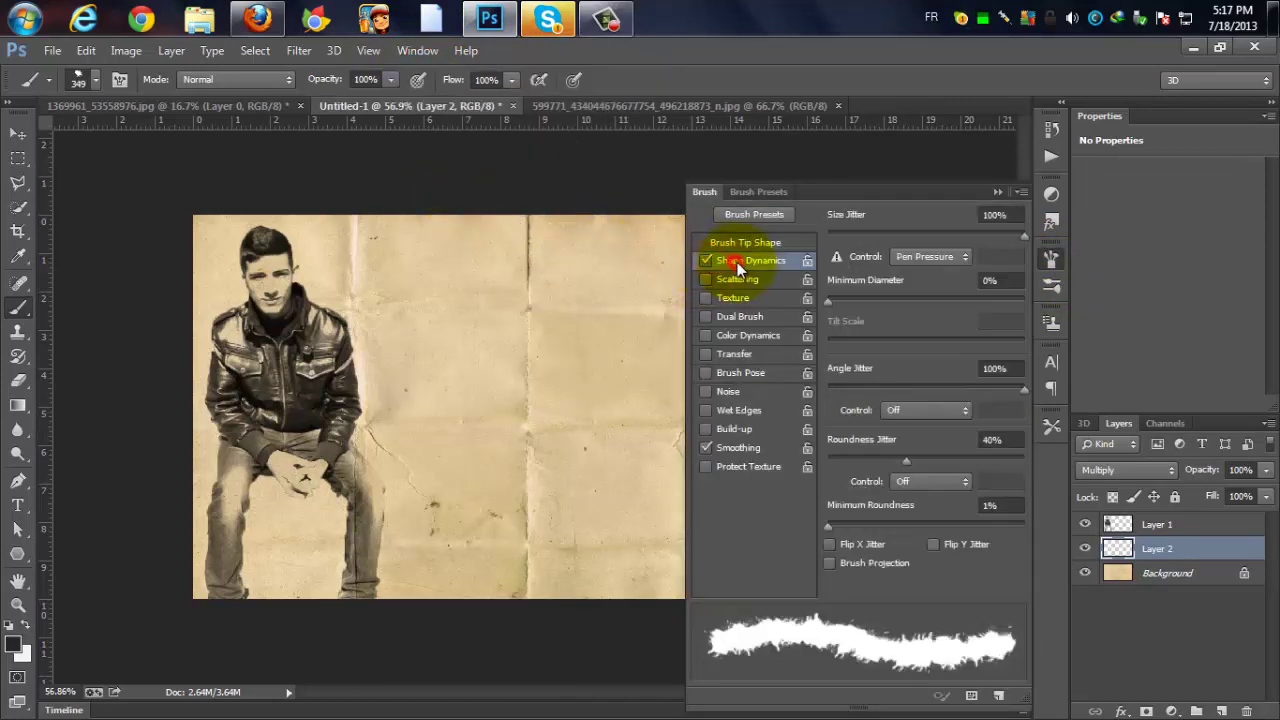
{"action": "left_click", "coordinate": [1012, 215]}
{"action": "left_click", "coordinate": [985, 281]}
{"action": "left_click", "coordinate": [988, 369]}
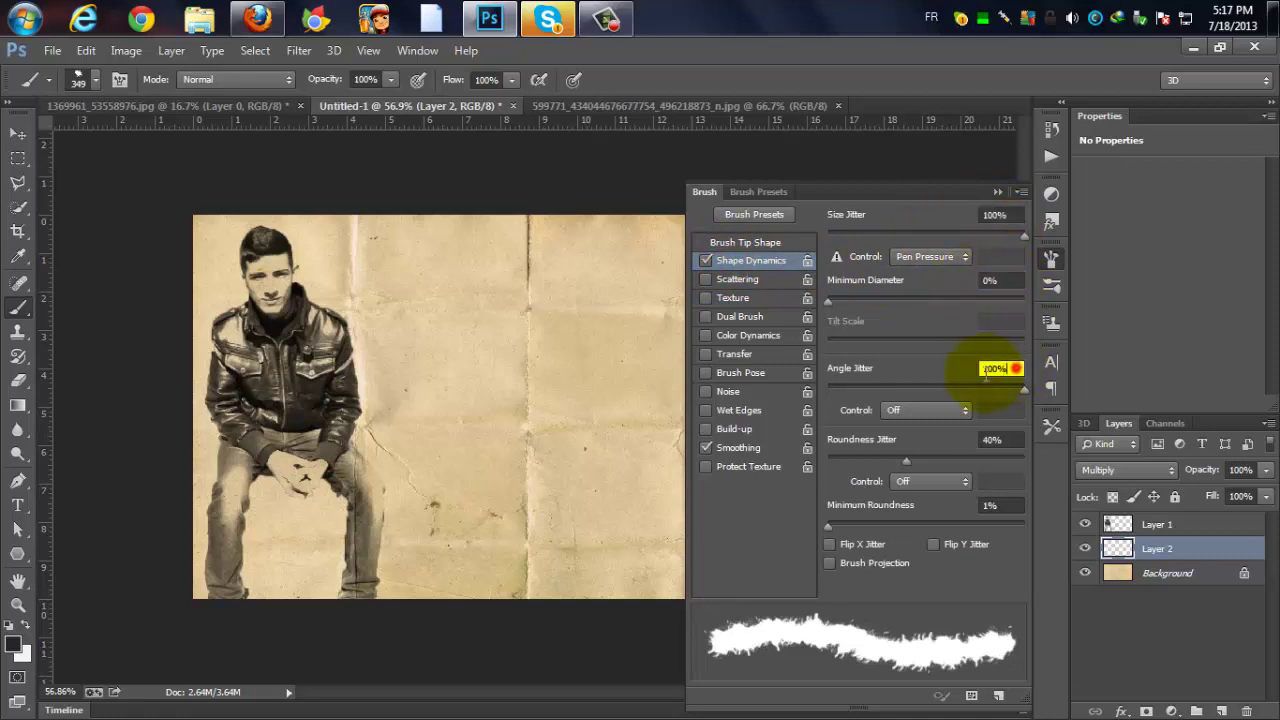
{"action": "left_click", "coordinate": [1008, 441]}
{"action": "left_click", "coordinate": [988, 505]}
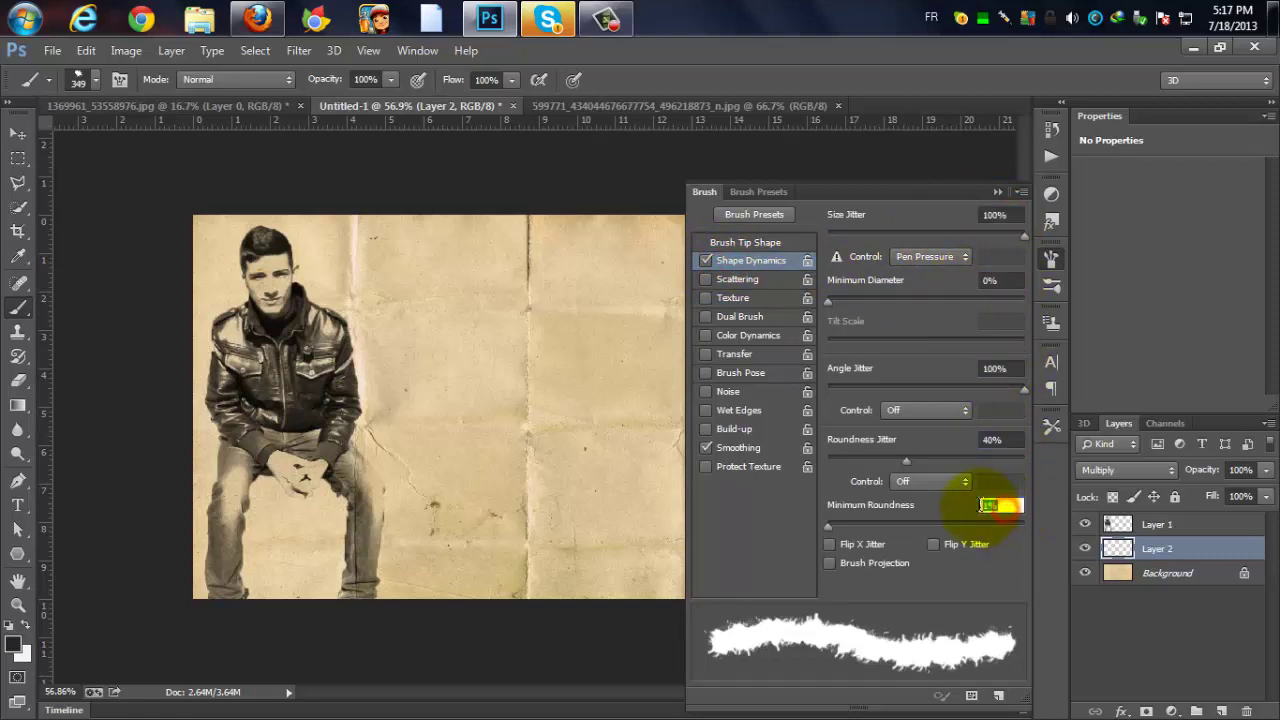
- Enable Scattering for the brush on both axes at 135%, and turn on Wet Edges
{"action": "left_click", "coordinate": [706, 280]}
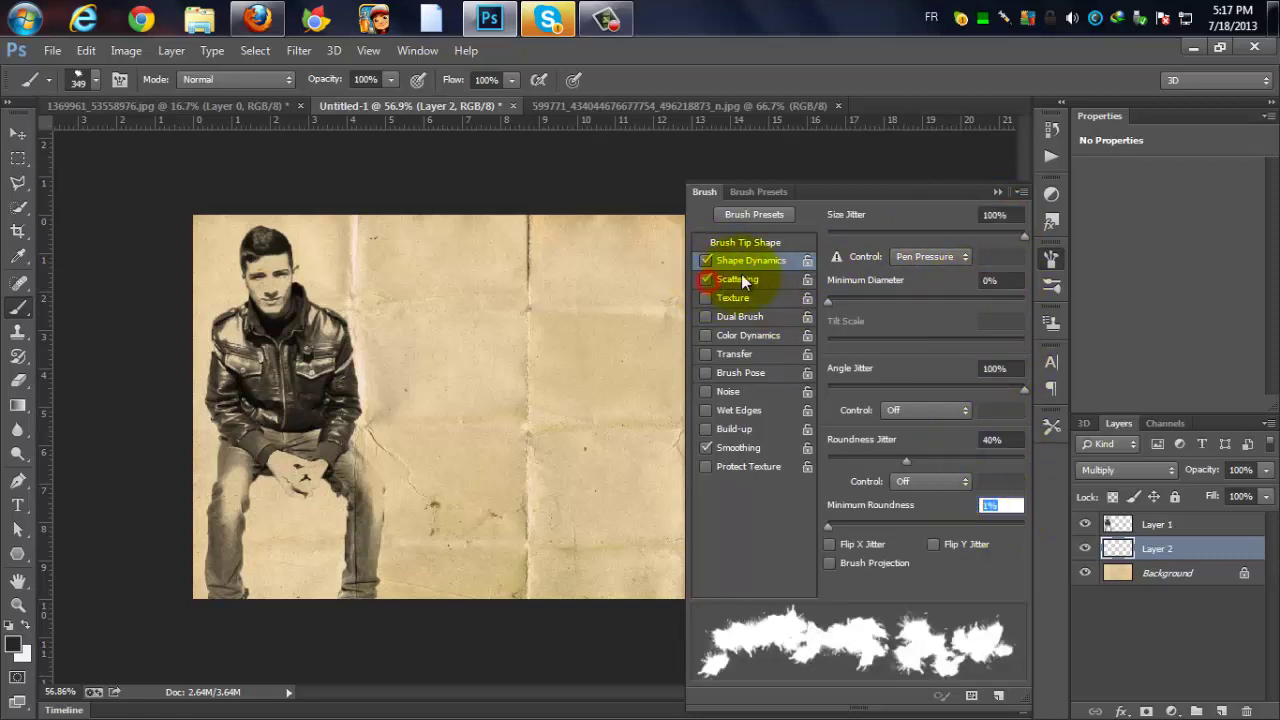
{"action": "left_click", "coordinate": [741, 277]}
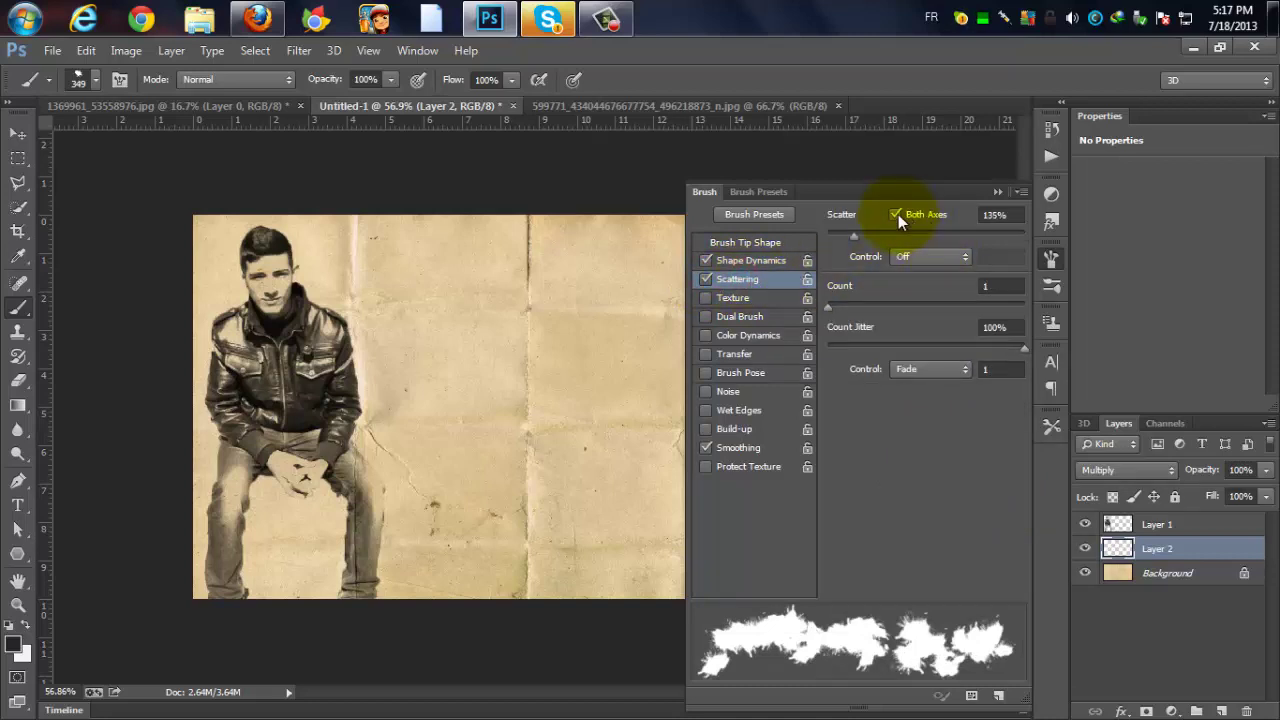
{"action": "left_click", "coordinate": [707, 409]}
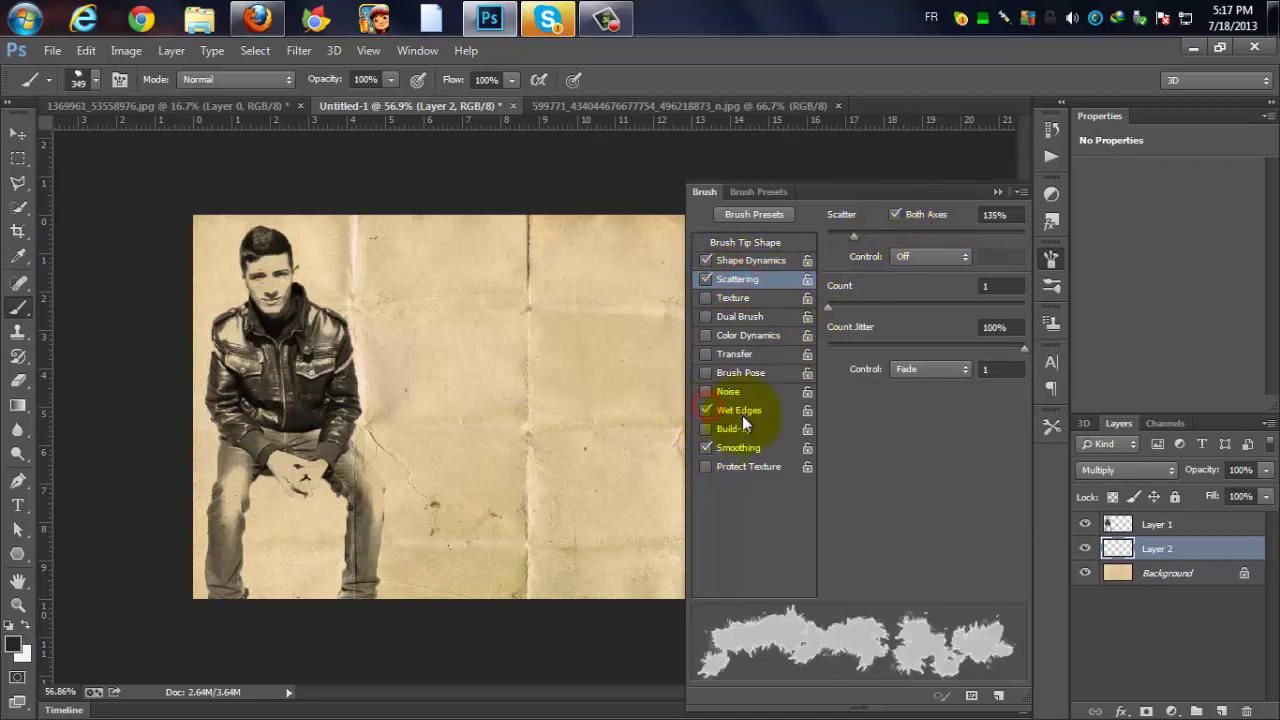
- Set the brush tip spacing to 28% and close the brush settings
{"action": "left_click", "coordinate": [749, 244]}
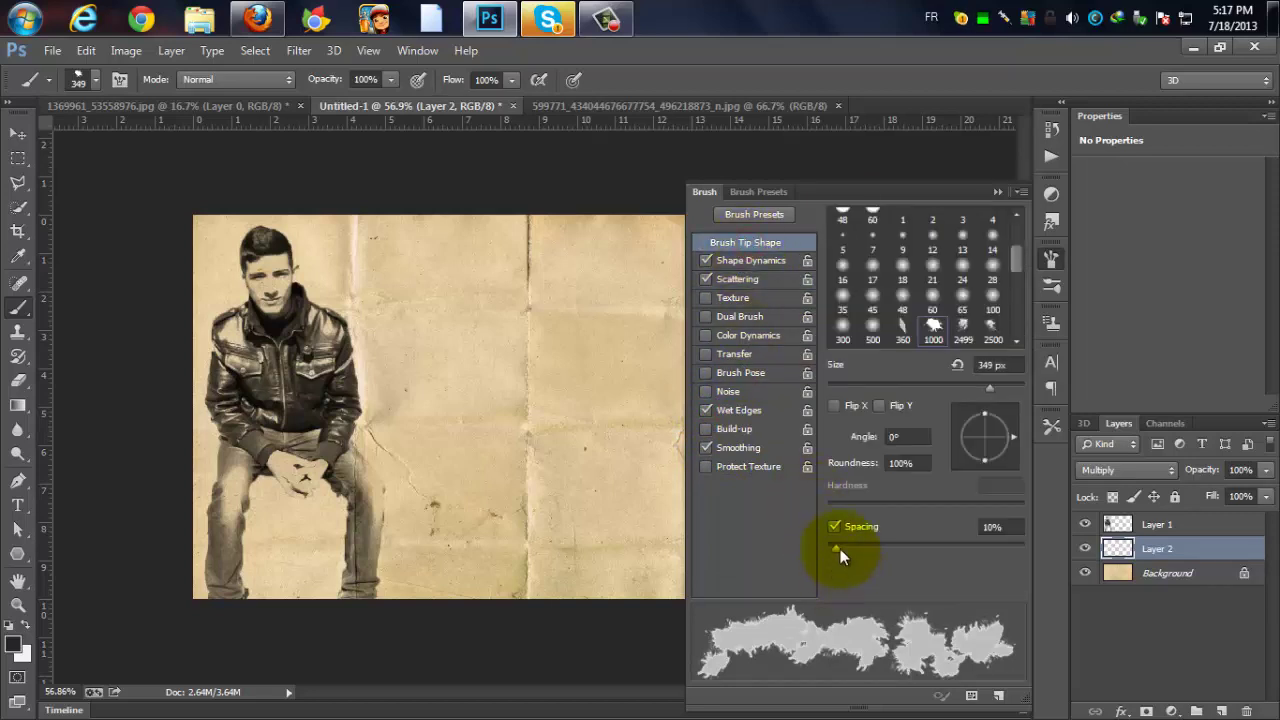
{"action": "left_click_drag", "start_coordinate": [839, 548], "coordinate": [854, 548]}
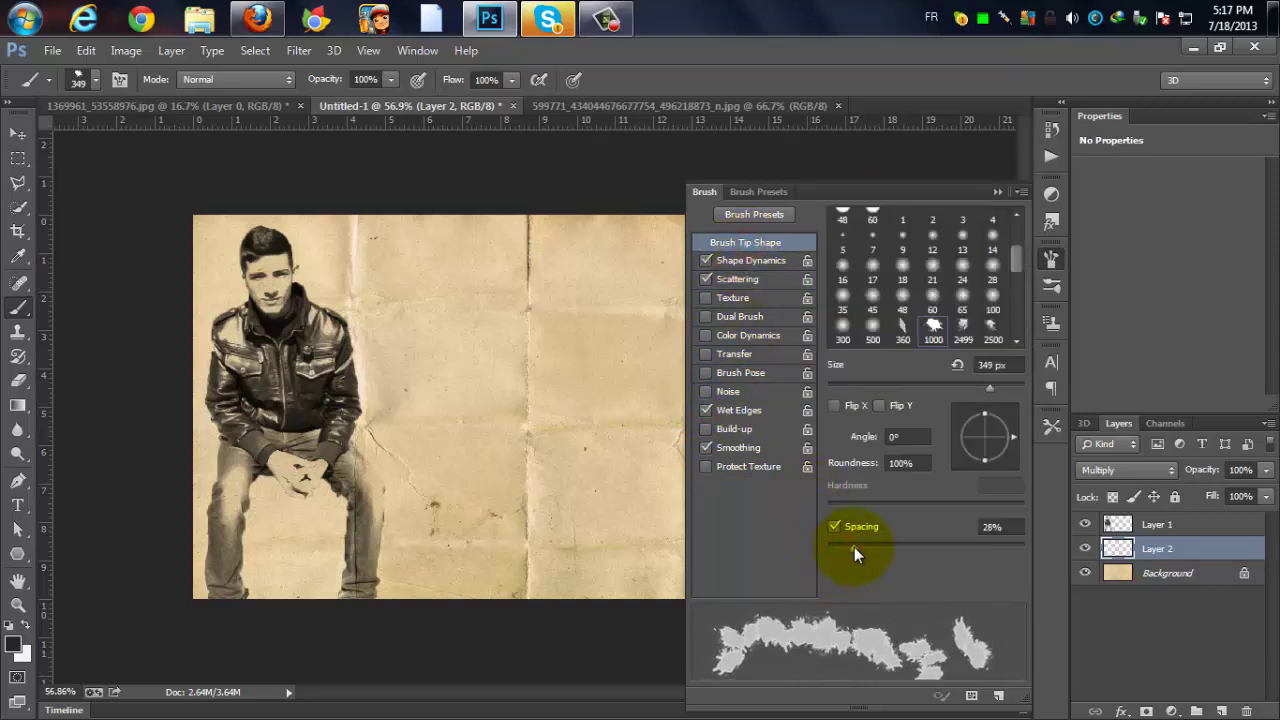
{"action": "left_click", "coordinate": [996, 193]}
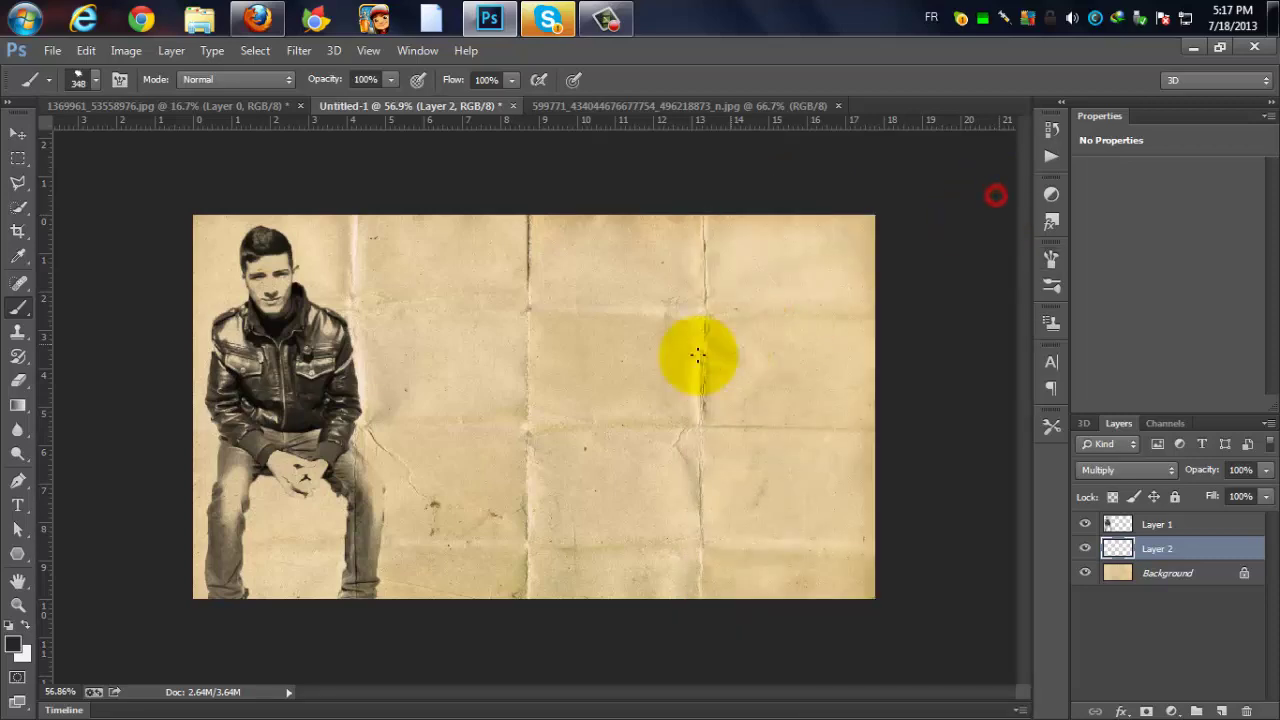
- Test the splatter brush on the right half of the paper and undo all the test marks
{"action": "mouse_move", "coordinate": [698, 355]}
{"action": "left_mouse_down"}
{"action": "mouse_move", "coordinate": [665, 420]}
{"action": "mouse_move", "coordinate": [655, 540]}
{"action": "left_mouse_up"}
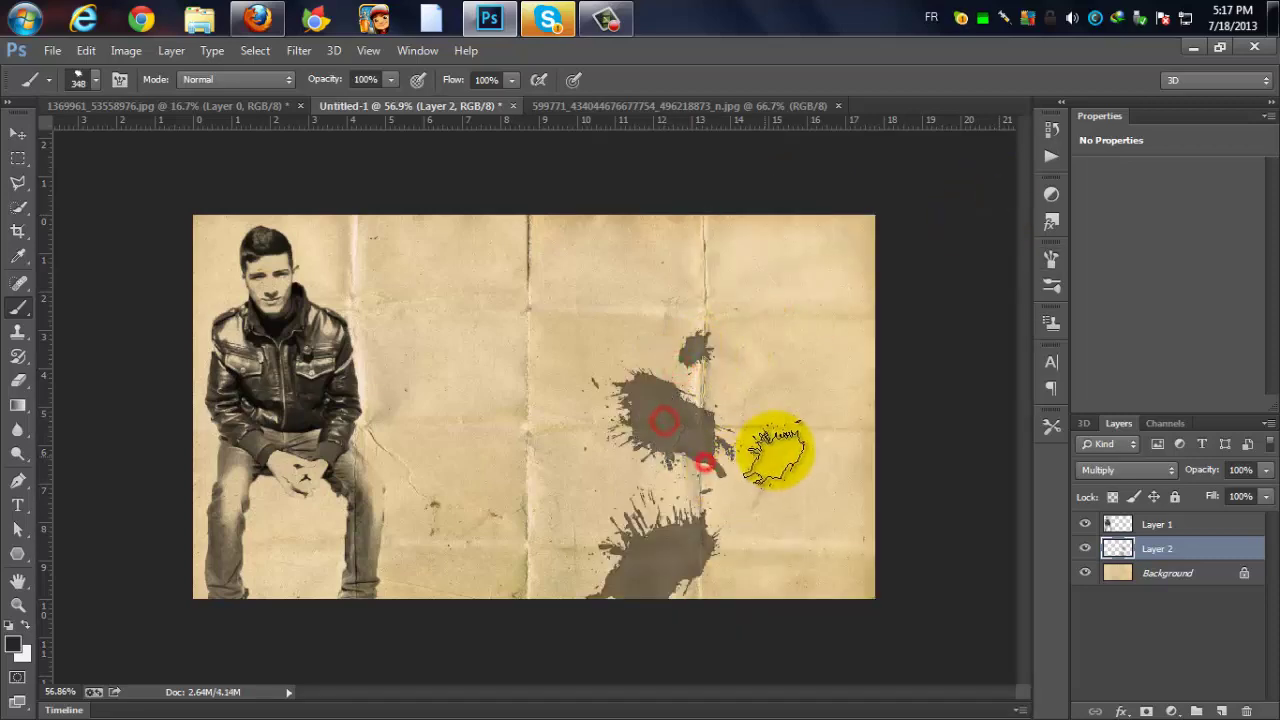
{"action": "left_click", "coordinate": [88, 50]}
{"action": "left_click", "coordinate": [117, 80]}
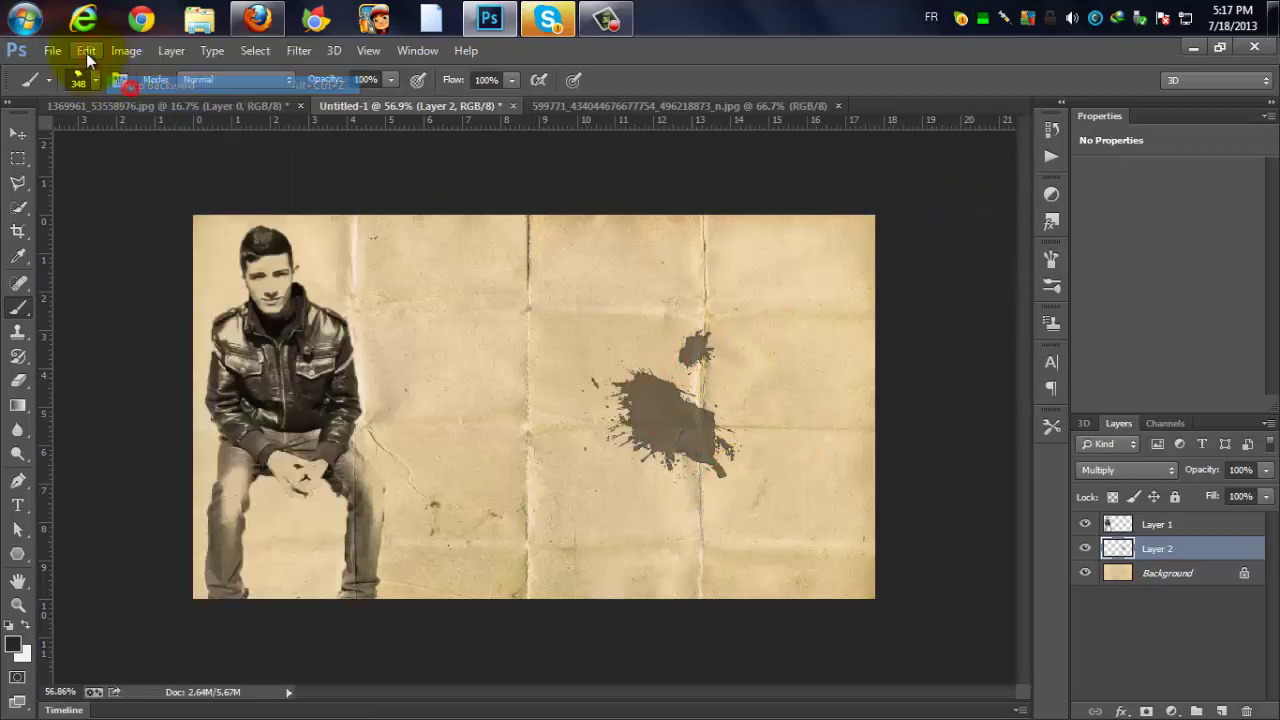
{"action": "left_click", "coordinate": [86, 52]}
{"action": "left_click", "coordinate": [122, 80]}
{"action": "left_click", "coordinate": [88, 50]}
{"action": "left_click", "coordinate": [120, 80]}
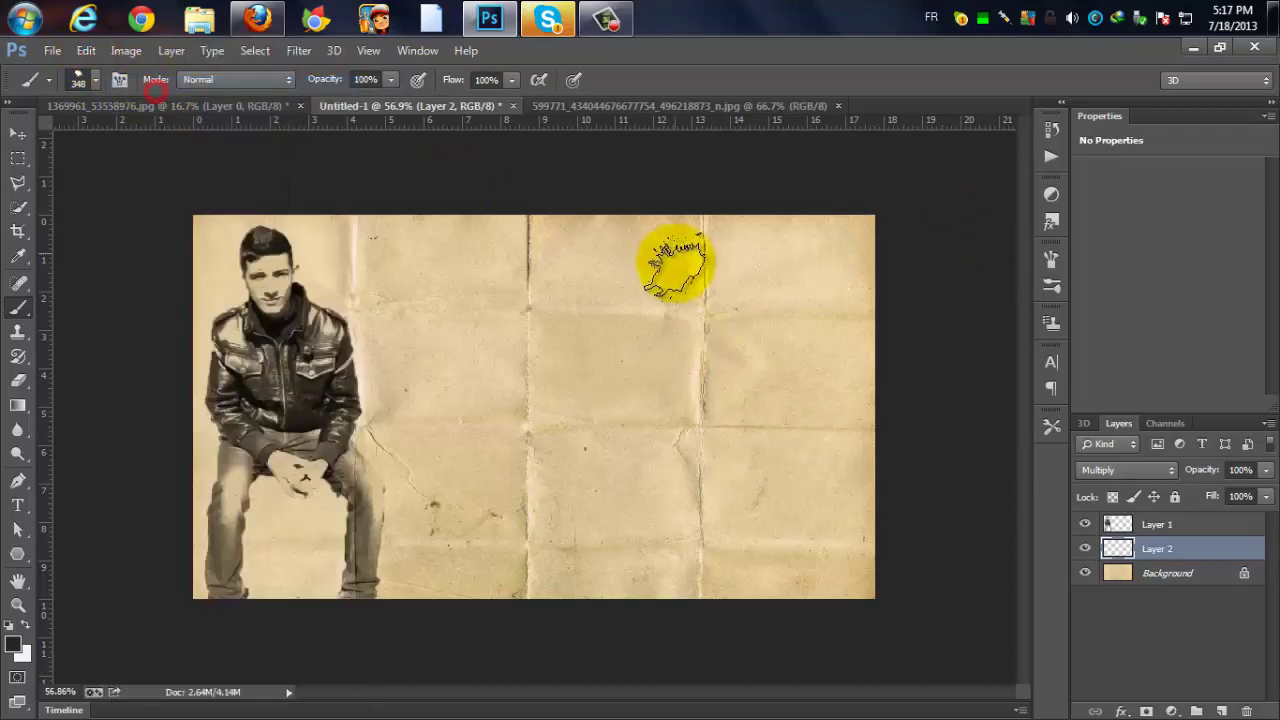
- Clip Layer 1 with the man to Layer 2 using a clipping mask
{"action": "left_click", "coordinate": [1176, 530]}
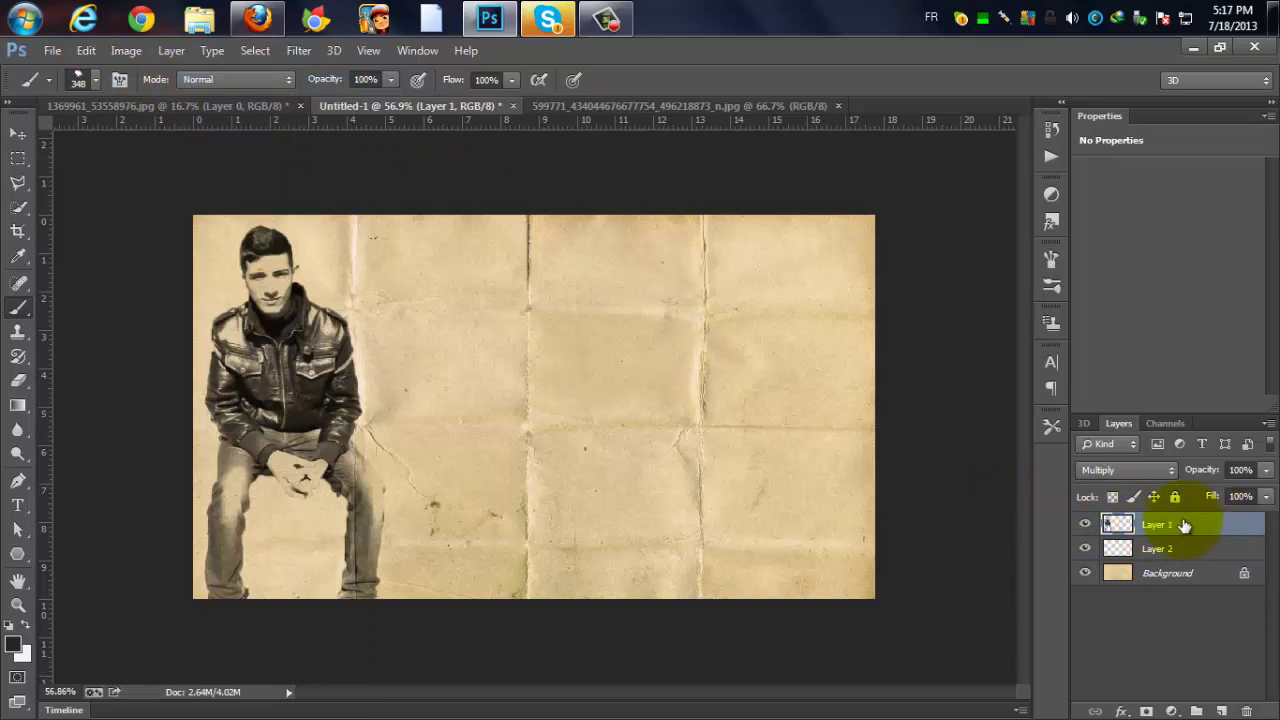
{"action": "right_click", "coordinate": [1230, 523]}
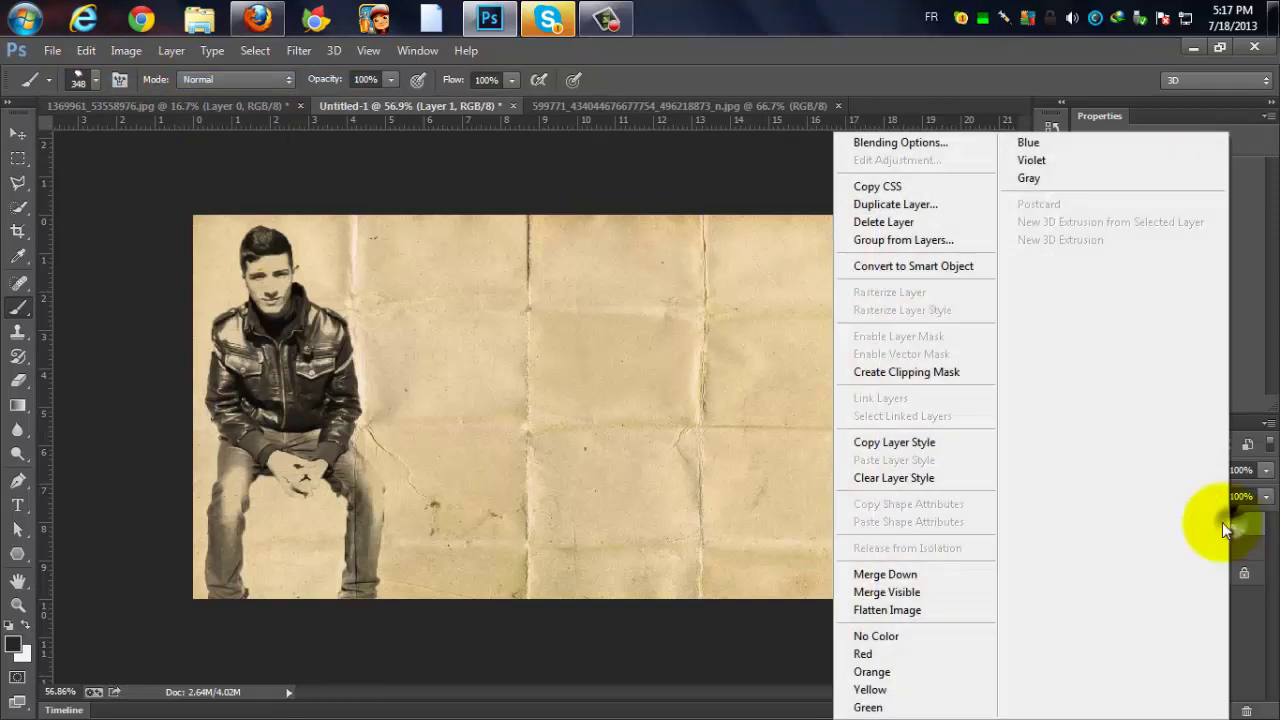
{"action": "left_click", "coordinate": [943, 373]}
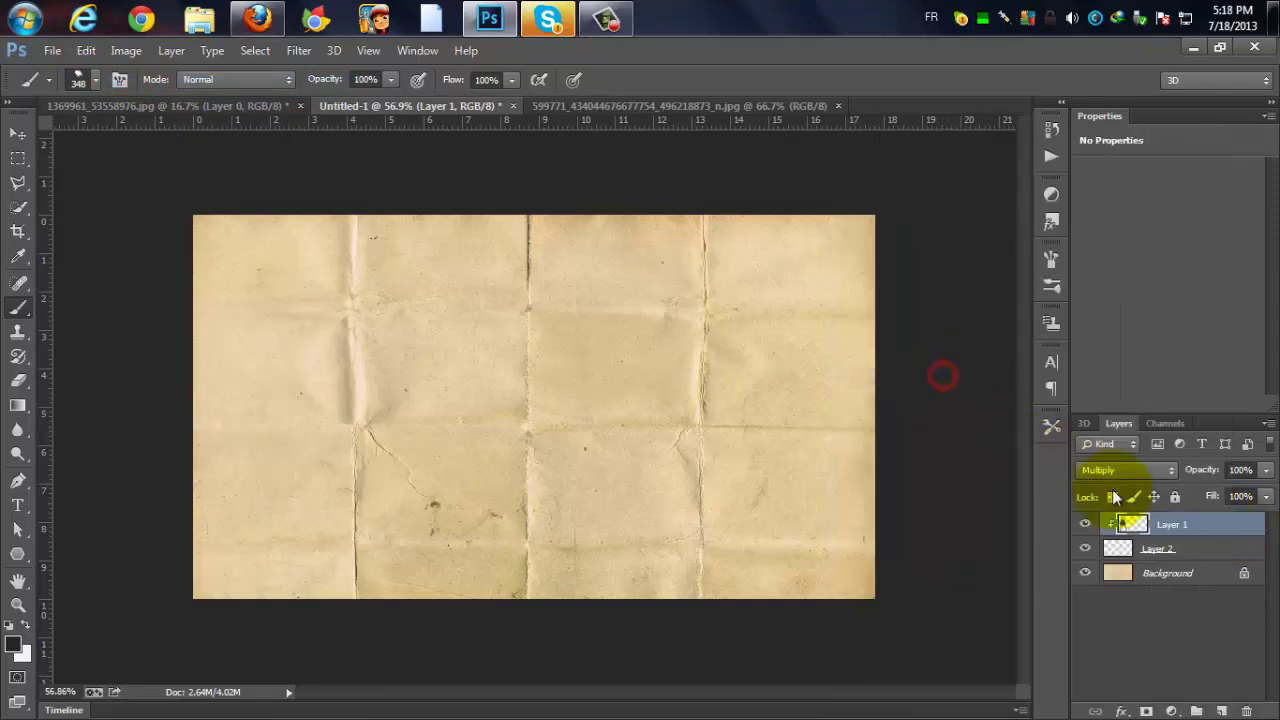
- Paint overlapping ink splatters on Layer 2 across the left third of the paper to cover the man's whole figure
{"action": "left_click", "coordinate": [1207, 556]}
{"action": "left_click", "coordinate": [292, 482]}
{"action": "left_click", "coordinate": [262, 290]}
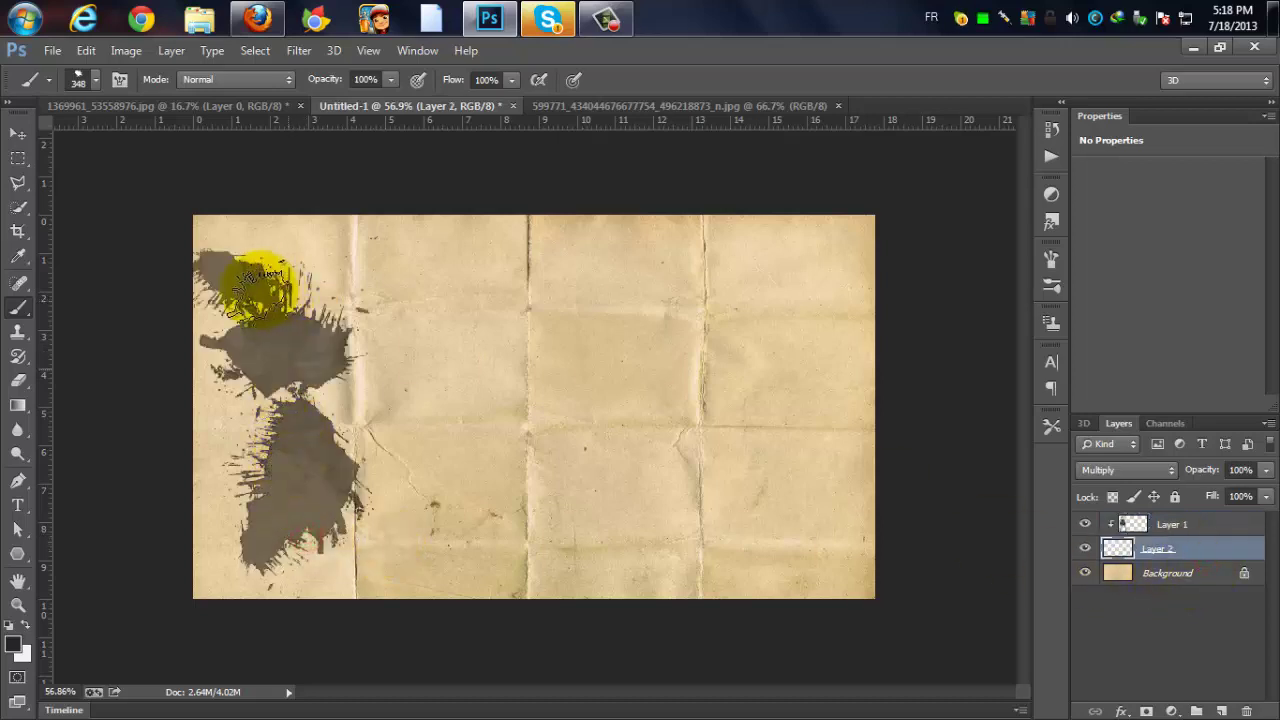
{"action": "left_click", "coordinate": [251, 484]}
{"action": "left_click", "coordinate": [240, 233]}
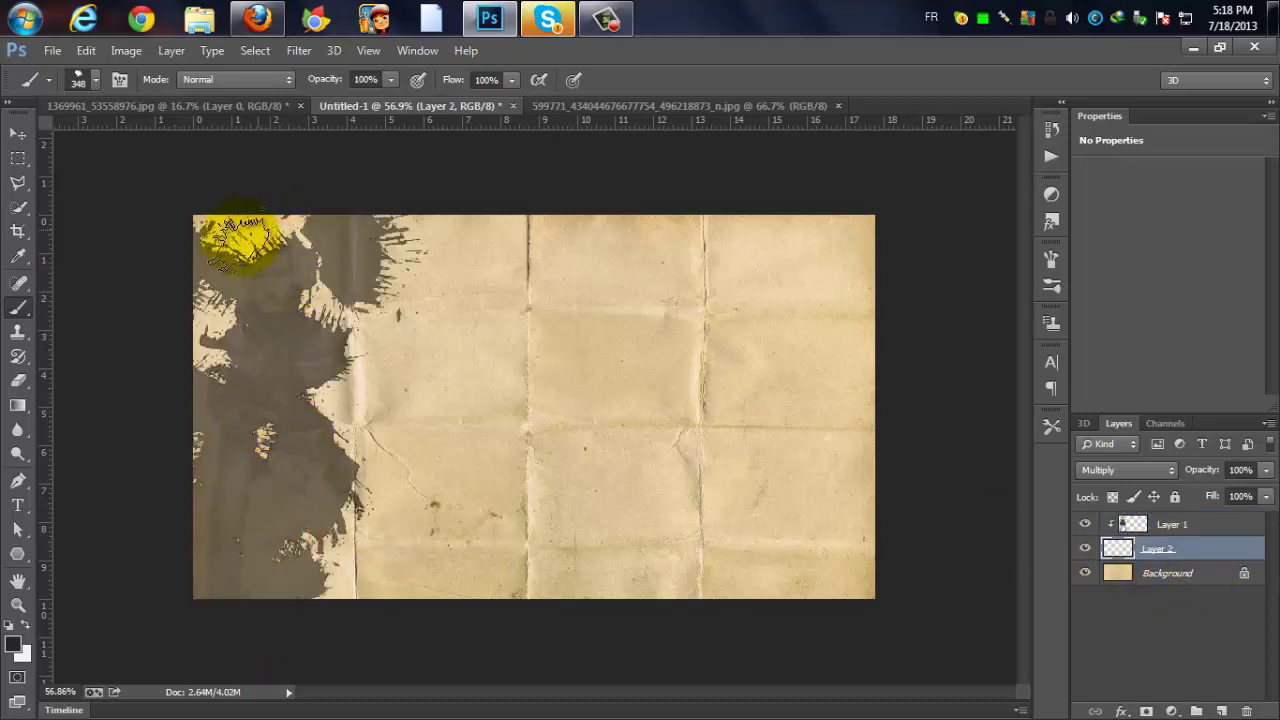
{"action": "mouse_move", "coordinate": [240, 240]}
{"action": "left_mouse_down"}
{"action": "mouse_move", "coordinate": [223, 302]}
{"action": "mouse_move", "coordinate": [252, 555]}
{"action": "mouse_move", "coordinate": [285, 605]}
{"action": "mouse_move", "coordinate": [340, 403]}
{"action": "mouse_move", "coordinate": [357, 455]}
{"action": "mouse_move", "coordinate": [357, 580]}
{"action": "left_mouse_up"}
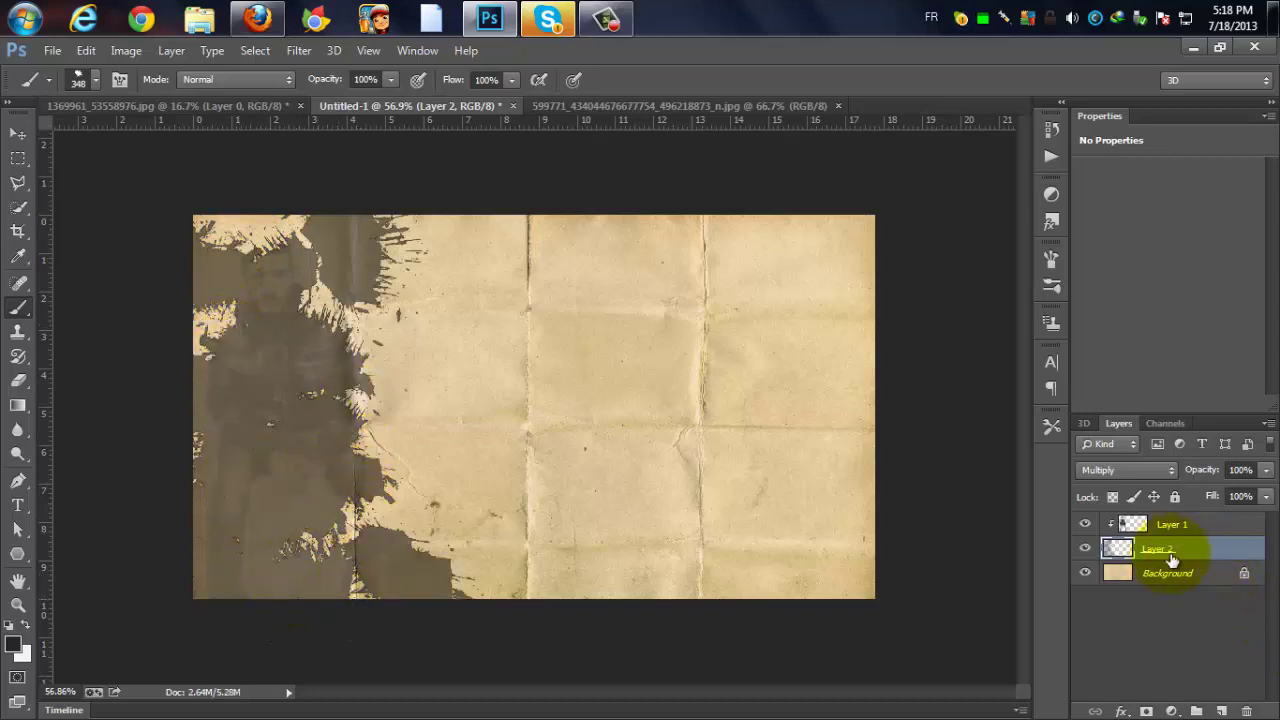
{"action": "left_click", "coordinate": [345, 515]}
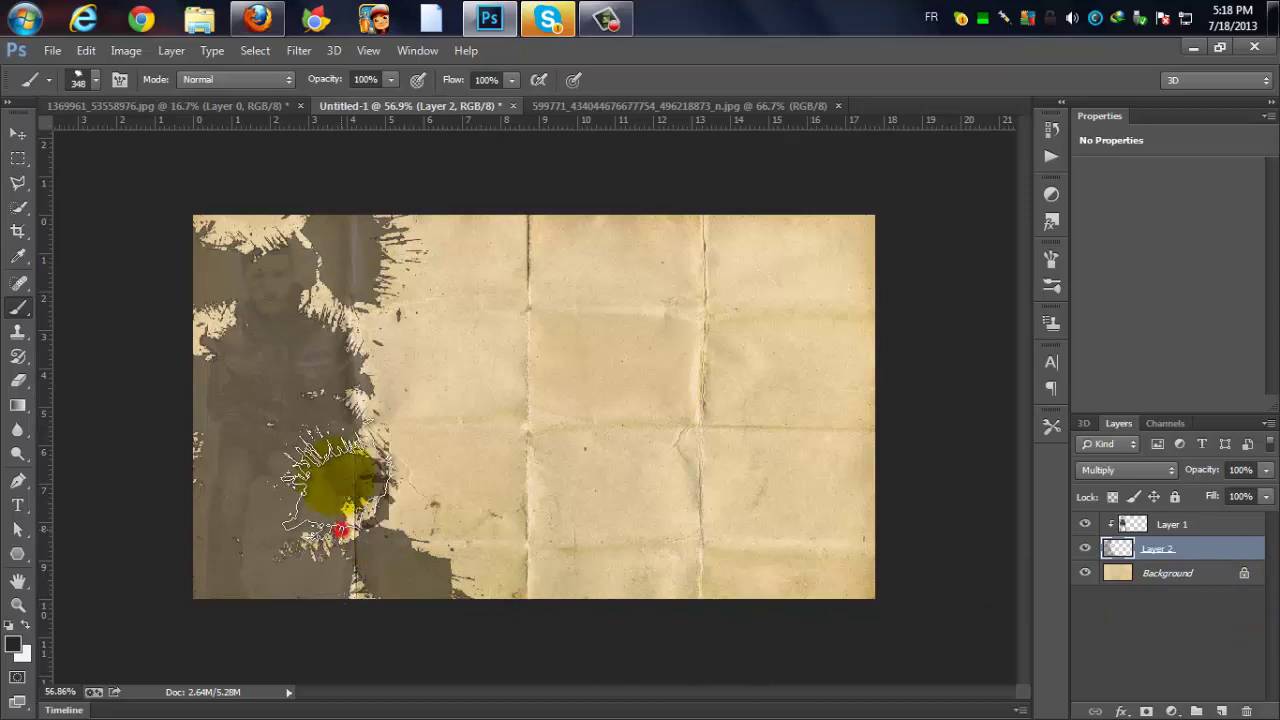
{"action": "left_click", "coordinate": [395, 460]}
{"action": "left_click", "coordinate": [350, 470]}
{"action": "left_click", "coordinate": [330, 565]}
{"action": "left_click", "coordinate": [265, 265]}
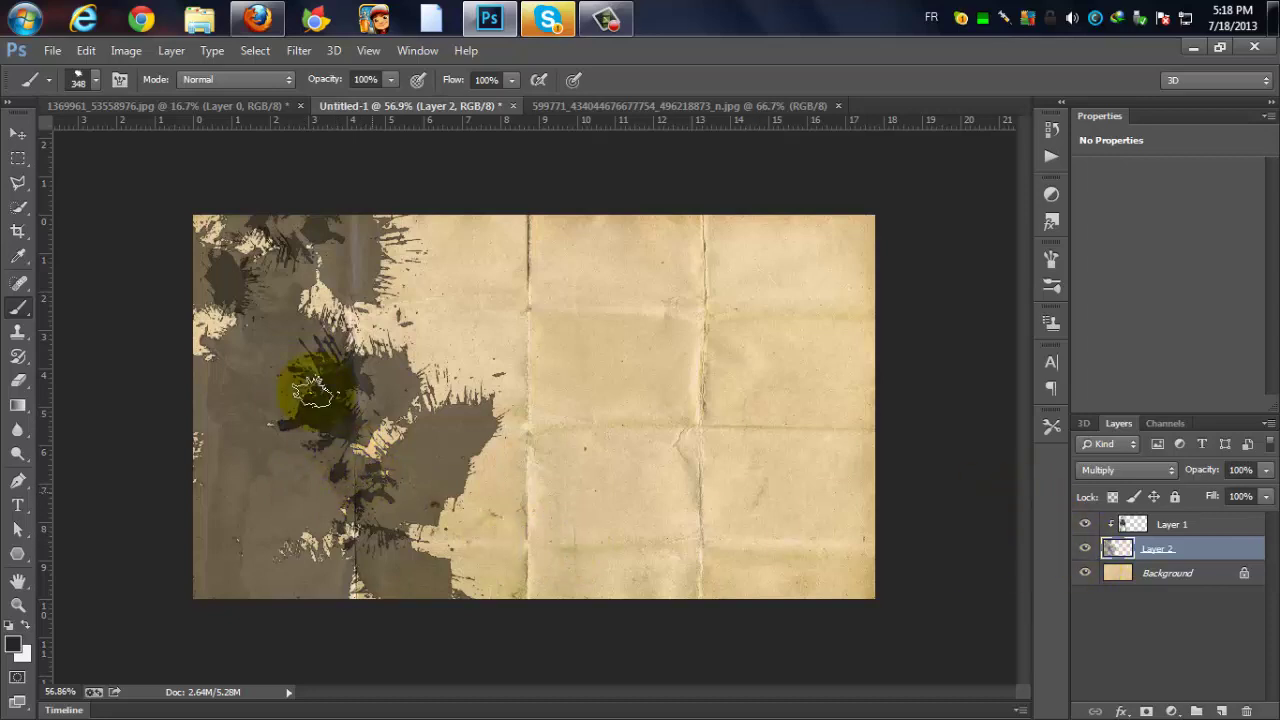
{"action": "left_click", "coordinate": [384, 298]}
{"action": "mouse_move", "coordinate": [372, 578]}
{"action": "left_mouse_down"}
{"action": "mouse_move", "coordinate": [351, 612]}
{"action": "mouse_move", "coordinate": [214, 451]}
{"action": "mouse_move", "coordinate": [265, 283]}
{"action": "left_mouse_up"}
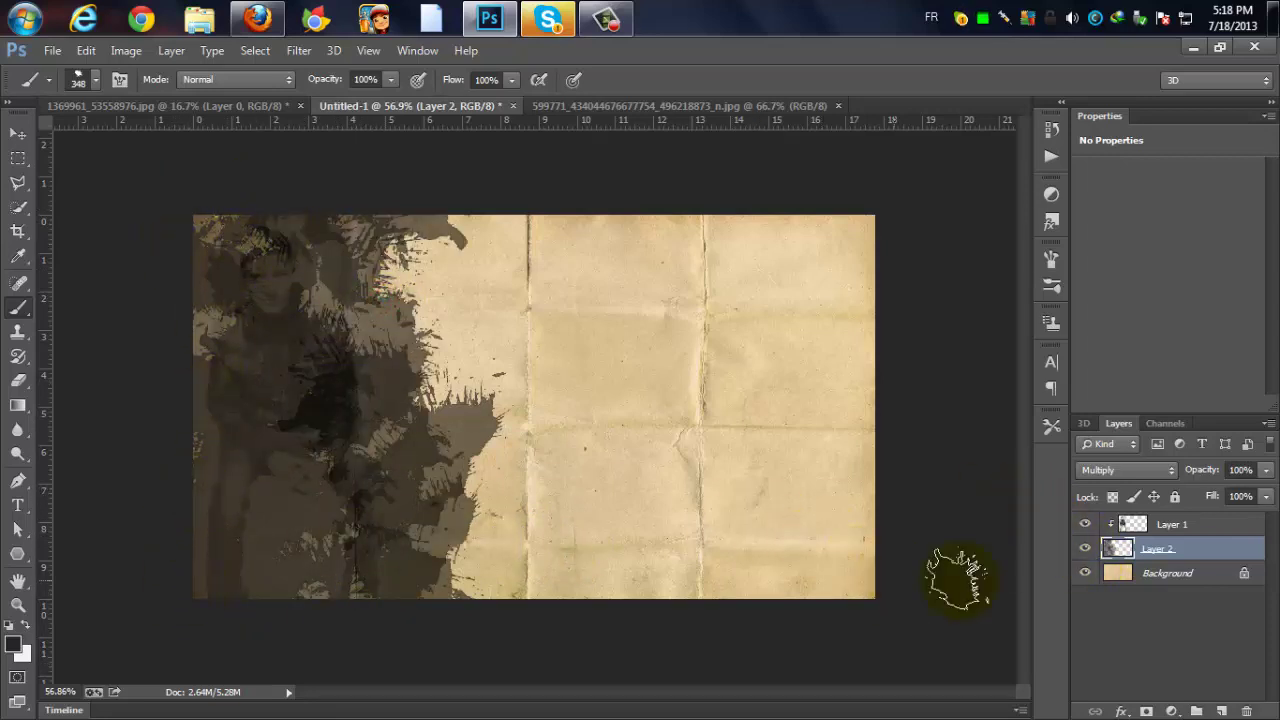
- Add a new layer above Layer 1 and clip it to the splatter layer with a clipping mask
{"action": "left_click", "coordinate": [1222, 711]}
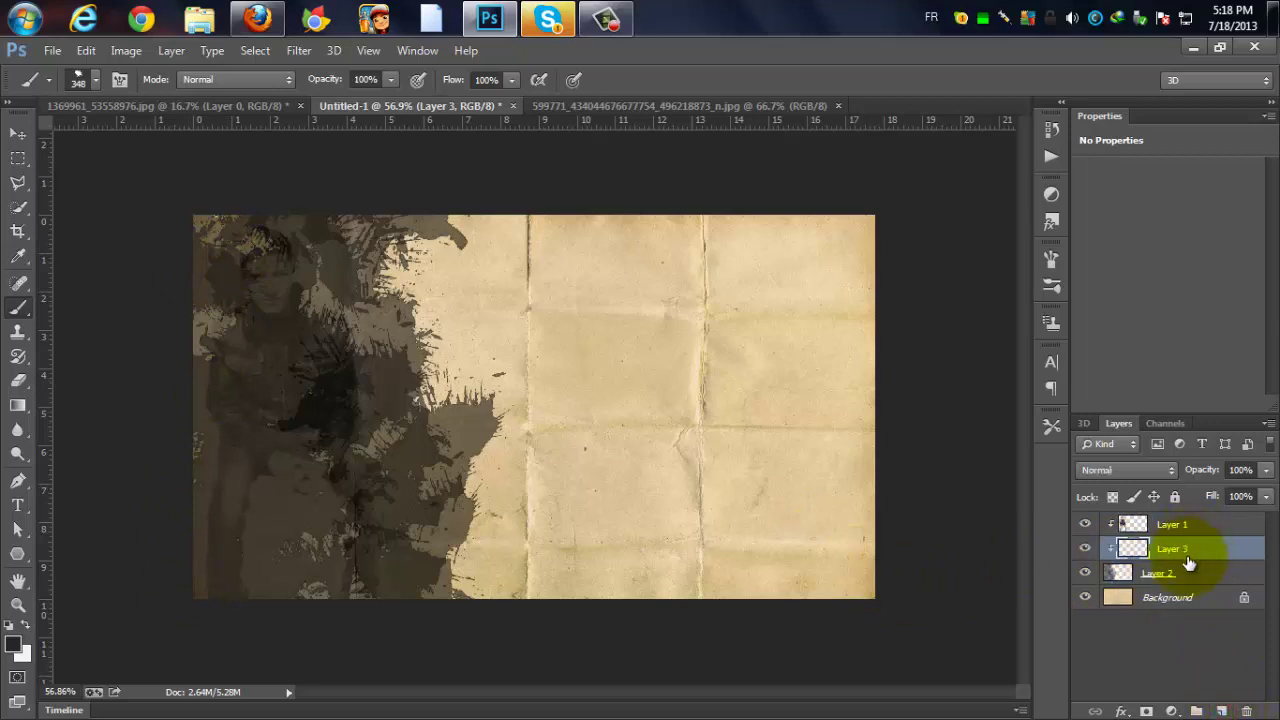
{"action": "key", "text": "ctrl+z"}
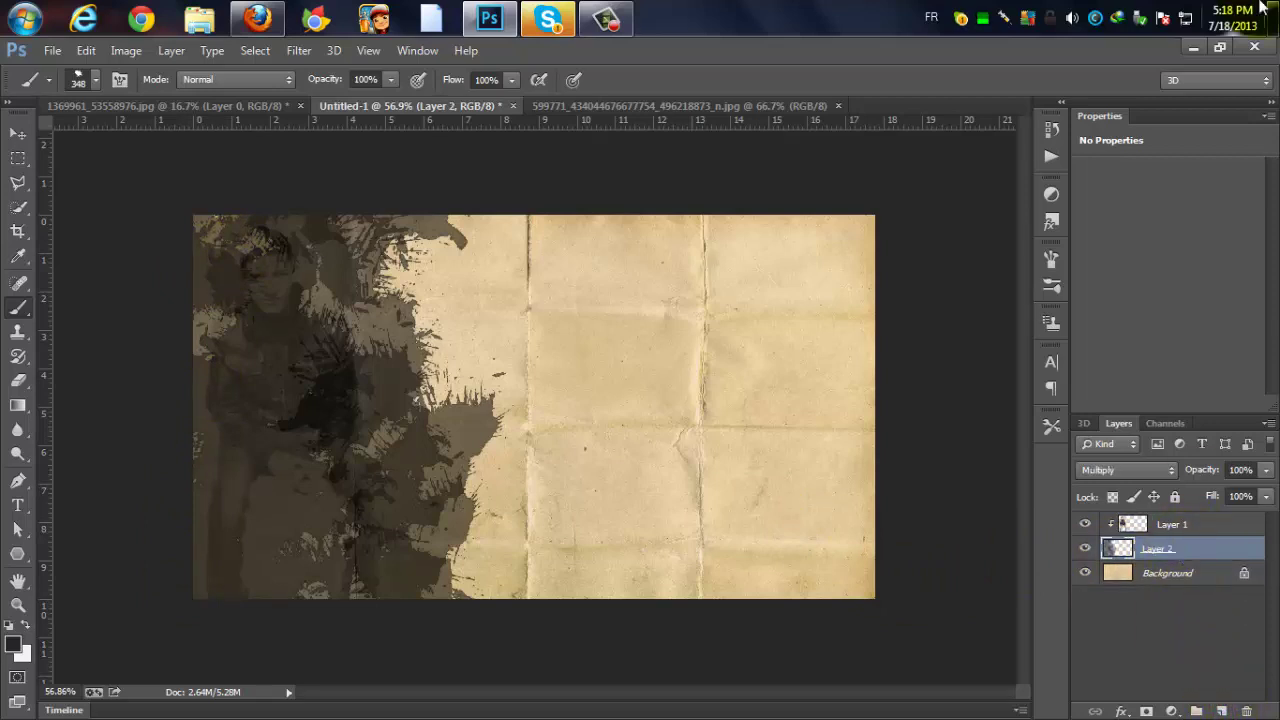
{"action": "left_click", "coordinate": [1201, 529]}
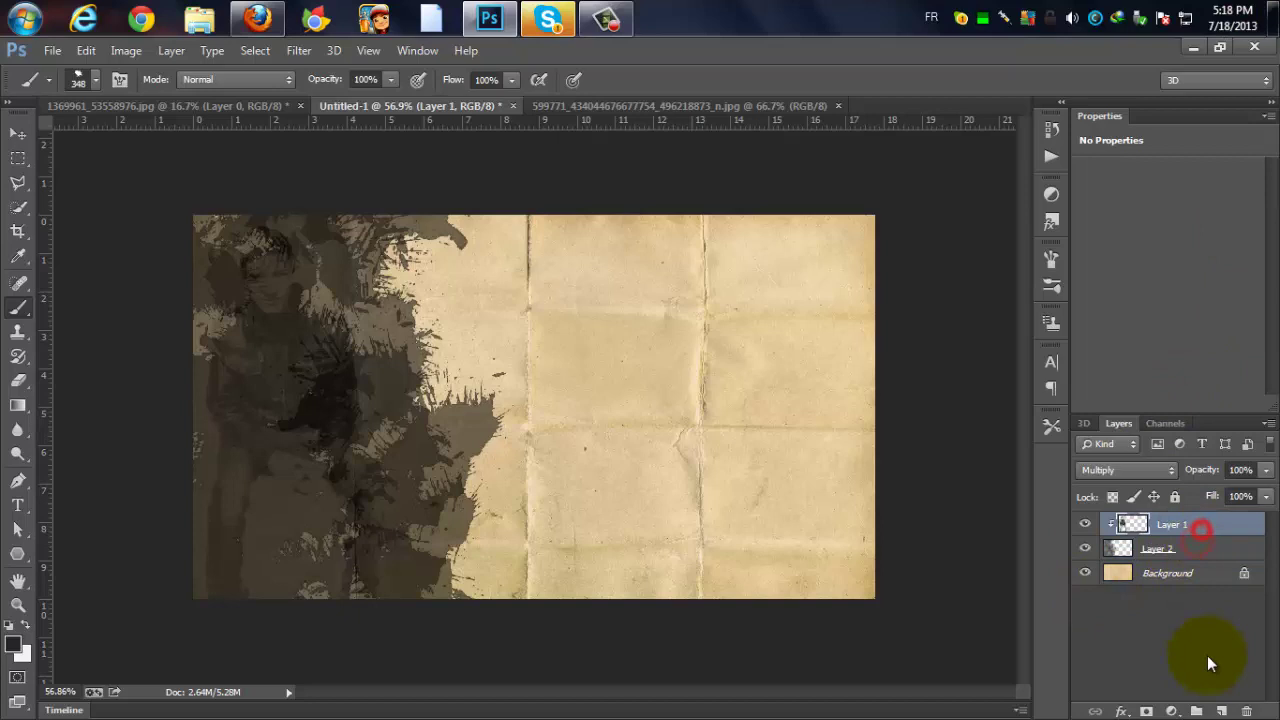
{"action": "left_click", "coordinate": [1222, 711]}
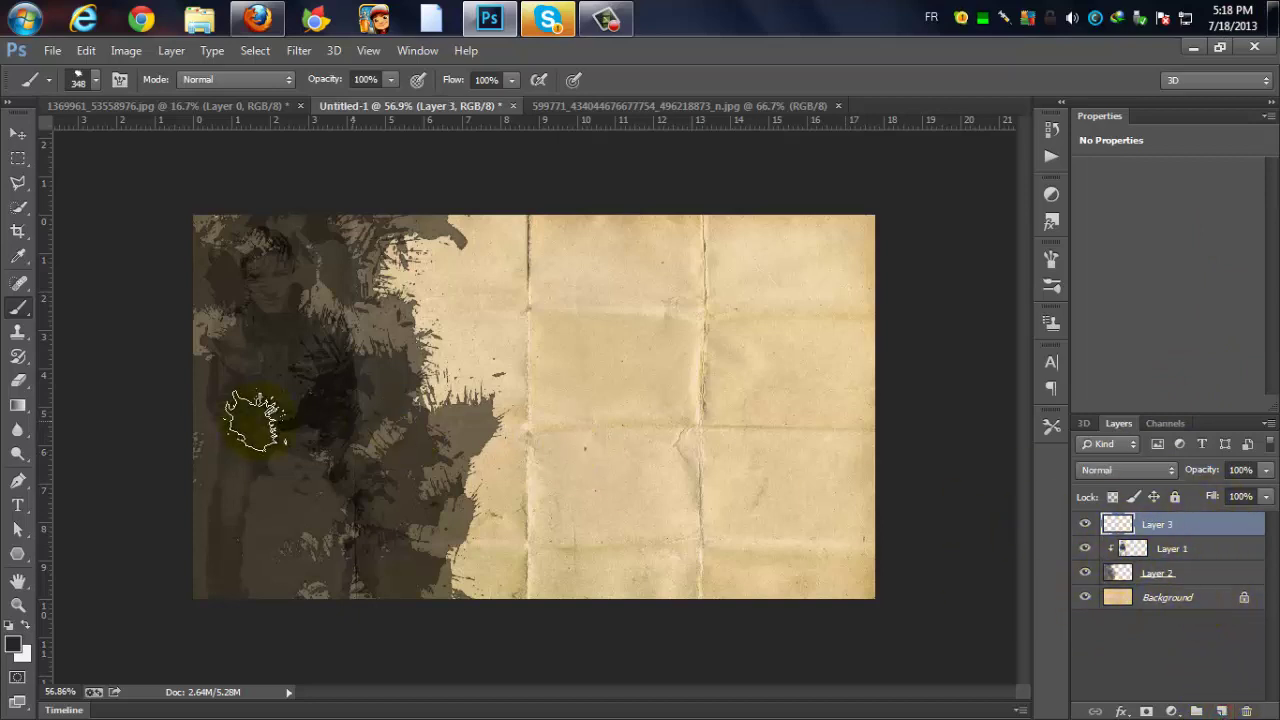
{"action": "right_click", "coordinate": [1219, 528]}
{"action": "left_click", "coordinate": [900, 372]}
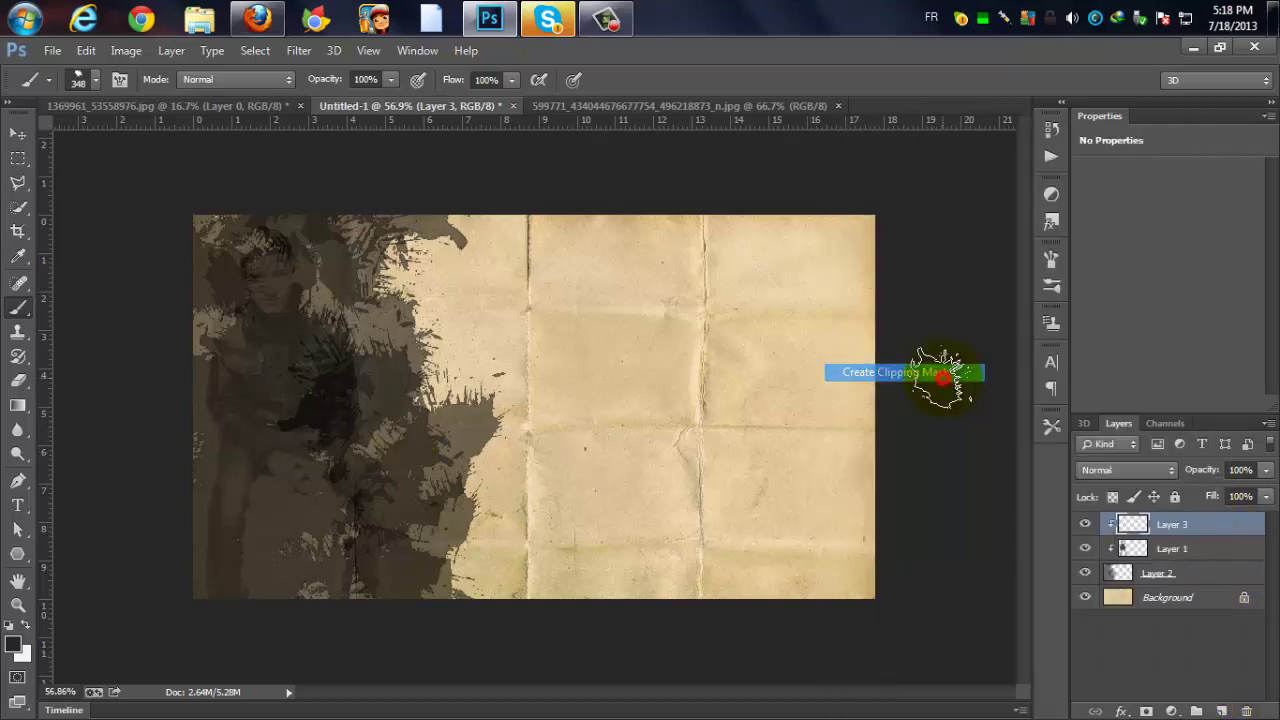
- With the Gradient tool, replace the gradient presets with the Spectrums set without saving the old ones, and display them as small thumbnails
{"action": "left_click", "coordinate": [20, 405]}
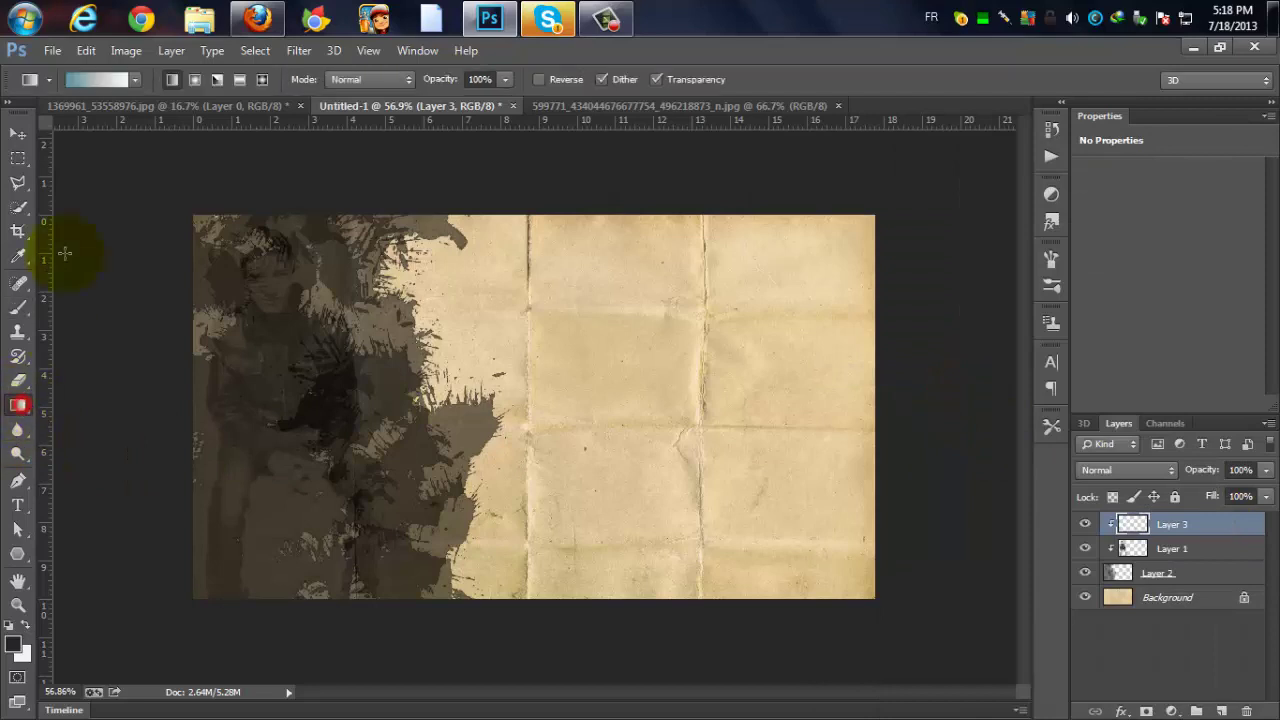
{"action": "left_click", "coordinate": [134, 82]}
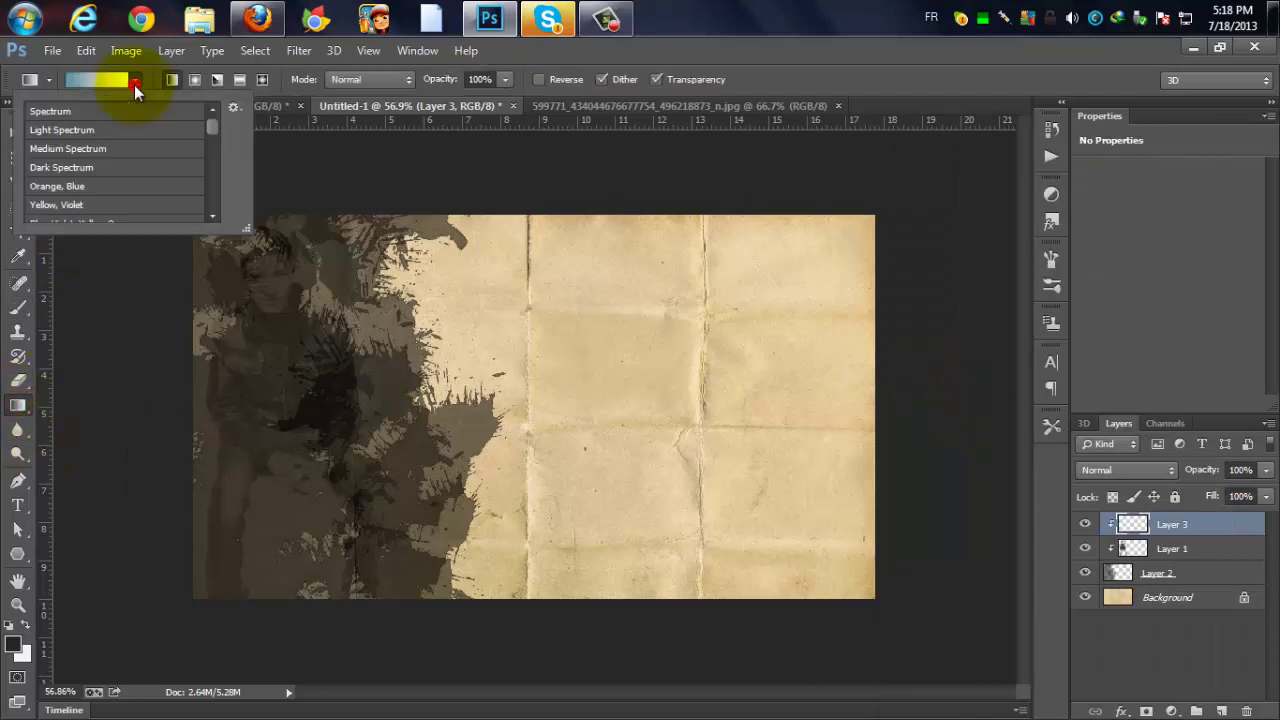
{"action": "left_click", "coordinate": [234, 106]}
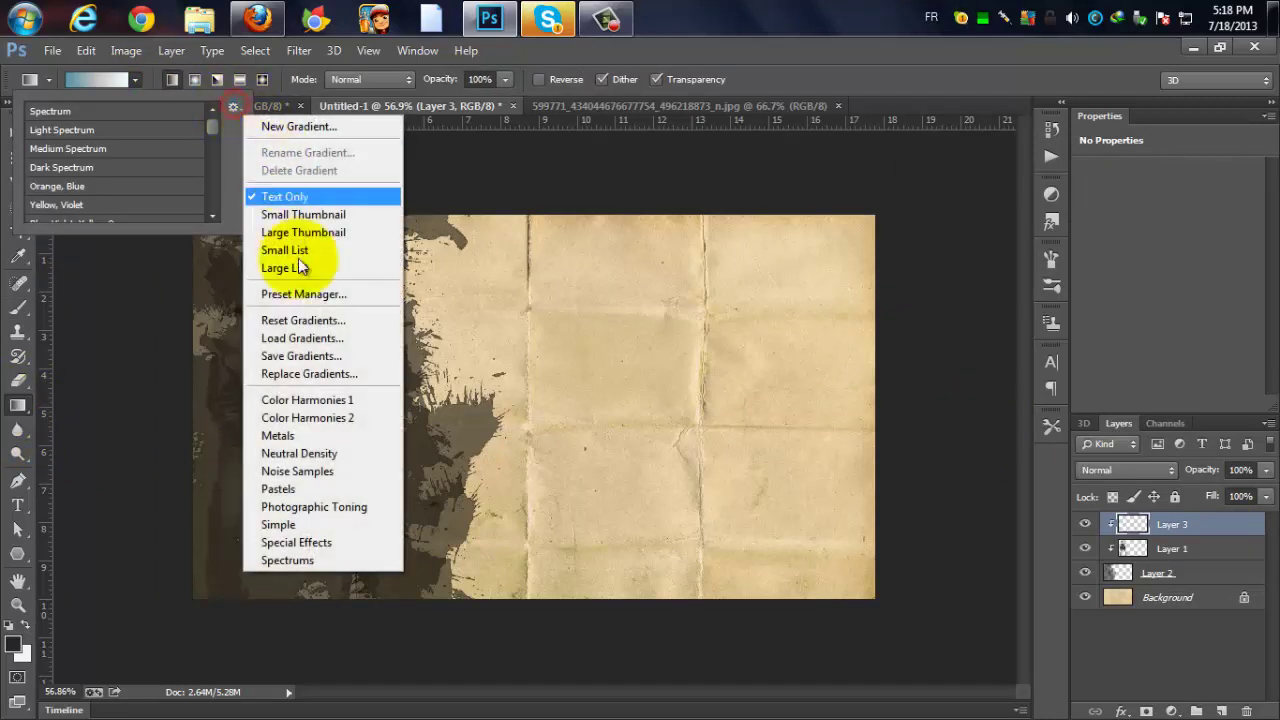
{"action": "left_click", "coordinate": [276, 561]}
{"action": "left_click", "coordinate": [558, 314]}
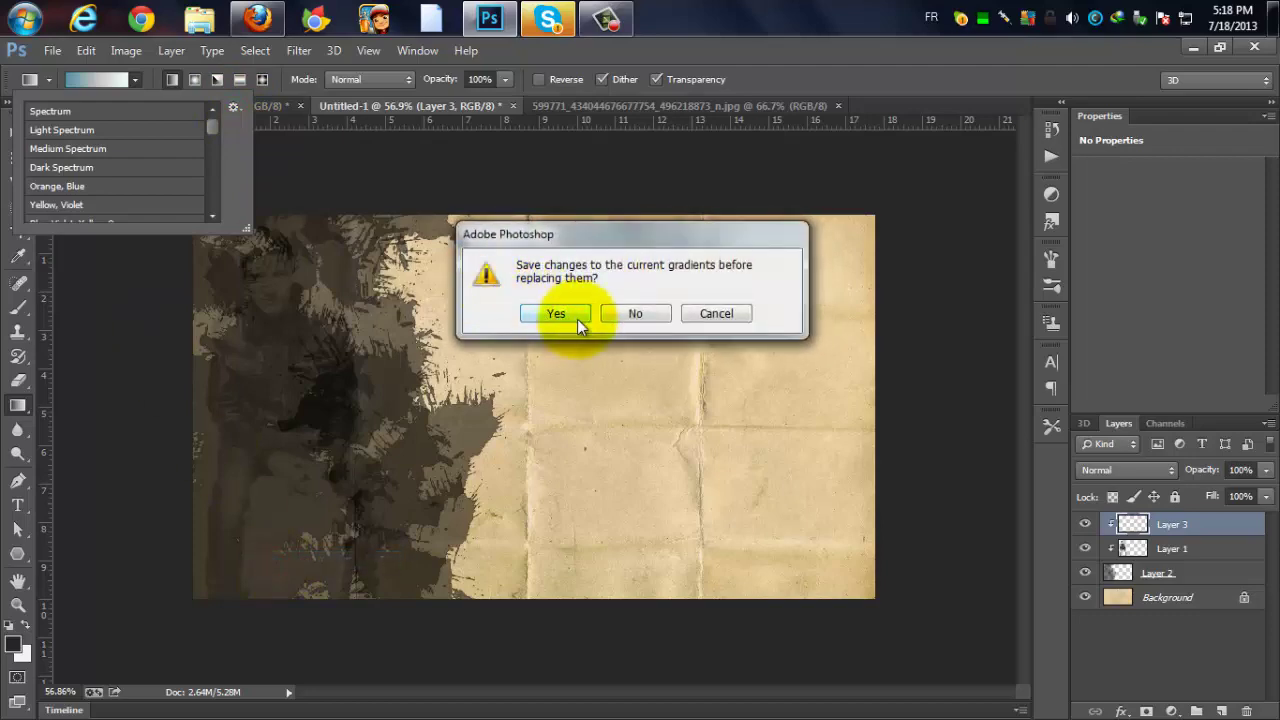
{"action": "left_click", "coordinate": [556, 314]}
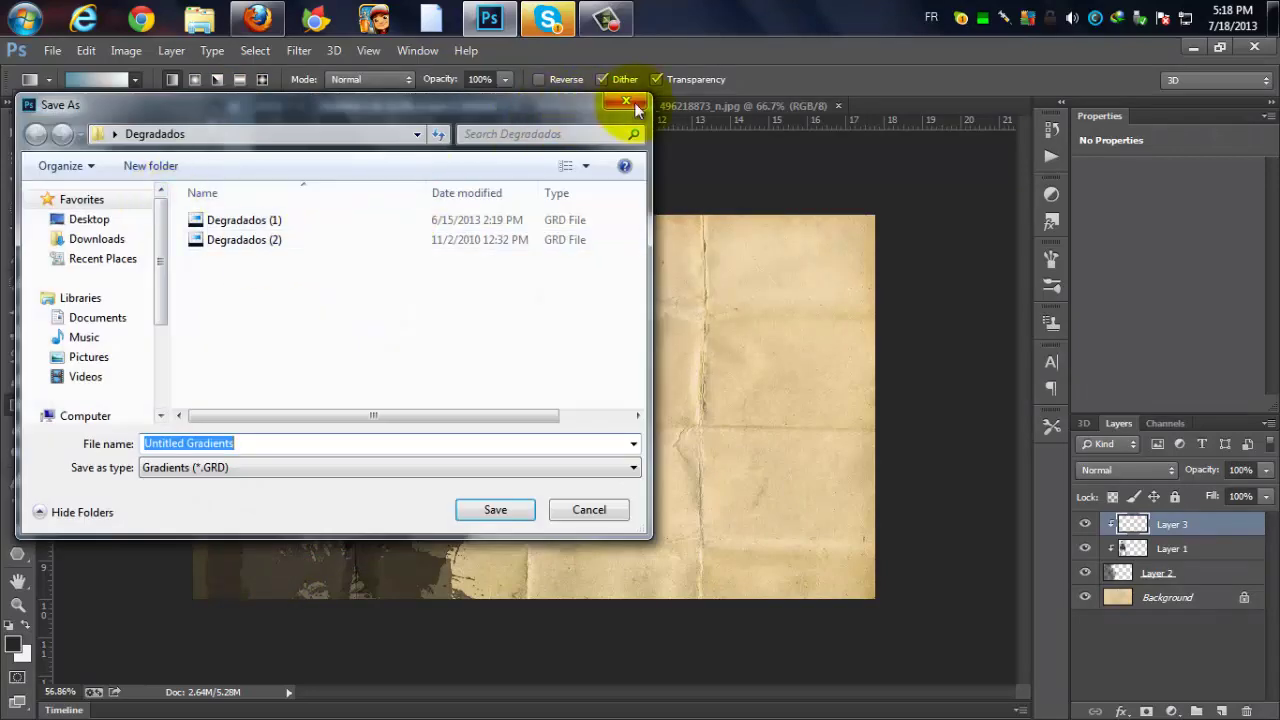
{"action": "left_click", "coordinate": [638, 104]}
{"action": "left_click", "coordinate": [233, 107]}
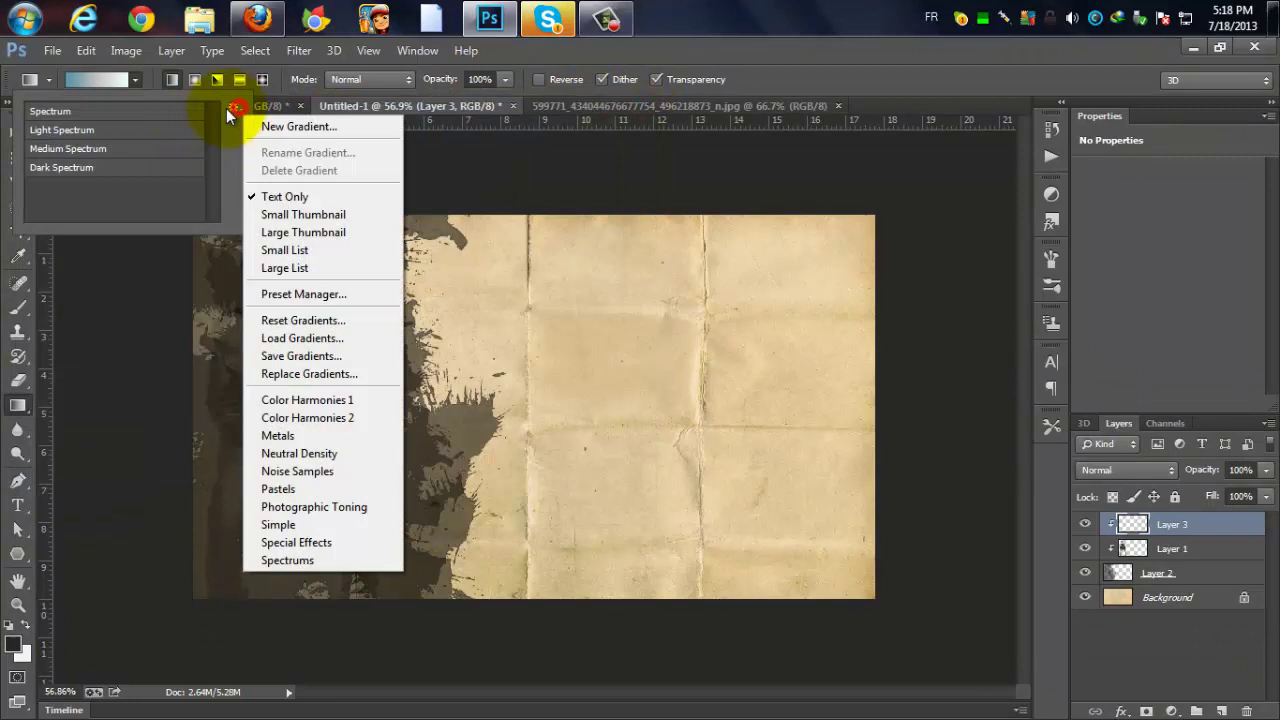
{"action": "left_click", "coordinate": [294, 214]}
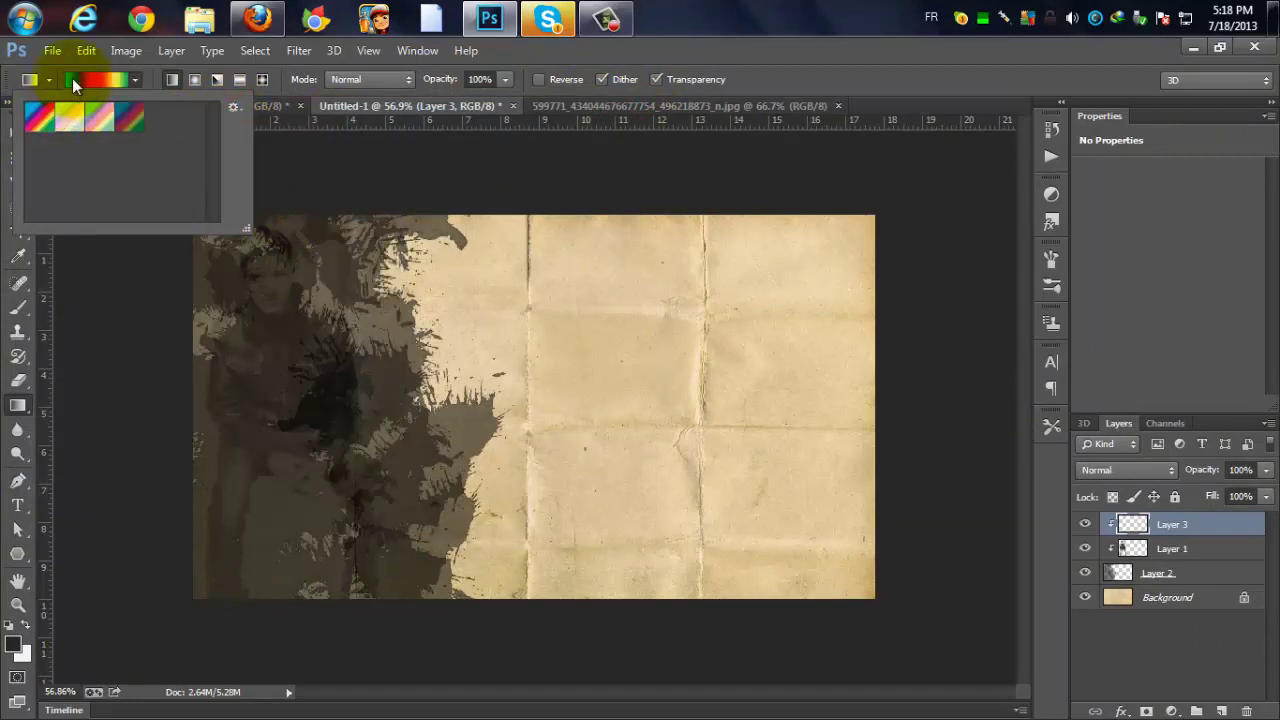
- Draw a spectrum gradient diagonally down and left across the splatters on Layer 3, and set the layer's blend mode to Screen
{"action": "left_click", "coordinate": [432, 296]}
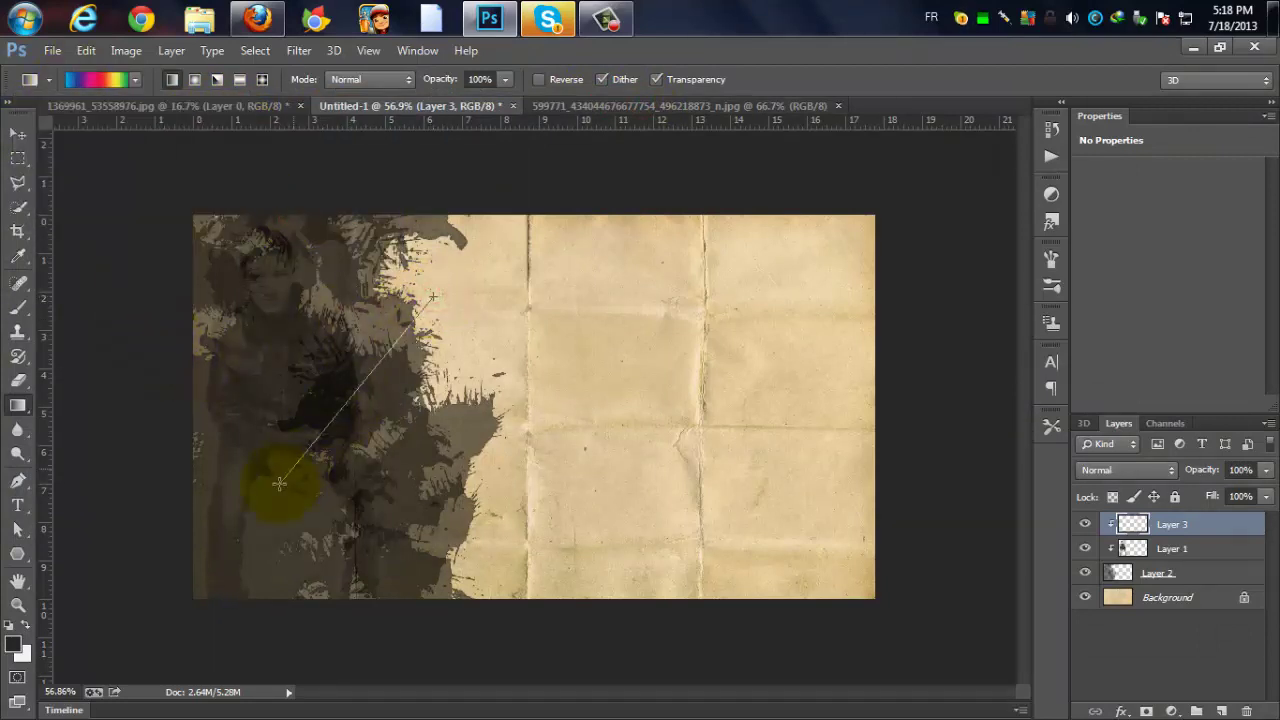
{"action": "left_click_drag", "start_coordinate": [279, 483], "coordinate": [279, 483]}
{"action": "left_click", "coordinate": [1143, 472]}
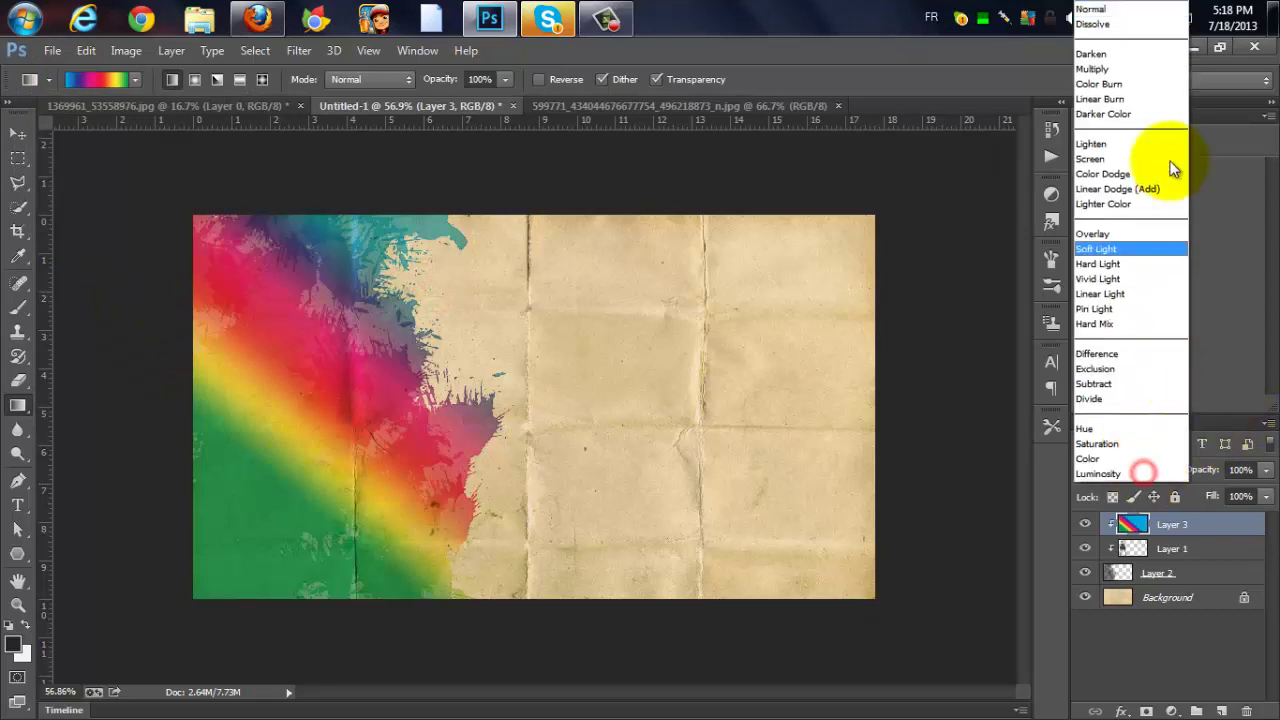
{"action": "left_click", "coordinate": [1103, 160]}
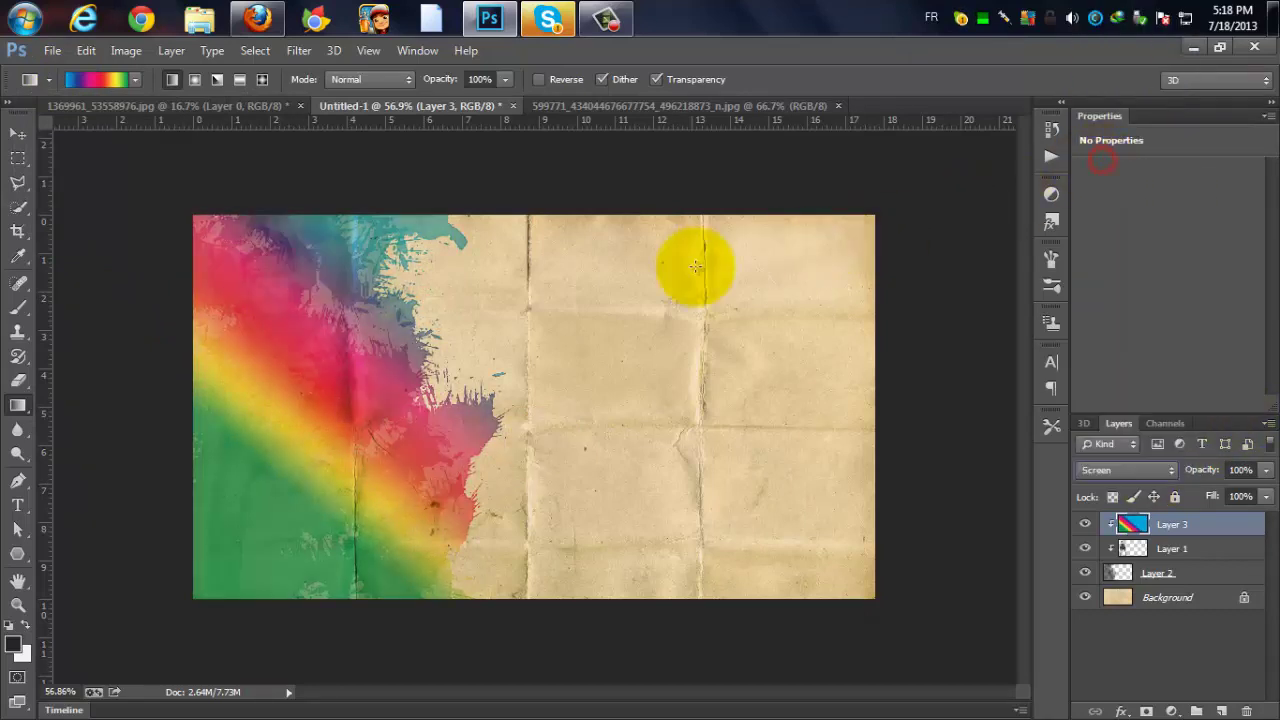
- Redraw the spectrum gradient on Layer 3 diagonally from the man's upper body to below the paper's lower edge
{"action": "left_click_drag", "start_coordinate": [248, 246], "coordinate": [486, 551]}
{"action": "left_click_drag", "start_coordinate": [293, 366], "coordinate": [680, 643]}
{"action": "left_click_drag", "start_coordinate": [289, 336], "coordinate": [703, 643]}
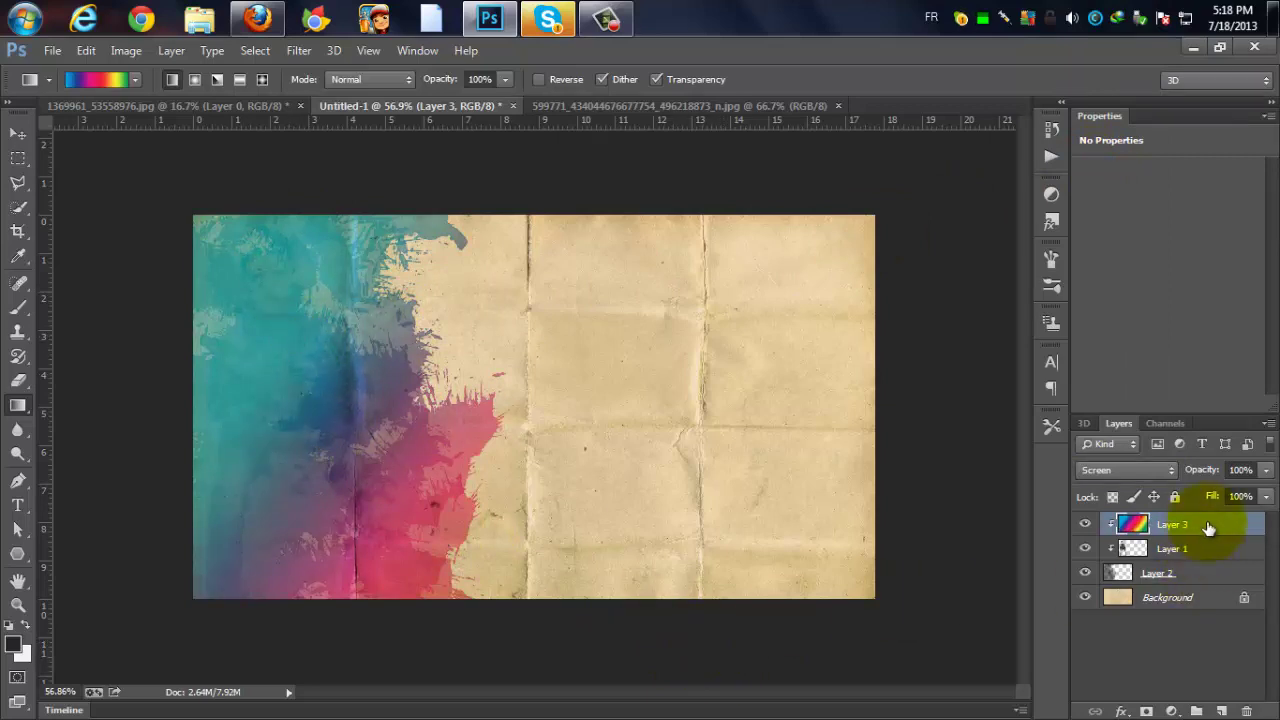
- Move Layer 3 beneath Layer 1 and redraw its spectrum gradient steeply downward from the man's head to below the paper's lower edge
{"action": "left_click_drag", "start_coordinate": [1208, 528], "coordinate": [1214, 560]}
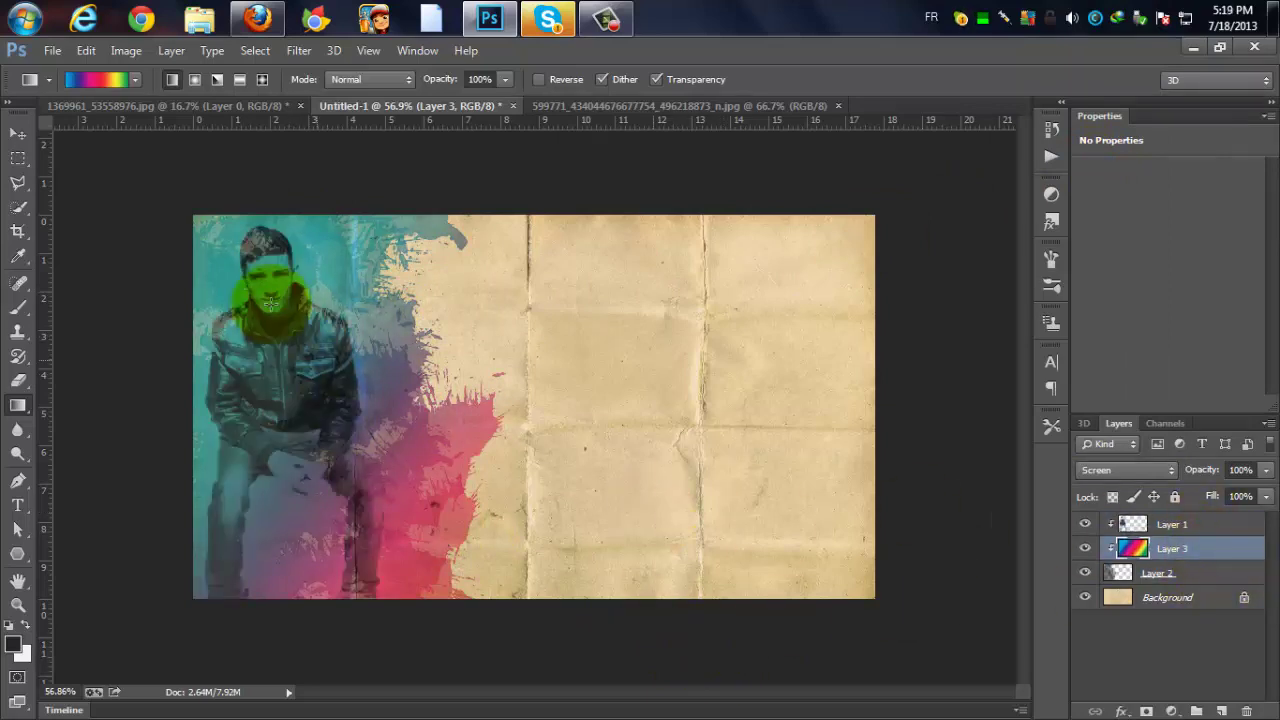
{"action": "left_click_drag", "start_coordinate": [217, 243], "coordinate": [680, 595]}
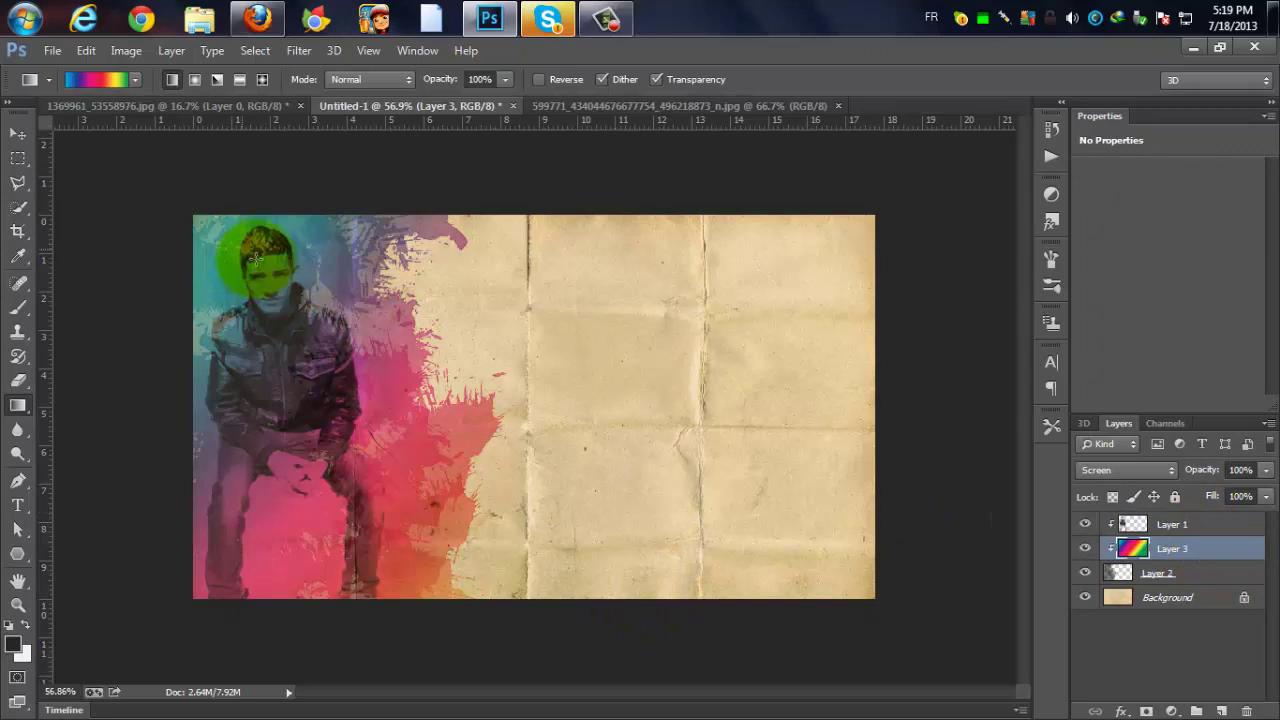
{"action": "left_click_drag", "start_coordinate": [256, 258], "coordinate": [416, 633]}
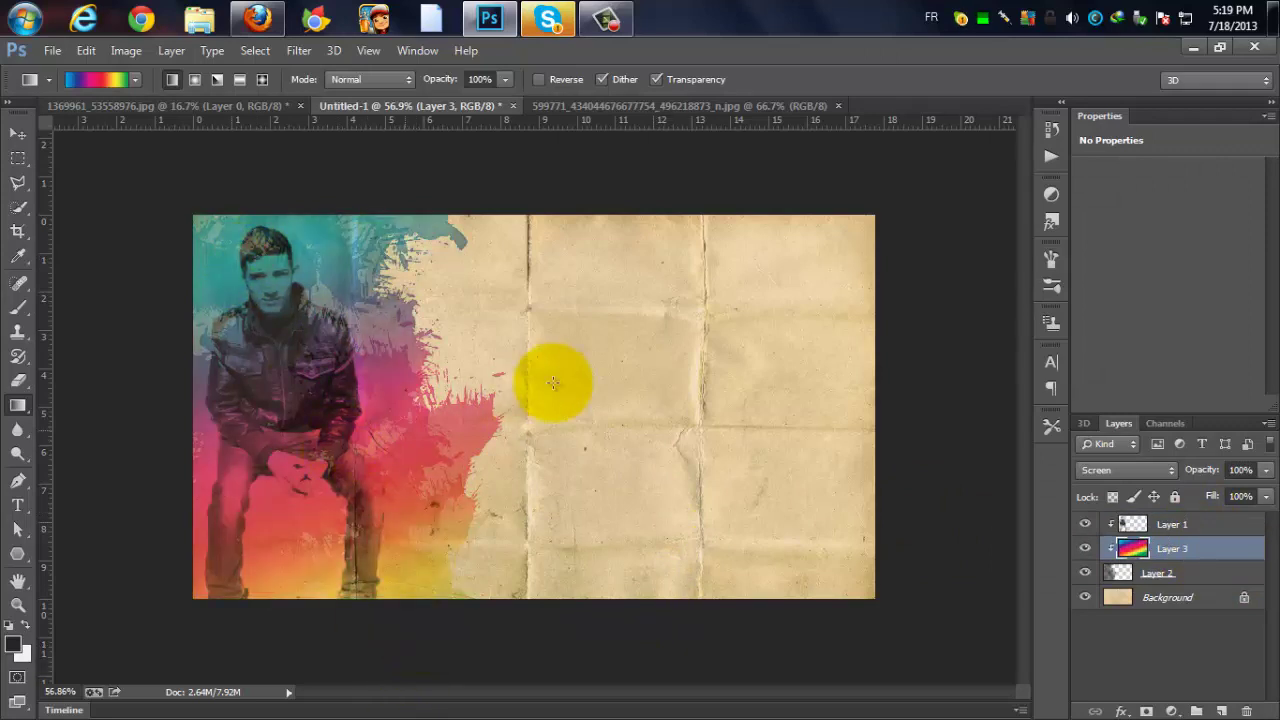
- Duplicate Layer 3 and arrange the layers so the copy sits above Layer 1
{"action": "left_click", "coordinate": [1196, 531]}
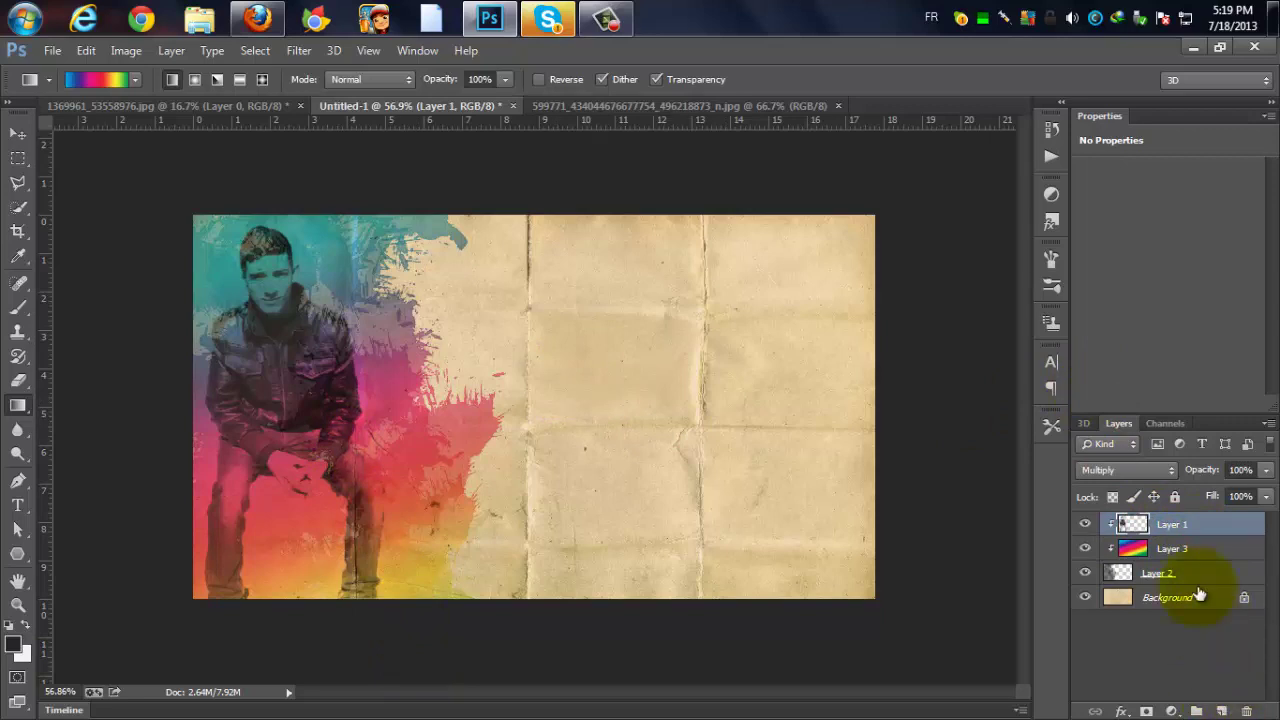
{"action": "left_click", "coordinate": [1190, 553]}
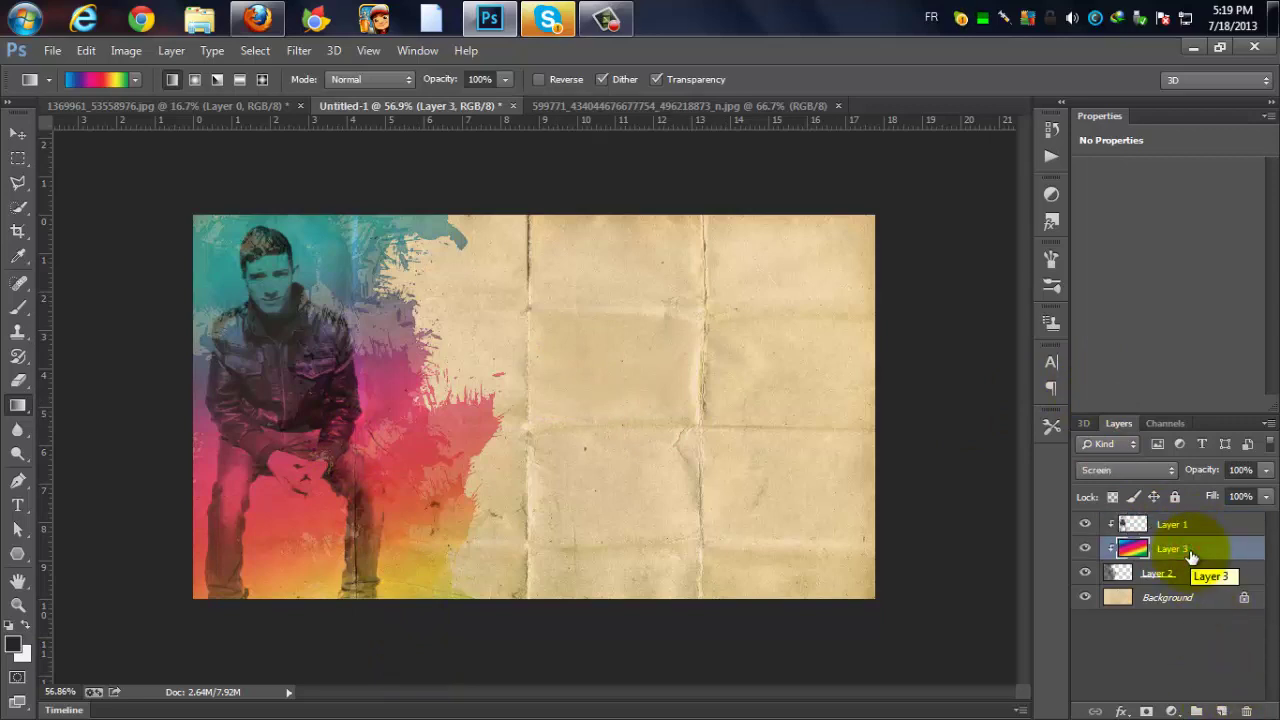
{"action": "key", "text": "ctrl+j"}
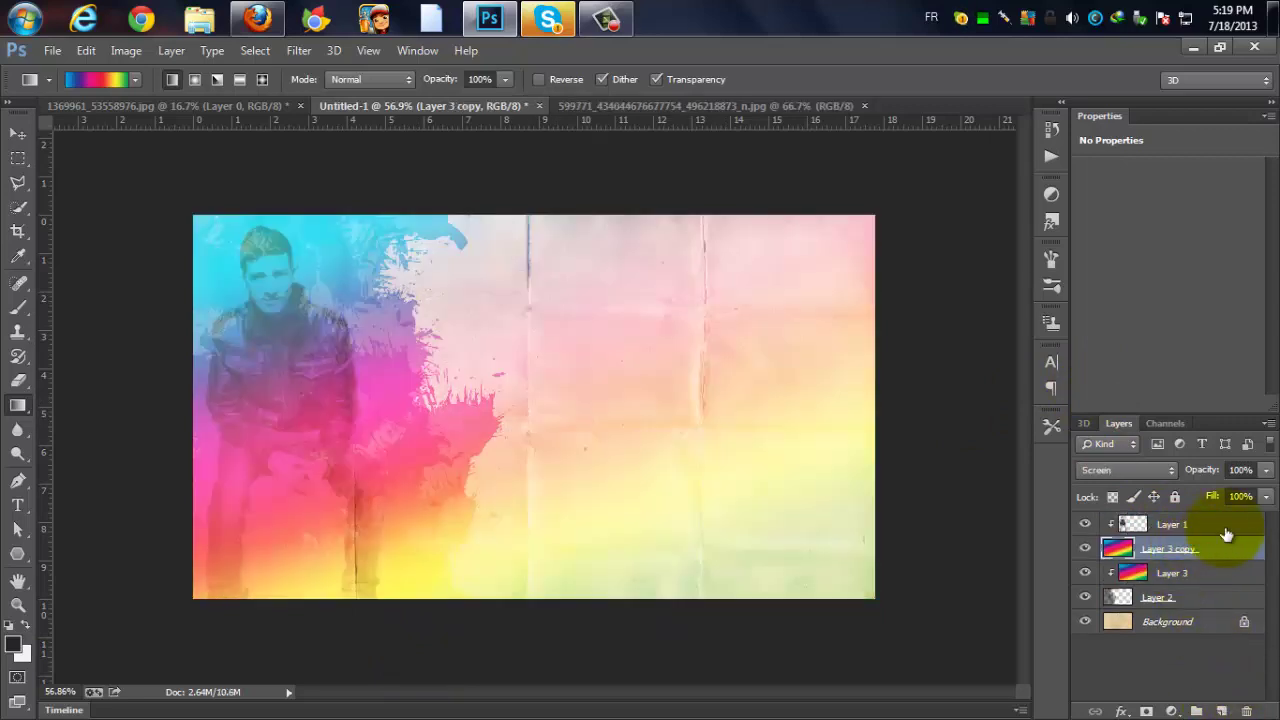
{"action": "left_click_drag", "start_coordinate": [1226, 535], "coordinate": [1172, 557]}
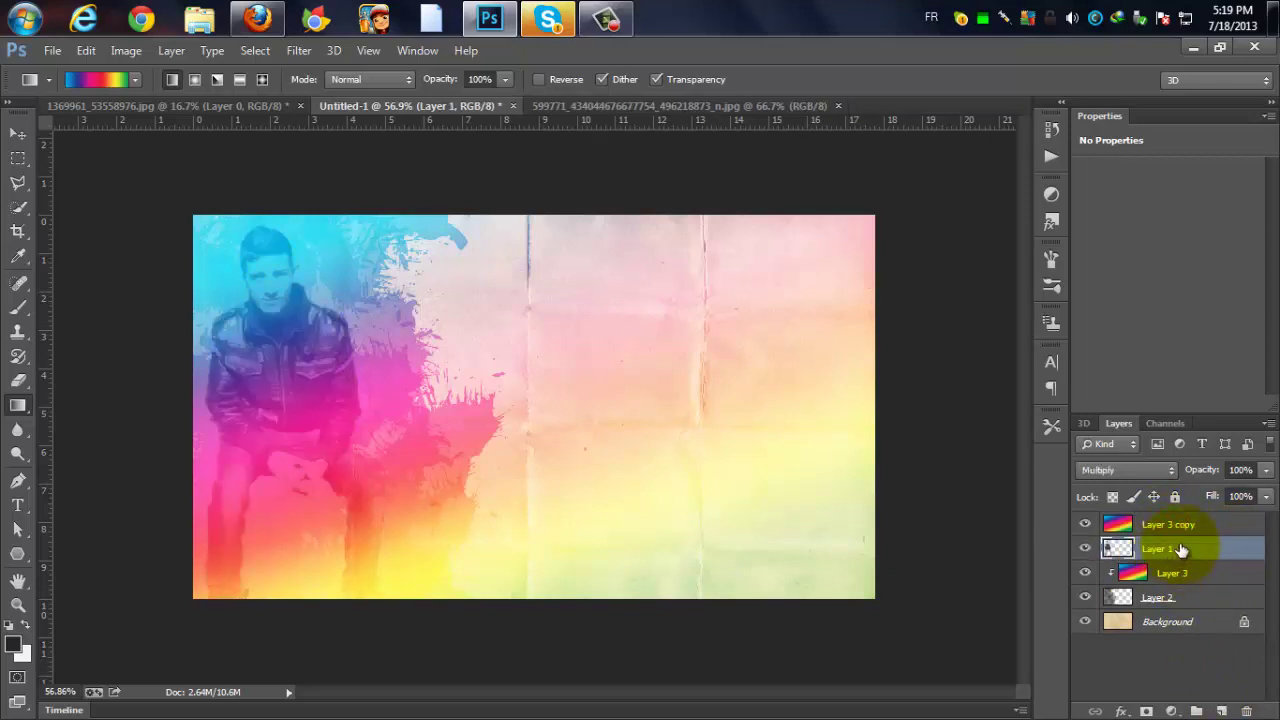
- Add a new empty layer and place it between Layer 3 copy and Layer 1
{"action": "left_click", "coordinate": [1197, 531]}
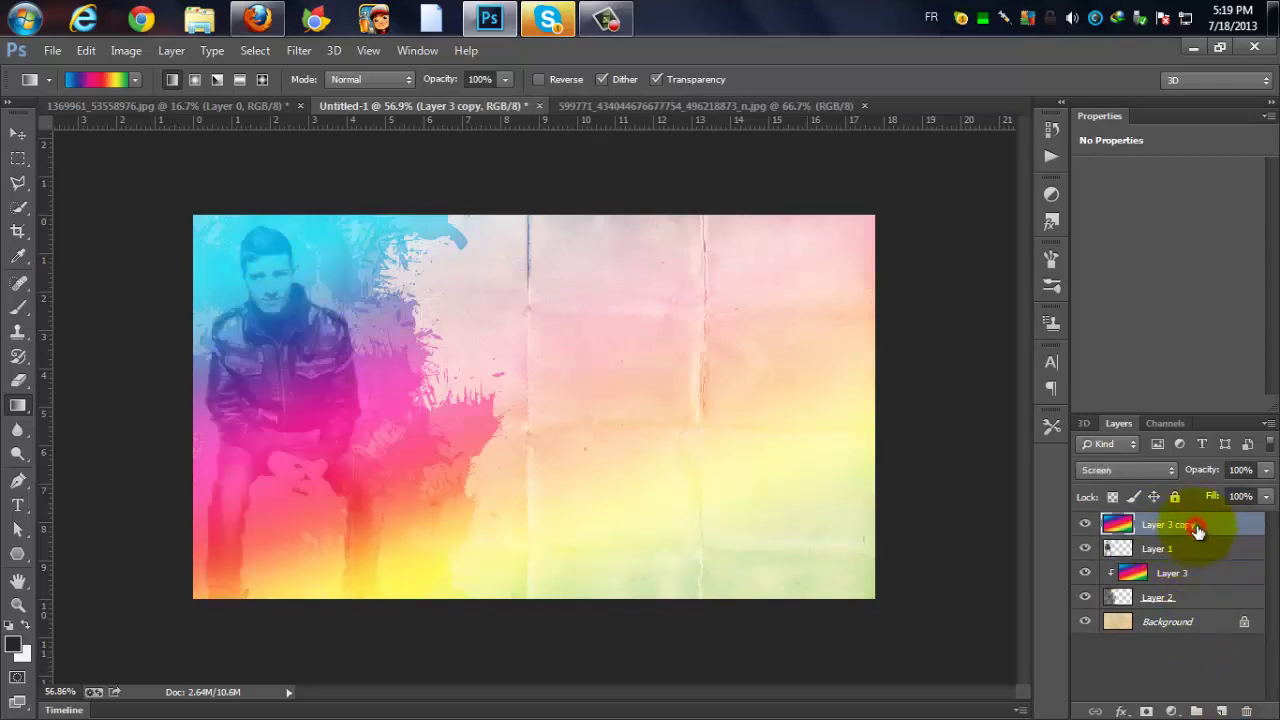
{"action": "left_click", "coordinate": [1220, 710]}
{"action": "left_click_drag", "start_coordinate": [1190, 524], "coordinate": [1210, 560]}
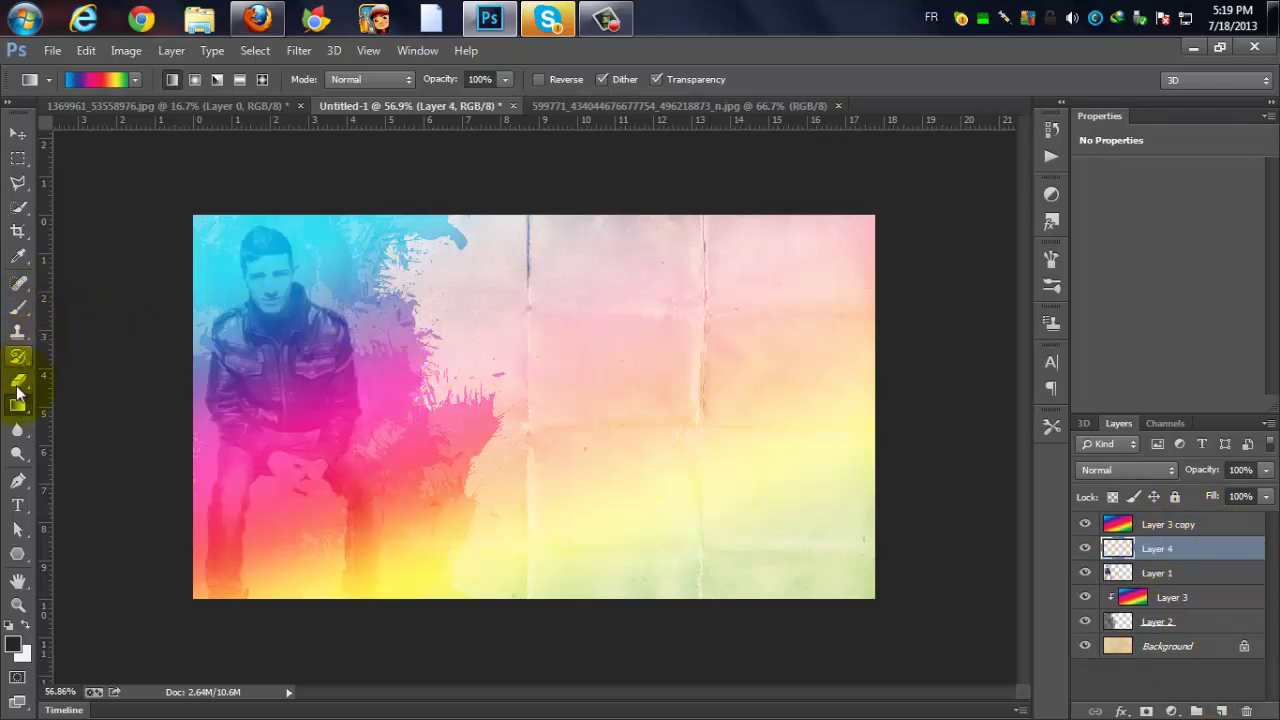
- With the splatter Brush, stamp scattered ink splatters on Layer 4 across the right half of the paper
{"action": "left_click", "coordinate": [22, 316]}
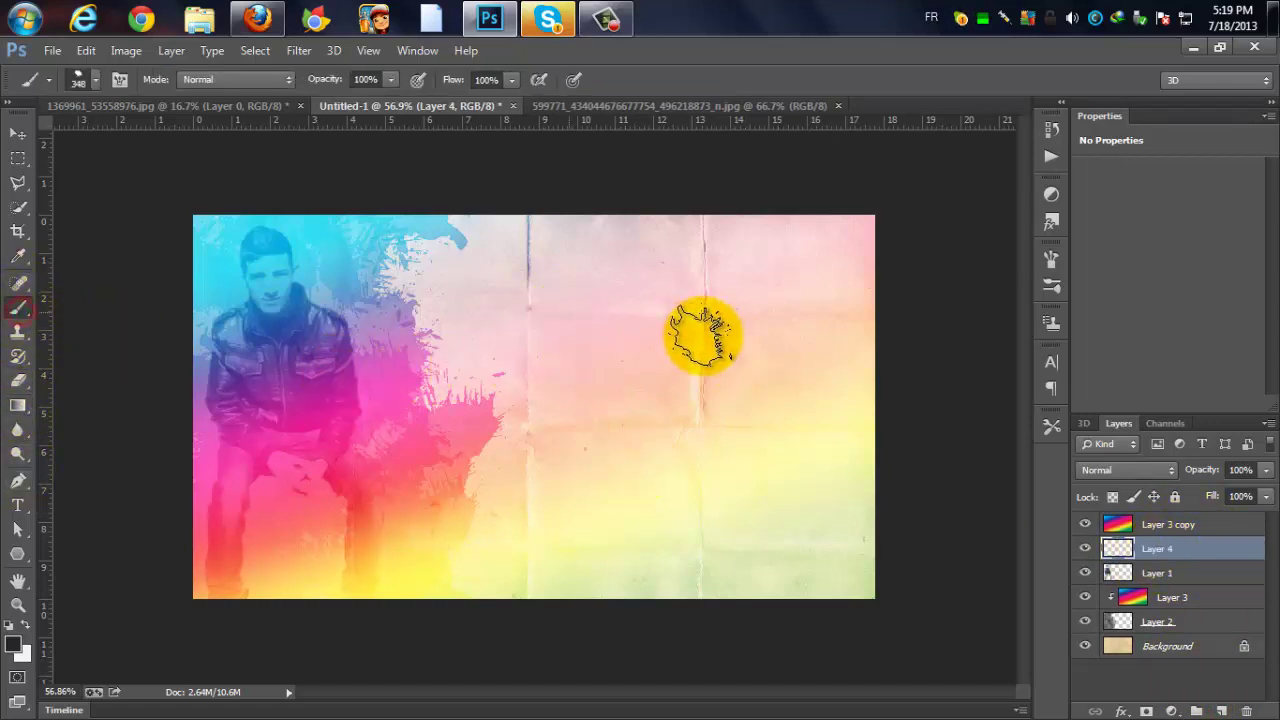
{"action": "left_click", "coordinate": [705, 340]}
{"action": "left_click", "coordinate": [733, 408]}
{"action": "left_click", "coordinate": [750, 456]}
{"action": "left_click", "coordinate": [799, 413]}
{"action": "left_click", "coordinate": [723, 289]}
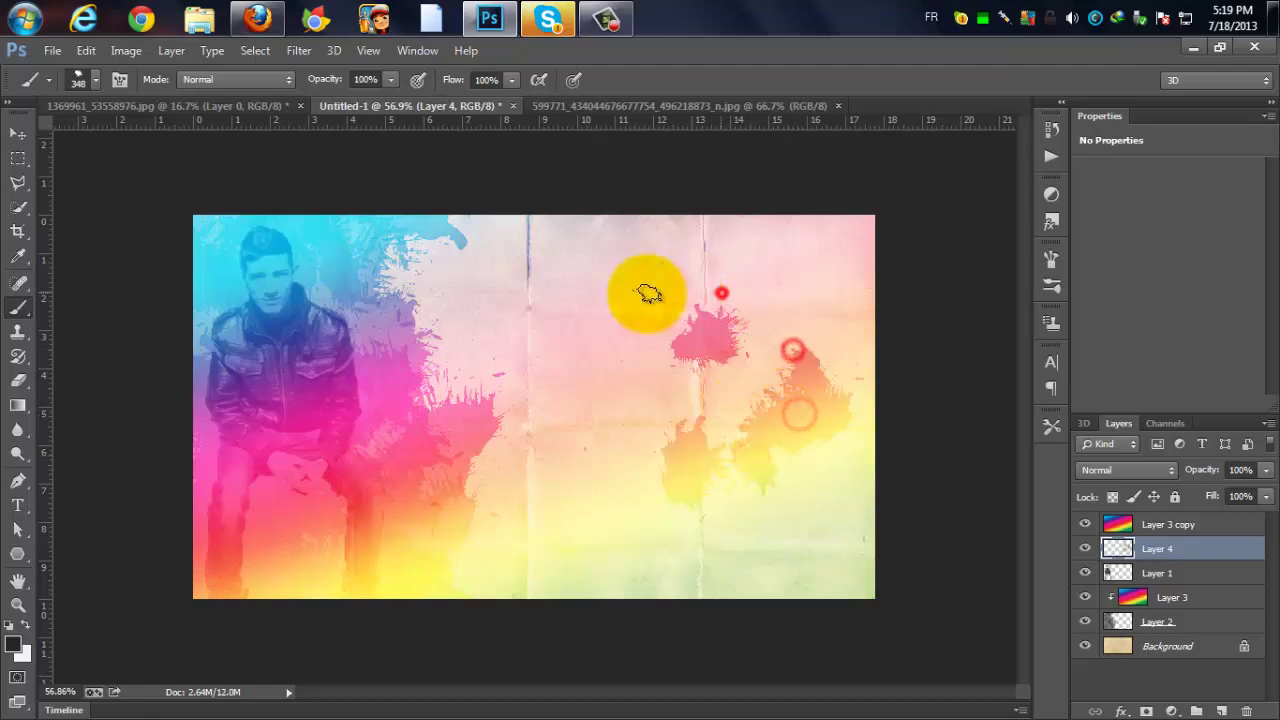
{"action": "left_click", "coordinate": [597, 371]}
{"action": "left_click", "coordinate": [606, 431]}
{"action": "left_click", "coordinate": [606, 491]}
{"action": "left_click", "coordinate": [723, 562]}
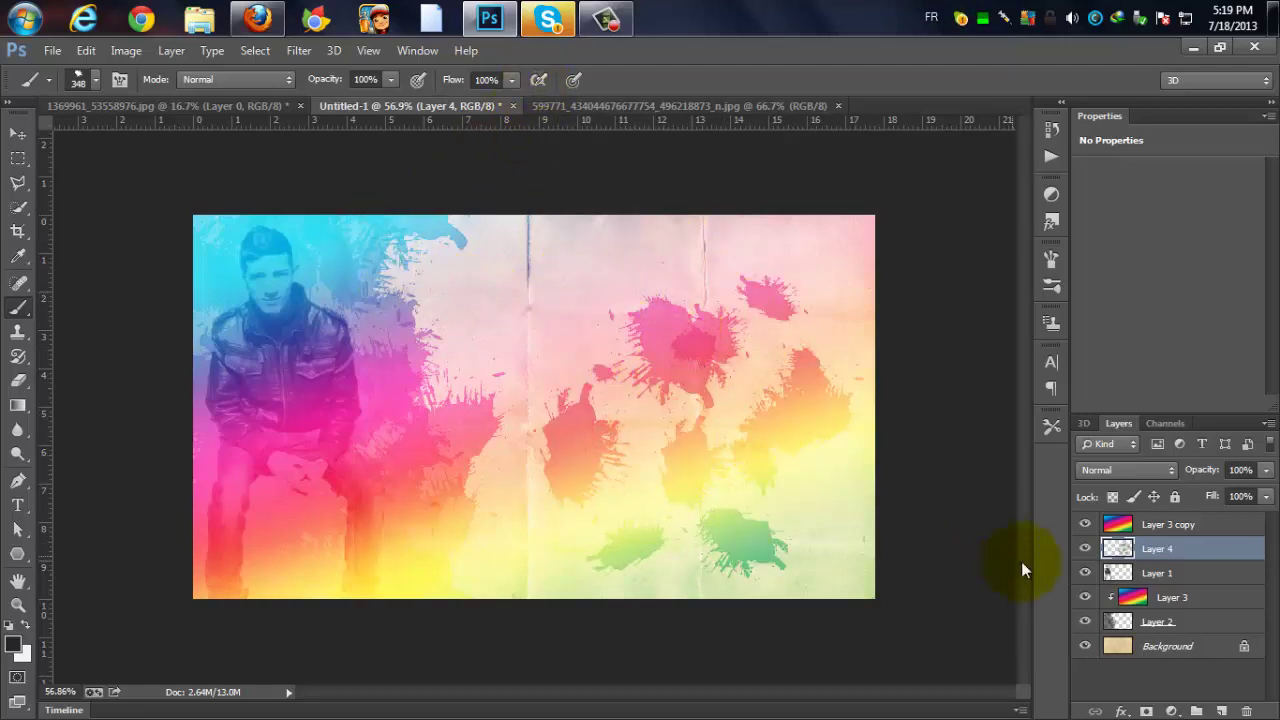
- Try clipping Layer 4 to Layer 1 with a clipping mask and undo it
{"action": "left_click", "coordinate": [1178, 546]}
{"action": "right_click", "coordinate": [1177, 548]}
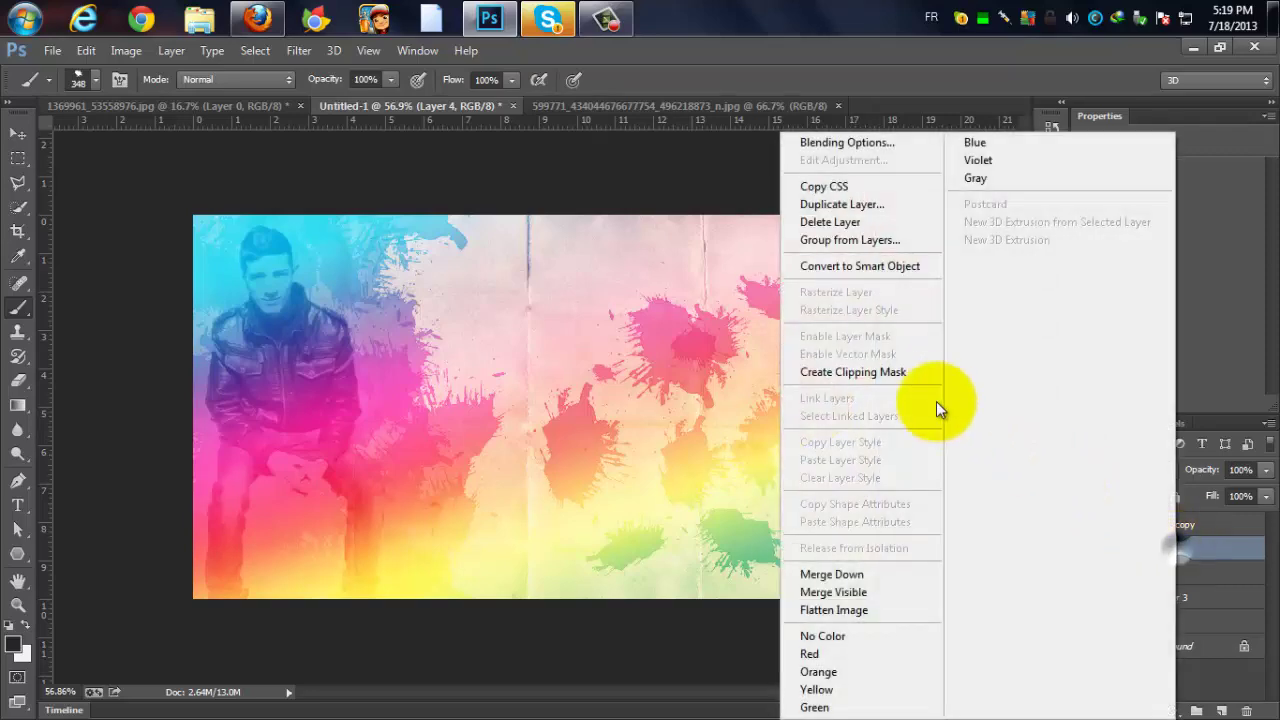
{"action": "left_click", "coordinate": [905, 372]}
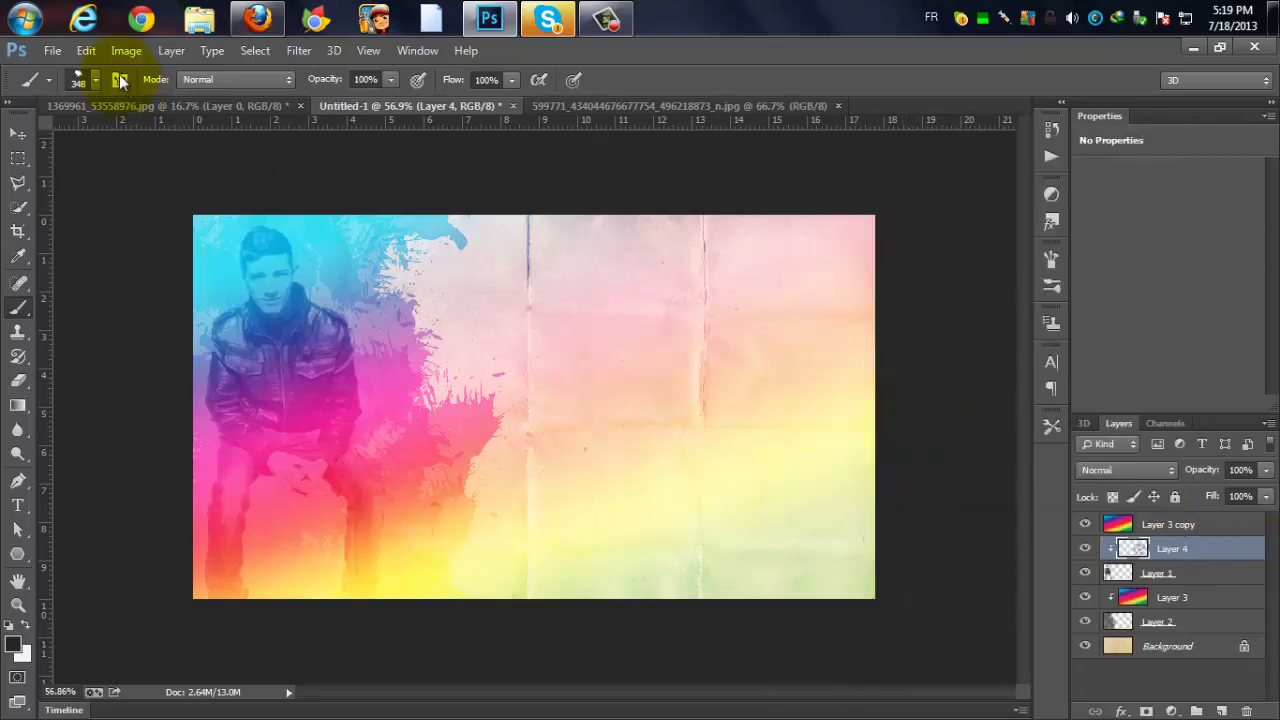
{"action": "left_click", "coordinate": [86, 50]}
{"action": "left_click", "coordinate": [130, 68]}
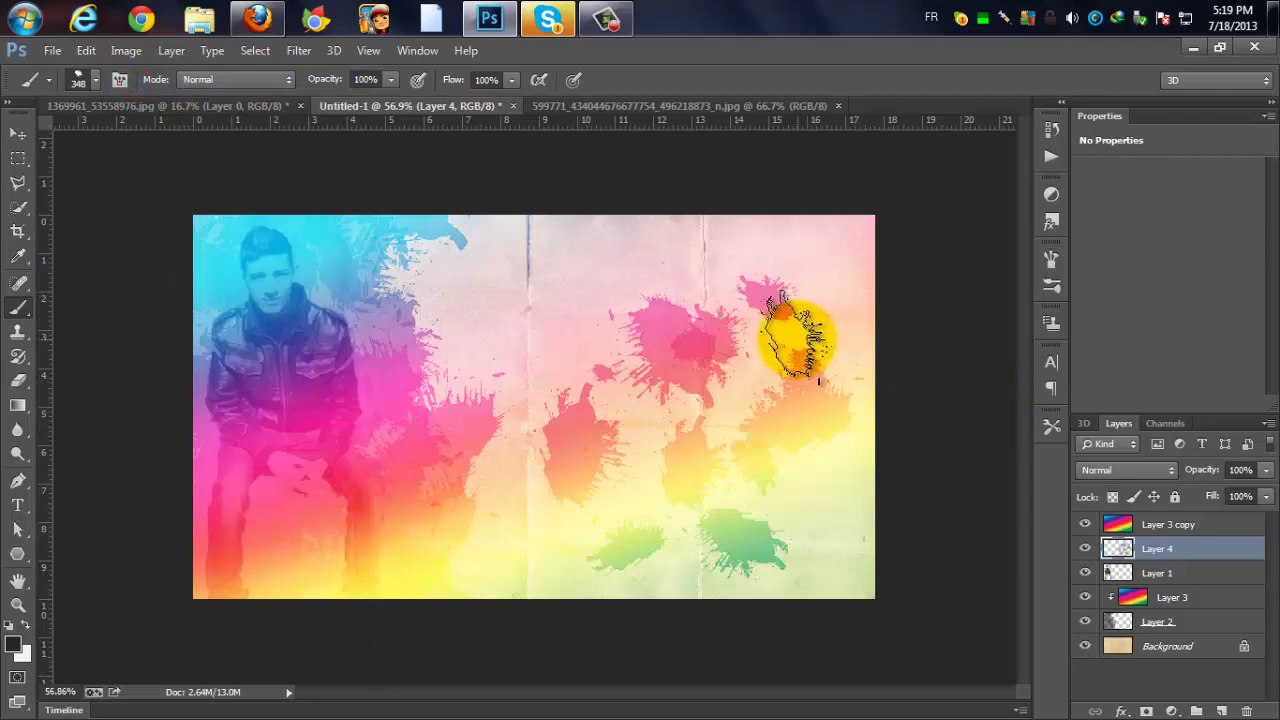
{"action": "left_click", "coordinate": [1190, 50]}
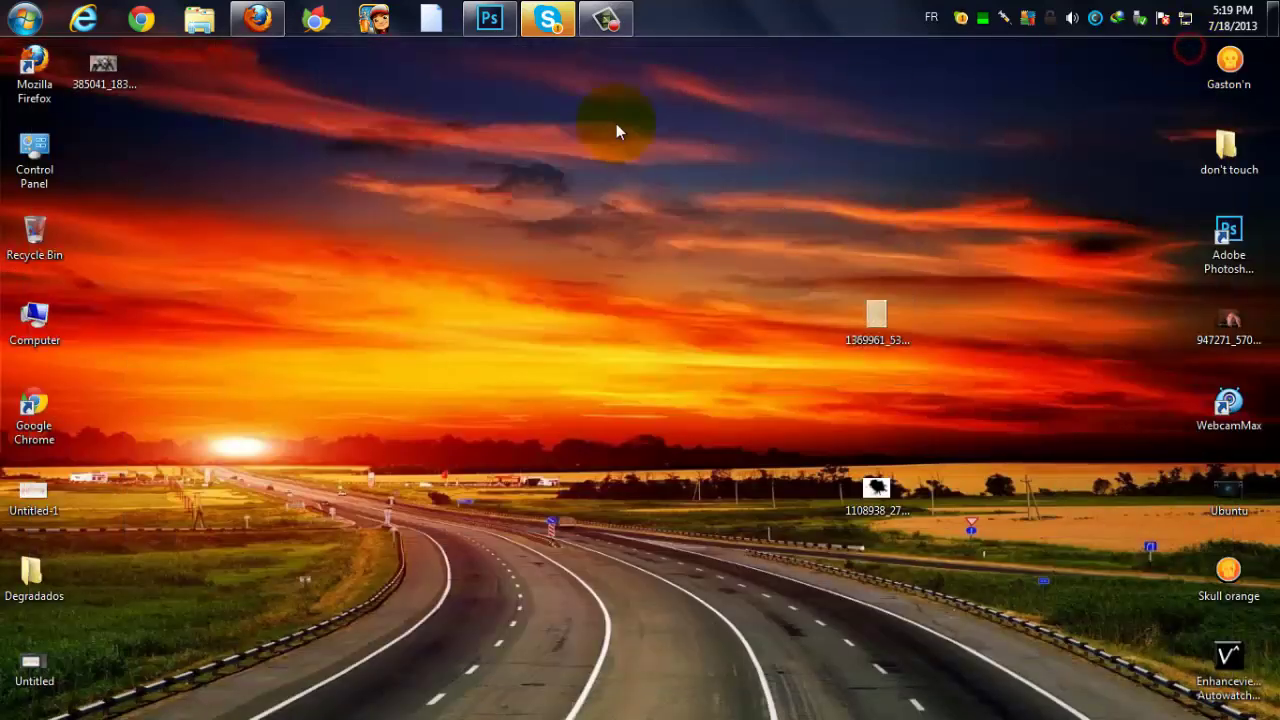
{"action": "left_click", "coordinate": [558, 34]}
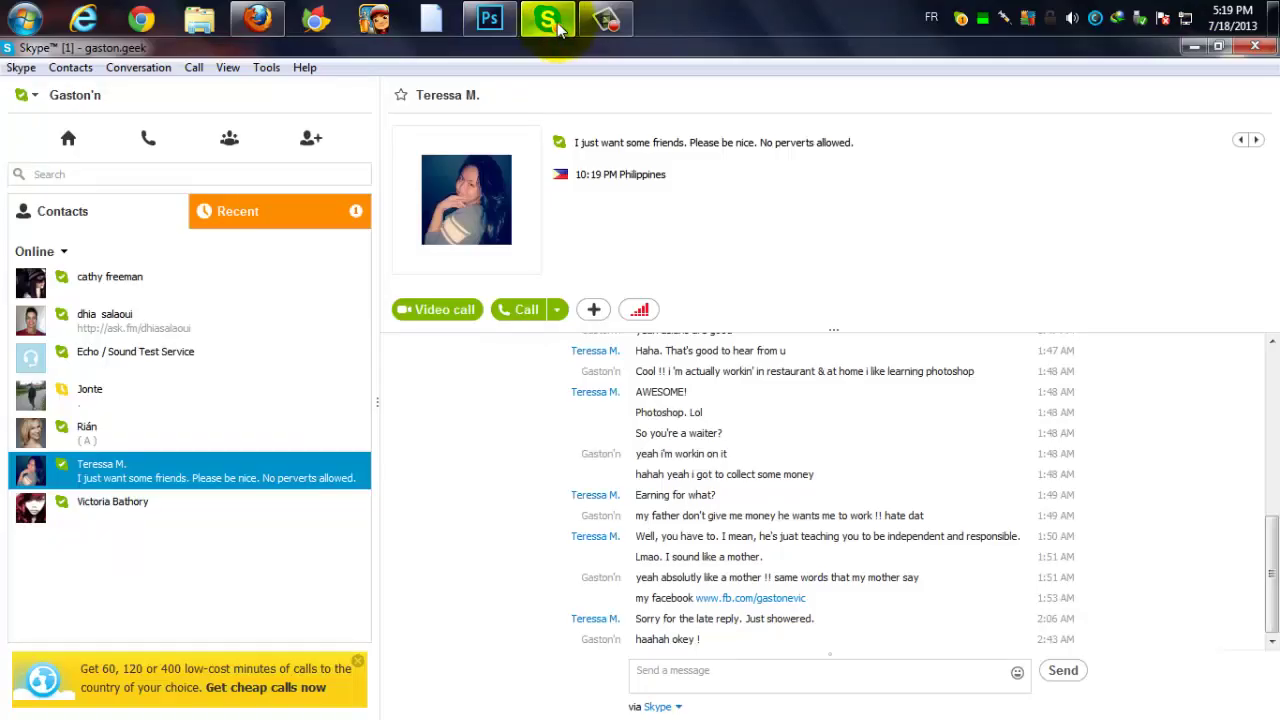
{"action": "left_click", "coordinate": [556, 24]}
{"action": "right_click", "coordinate": [465, 252]}
{"action": "left_click", "coordinate": [513, 302]}
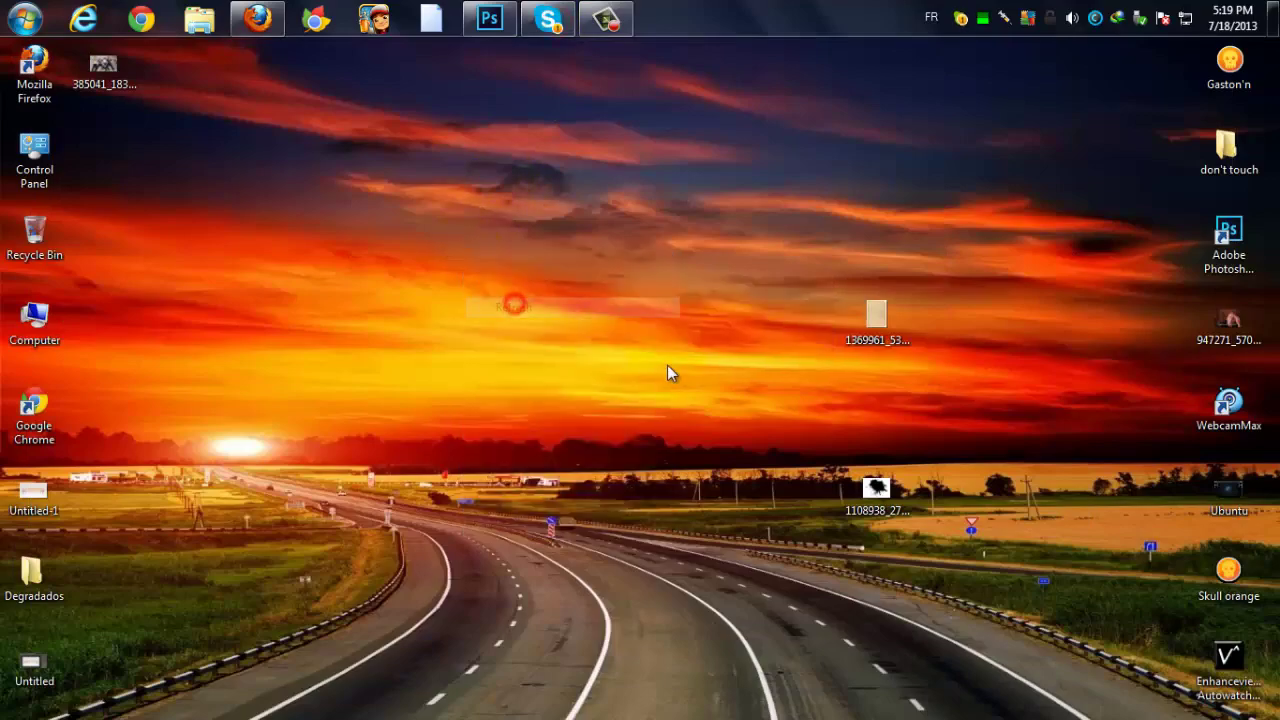
{"action": "left_click", "coordinate": [606, 18]}
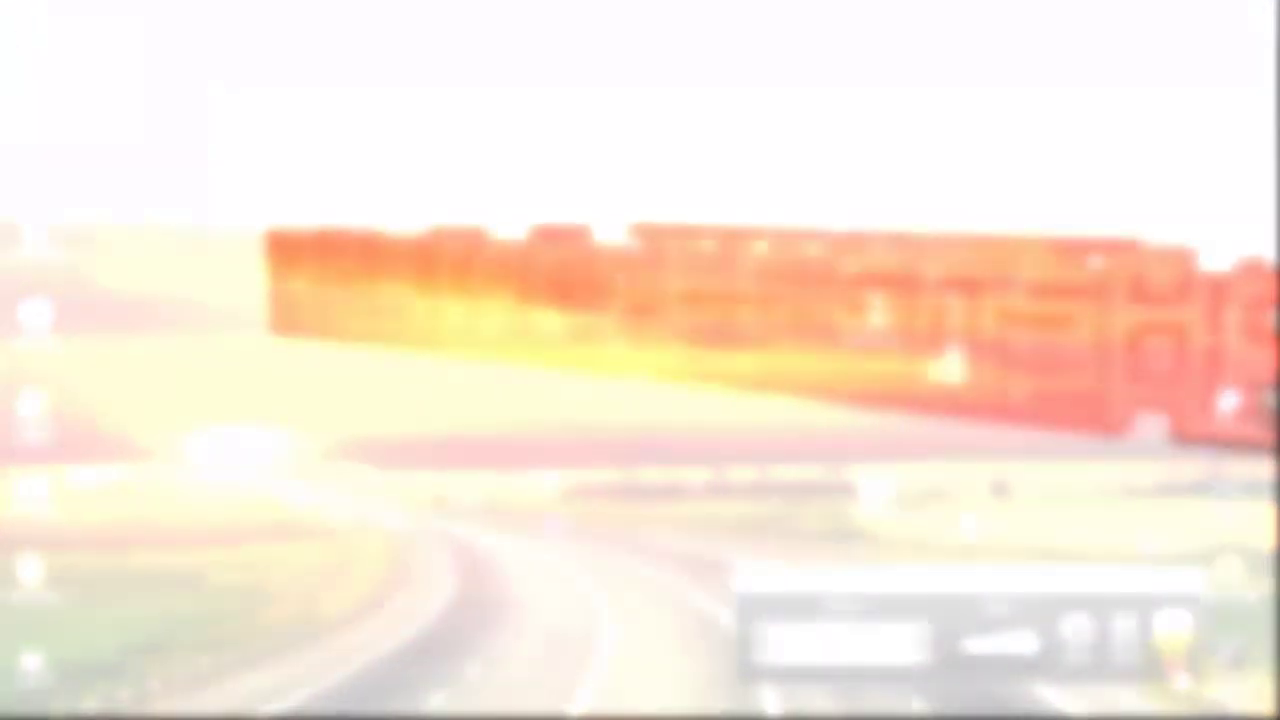